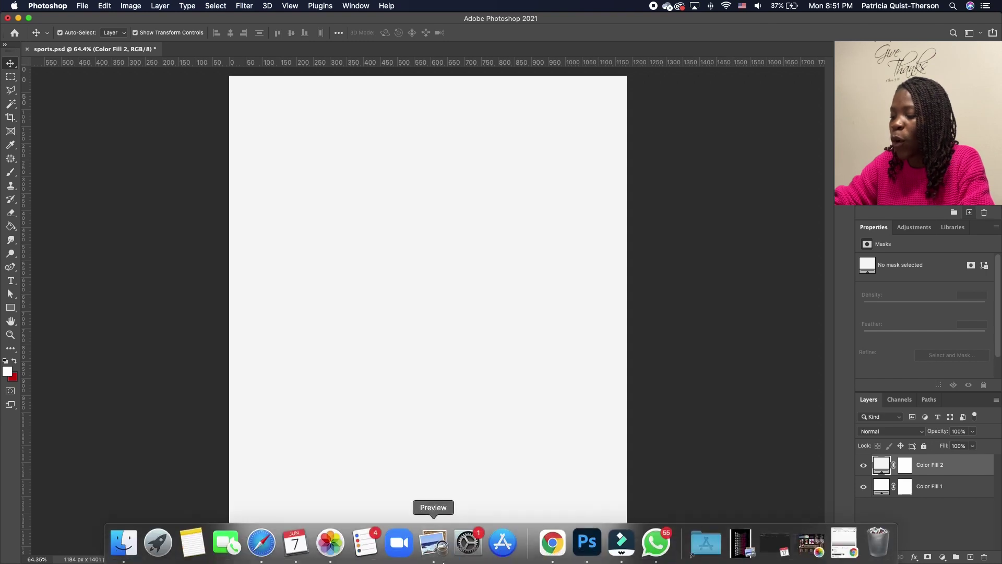
Place the two basketball action photos and the headshot from untitled folder 2 into the sports.psd document.
click(124, 541)
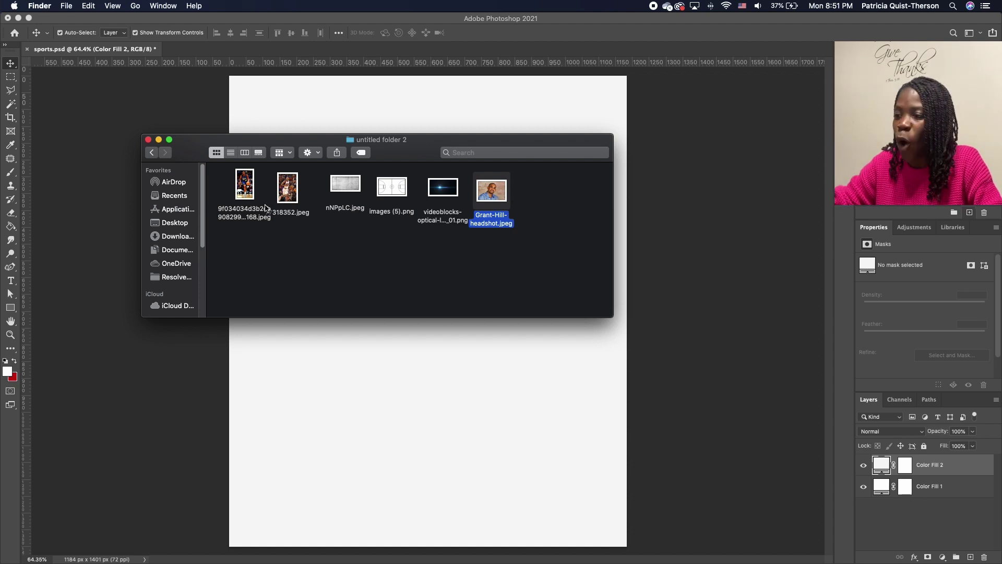
super+click(287, 189)
super+click(251, 191)
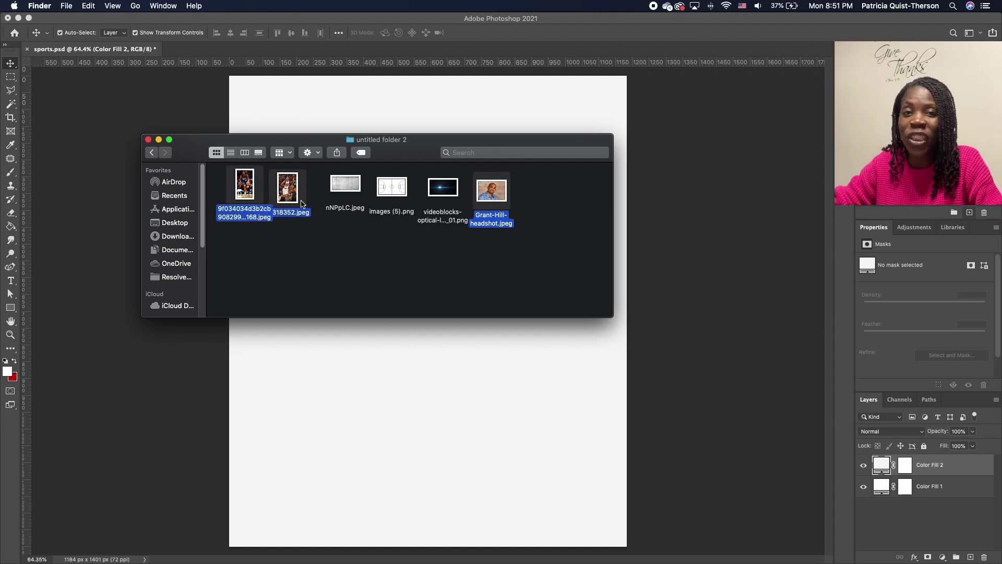
drag(501, 197, 546, 374)
key(Return)
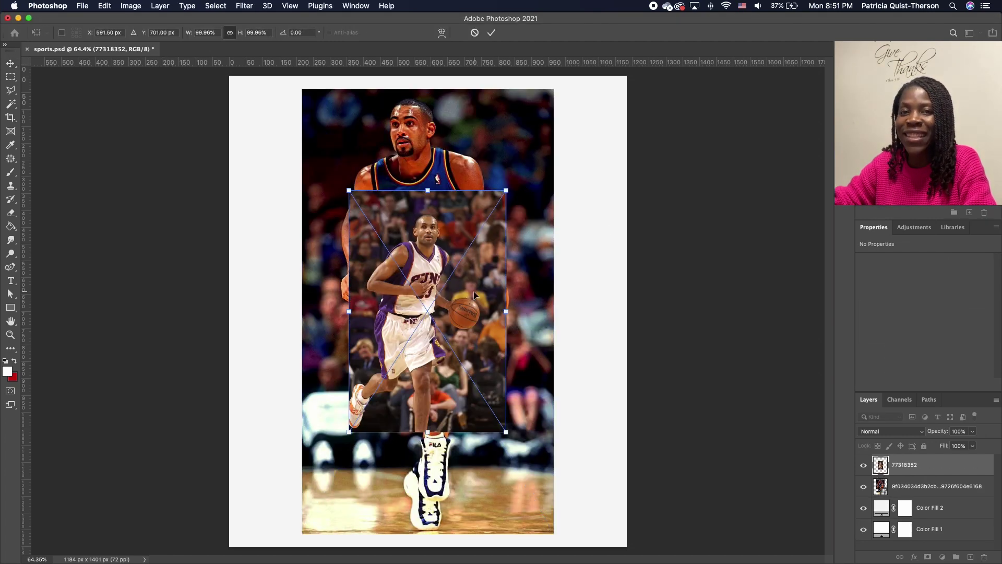
key(Return)
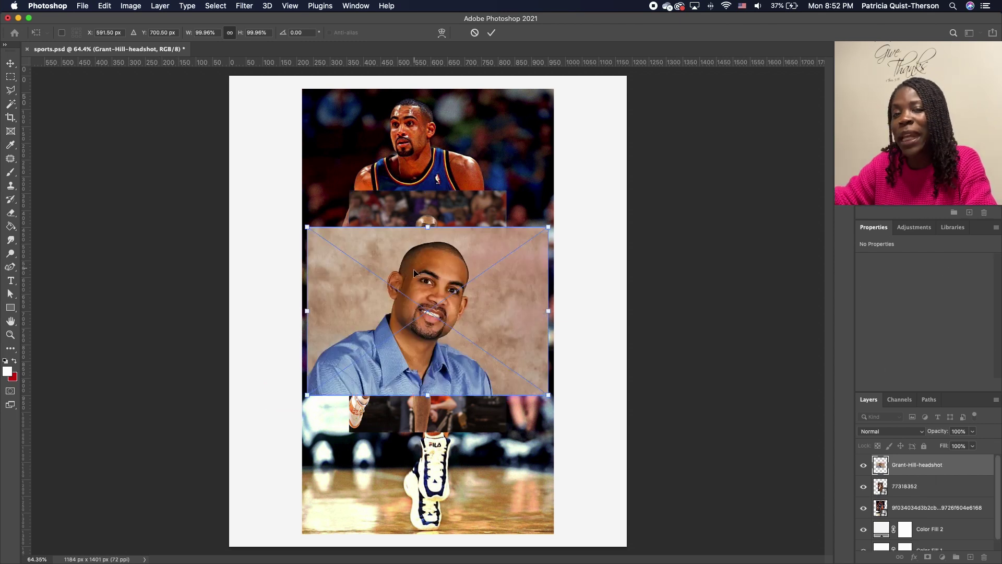
key(Return)
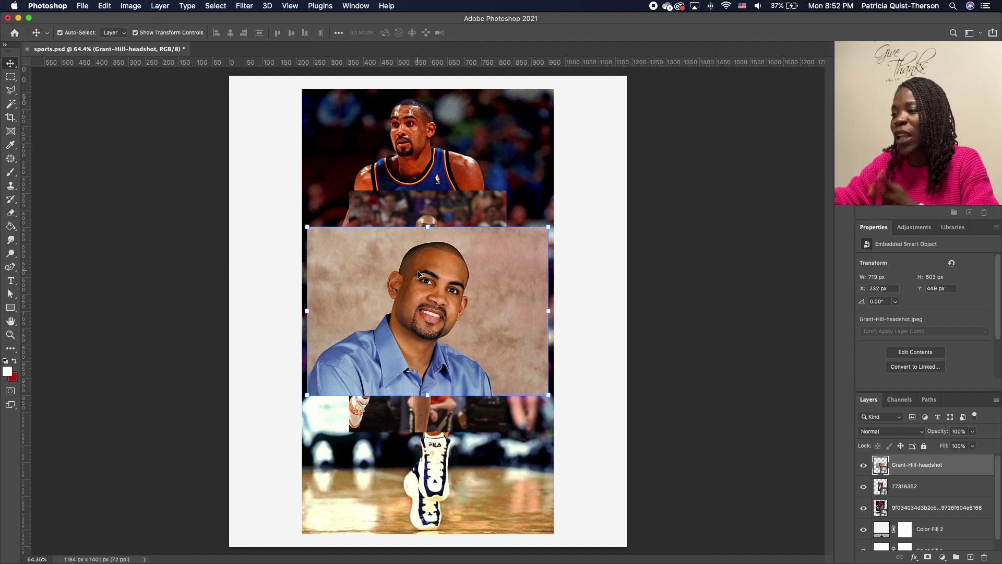
Move the headshot slightly up and hide the two basketball action photo layers.
drag(452, 250, 457, 229)
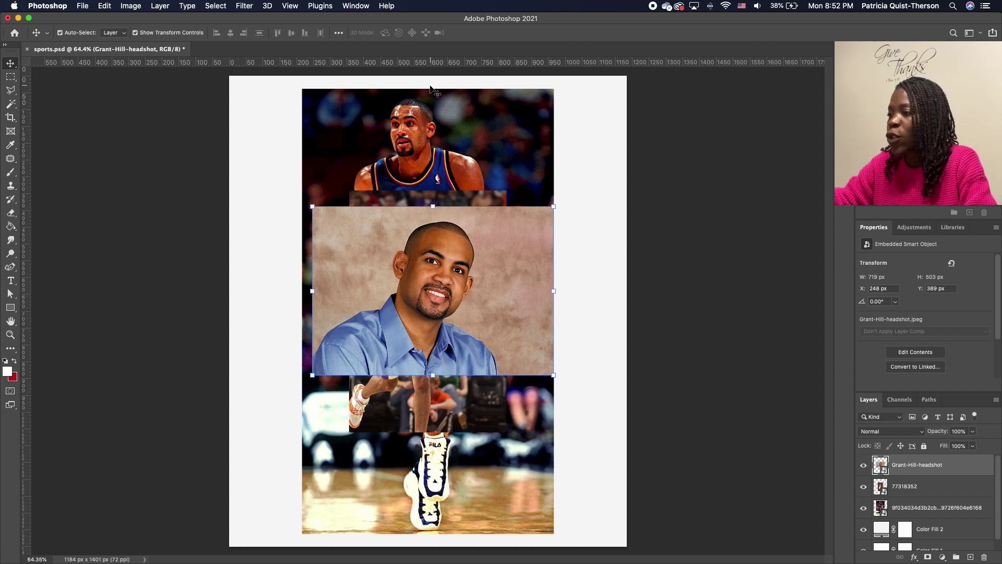
click(438, 151)
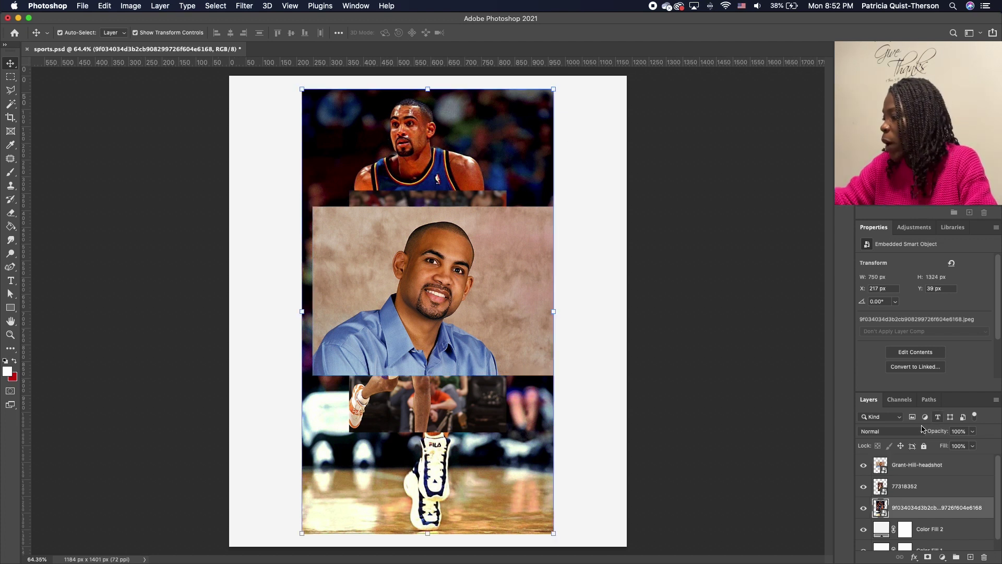
click(863, 509)
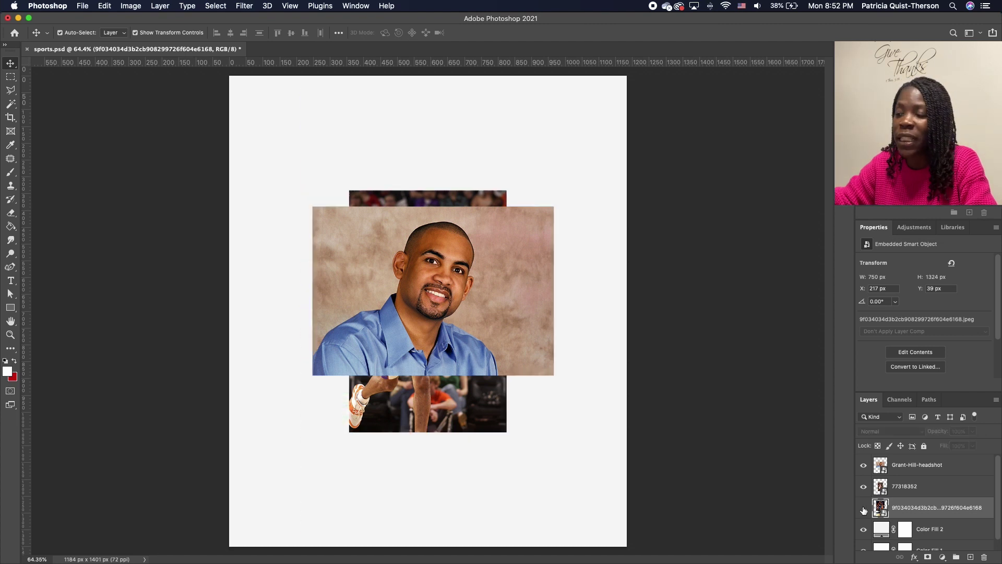
click(457, 205)
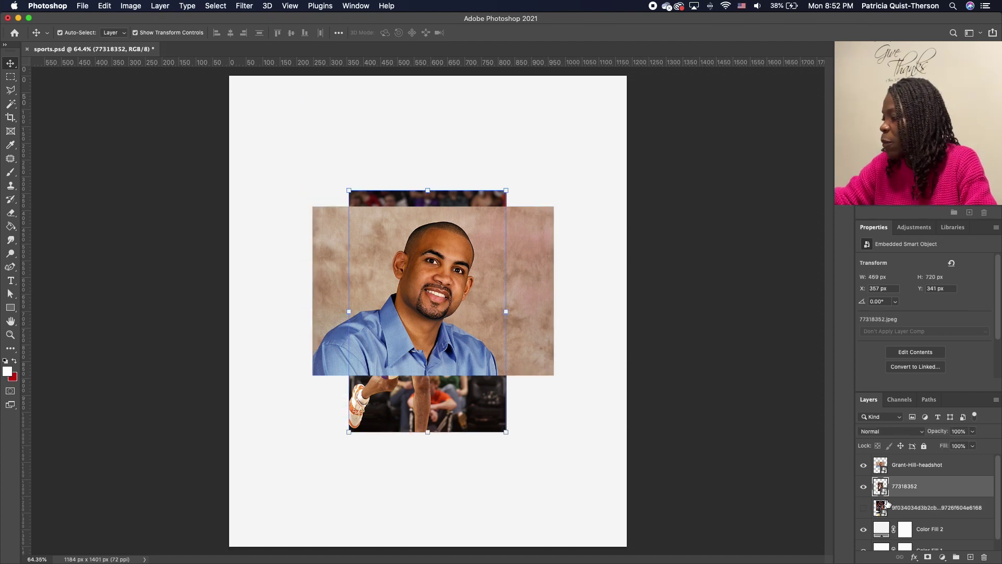
click(863, 487)
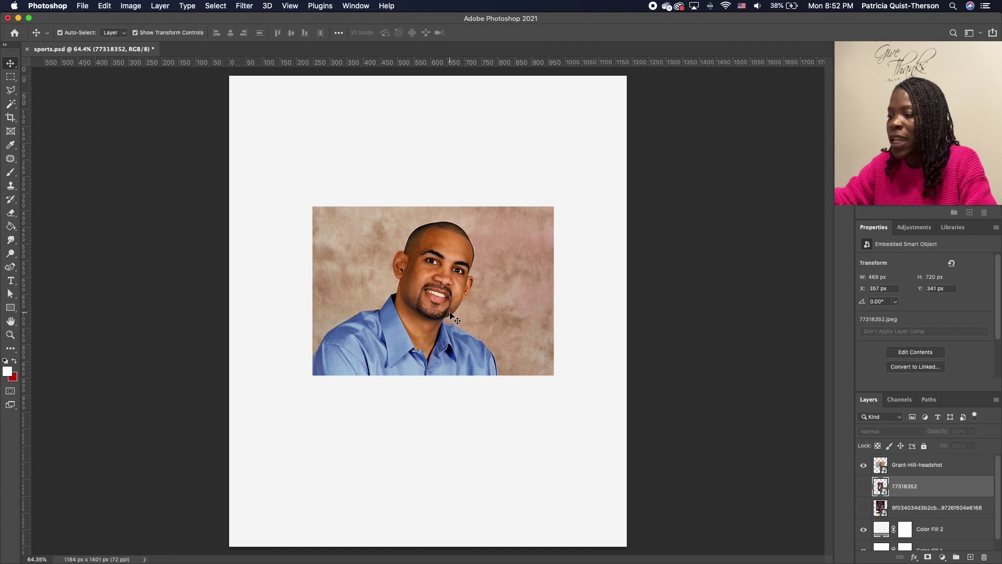
Enlarge the headshot to about 287% and position it so the portrait fills nearly the whole canvas.
drag(422, 334, 371, 409)
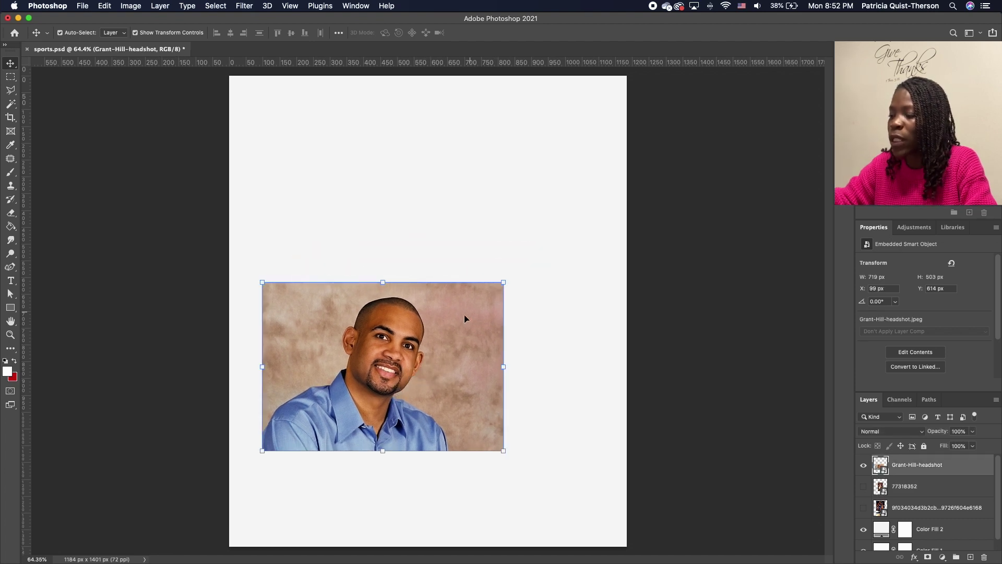
drag(505, 283, 736, 119)
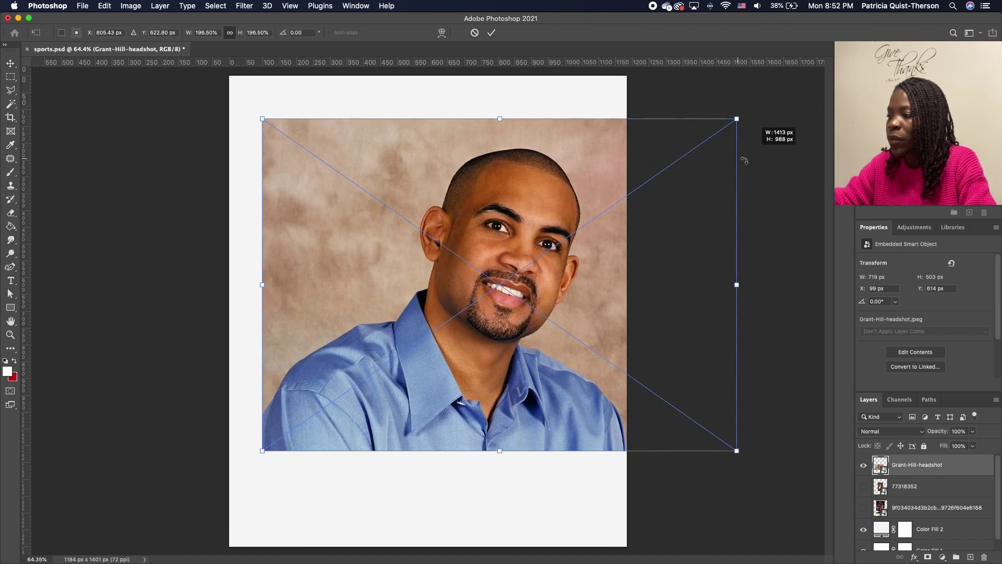
drag(590, 312, 541, 339)
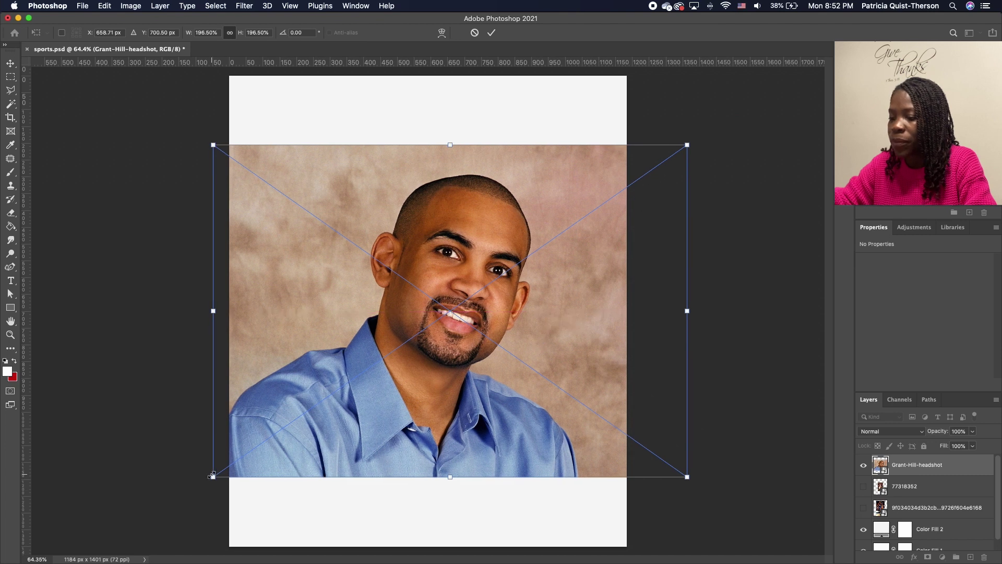
drag(211, 475, 115, 548)
drag(488, 381, 516, 349)
drag(720, 111, 795, 57)
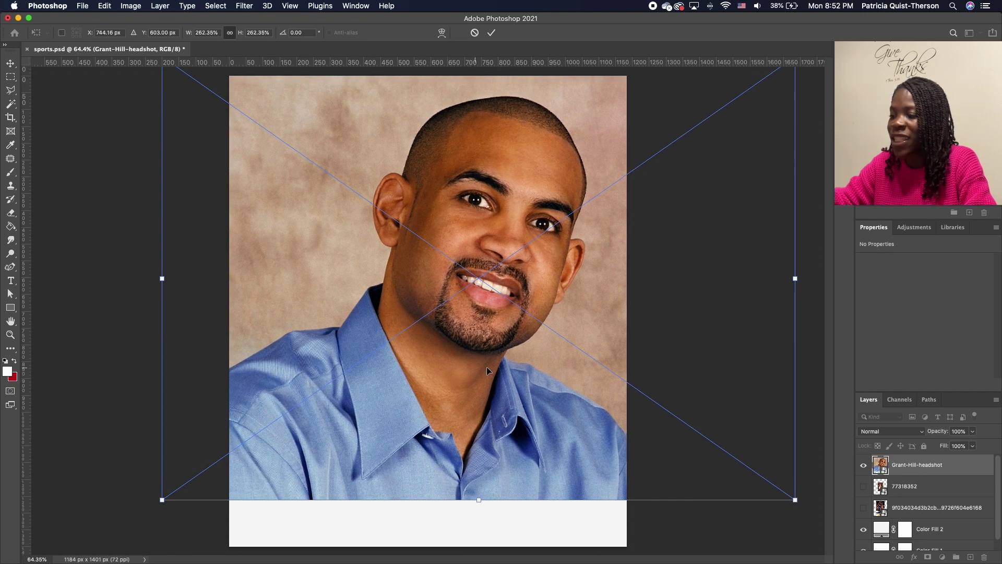
drag(487, 366, 475, 384)
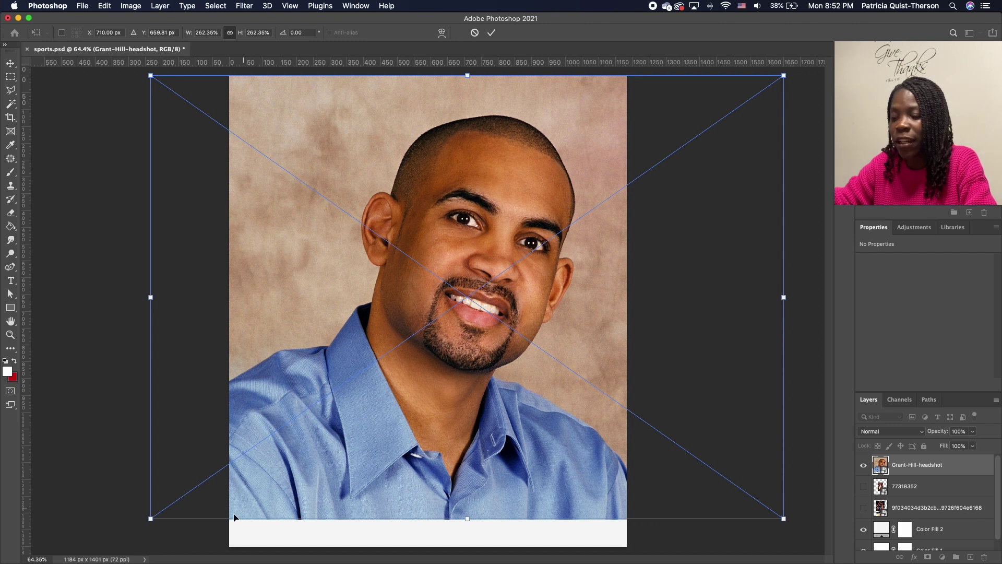
drag(151, 519, 92, 557)
drag(453, 447, 488, 426)
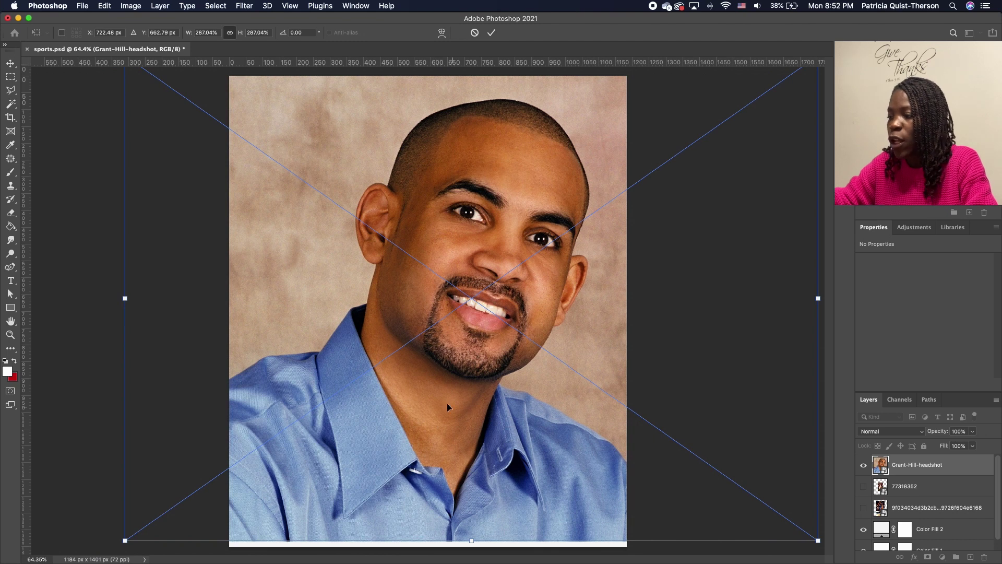
key(Return)
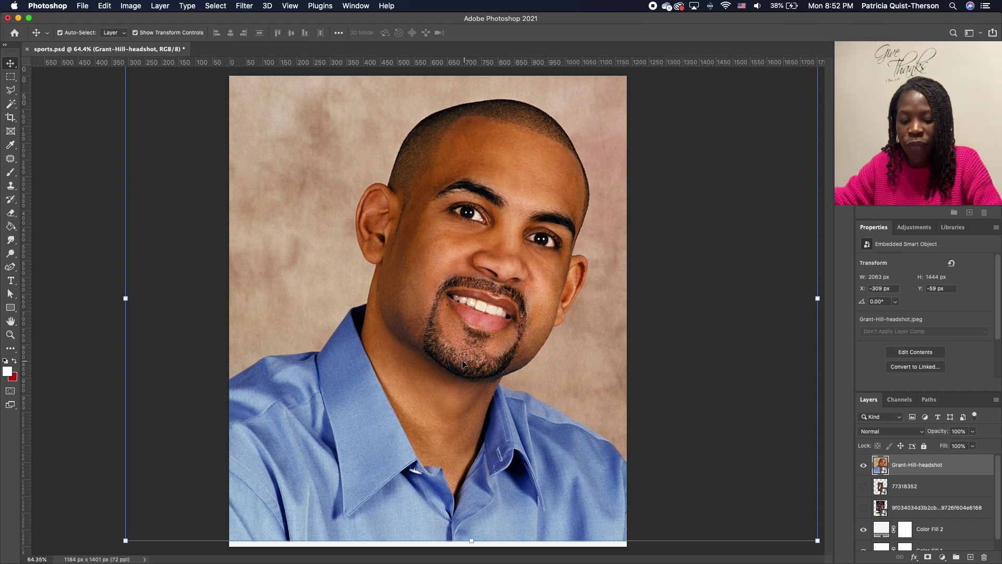
Scale the headshot down to about 244%, leaving a blank strip above and below it on the canvas.
scroll(480, 368, down, 3)
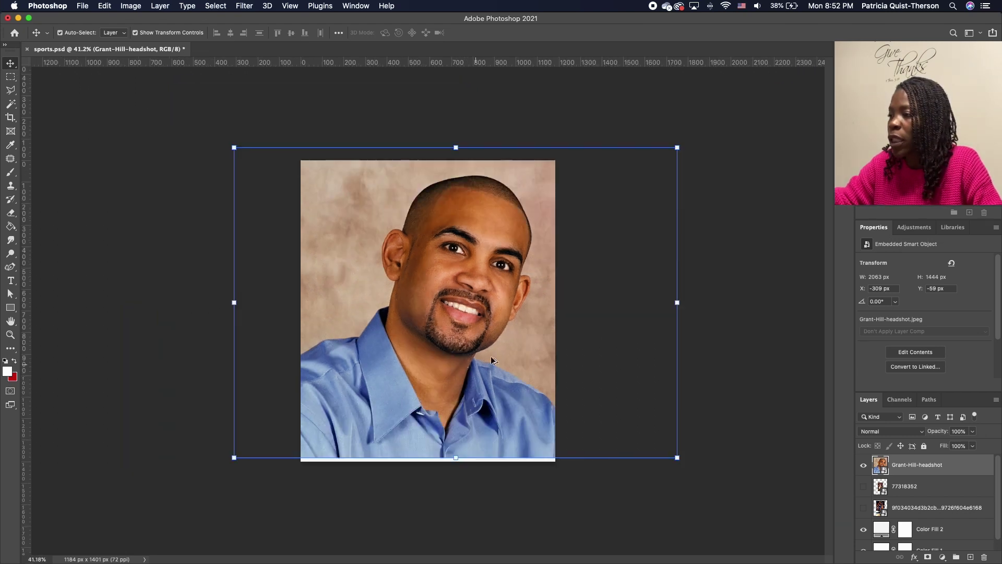
drag(676, 148, 634, 178)
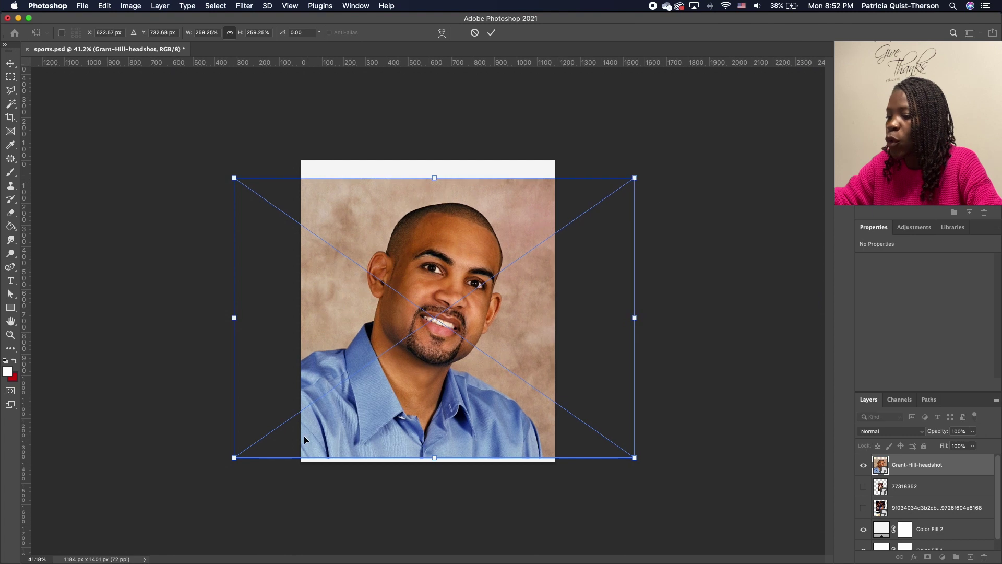
drag(235, 458, 256, 441)
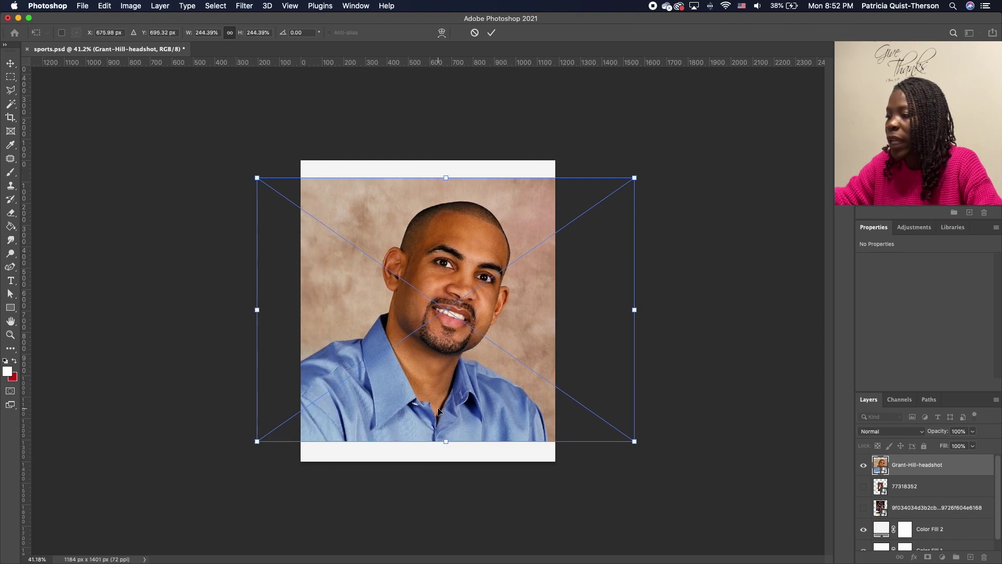
key(Return)
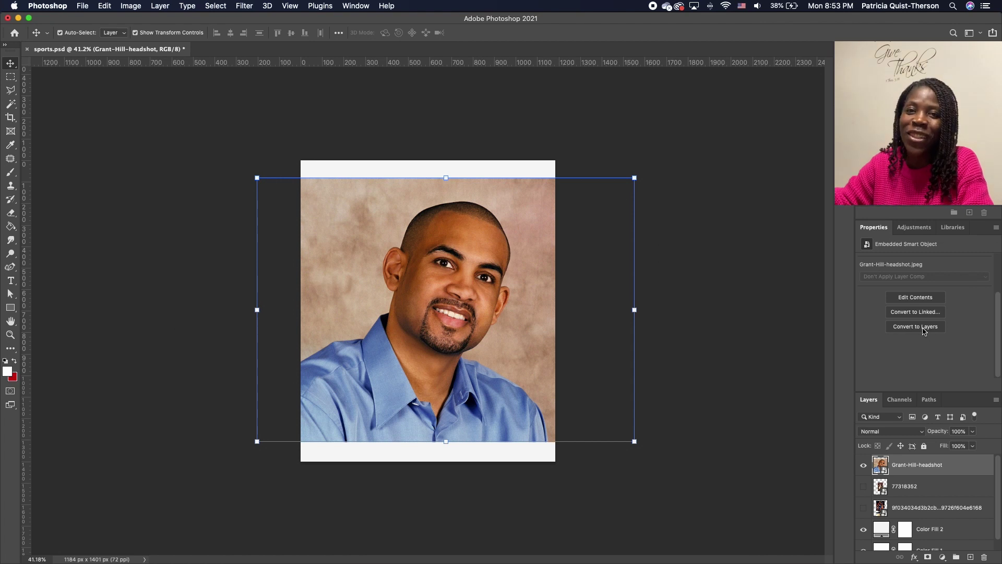
Convert the headshot smart object to layers, retaining its transforms, and remove the photo's background.
click(922, 328)
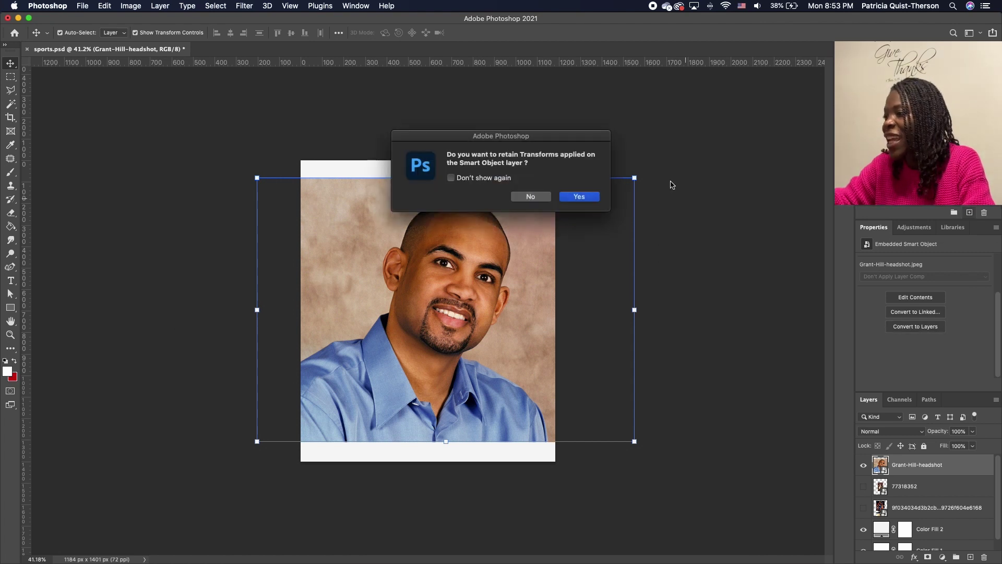
click(585, 202)
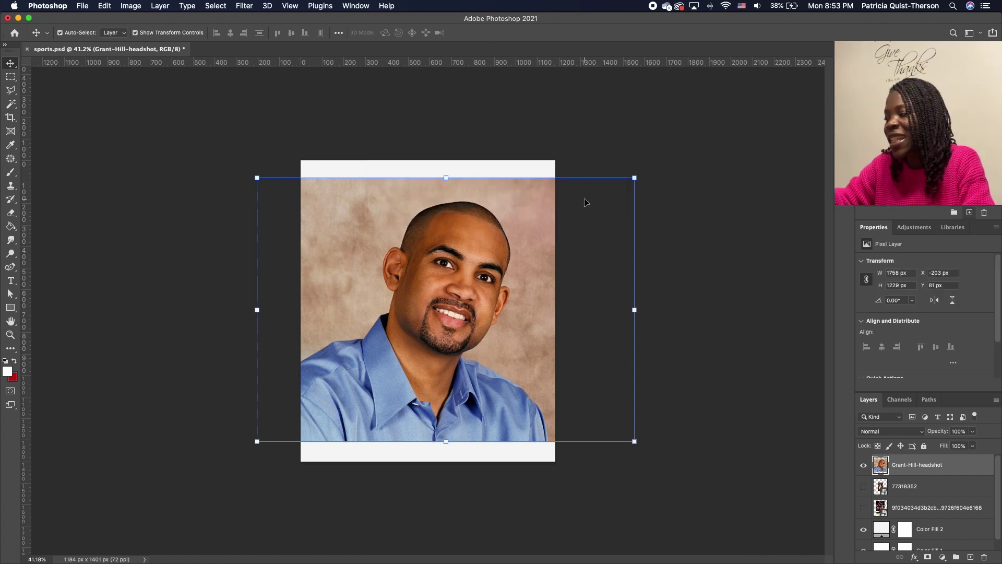
scroll(934, 297, down, 2)
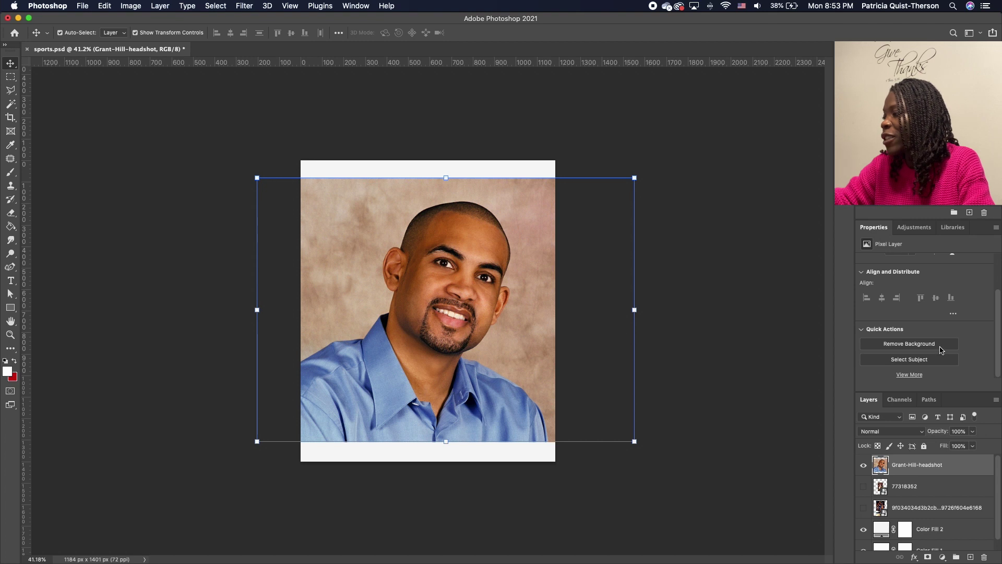
click(939, 345)
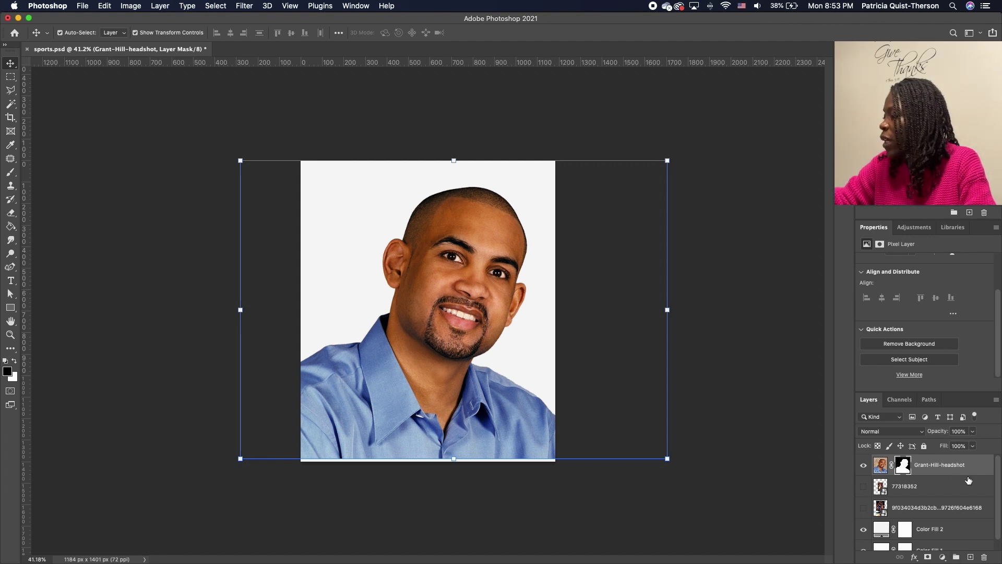
Add a Black & White adjustment layer above the headshot and clip it to the headshot layer.
click(942, 557)
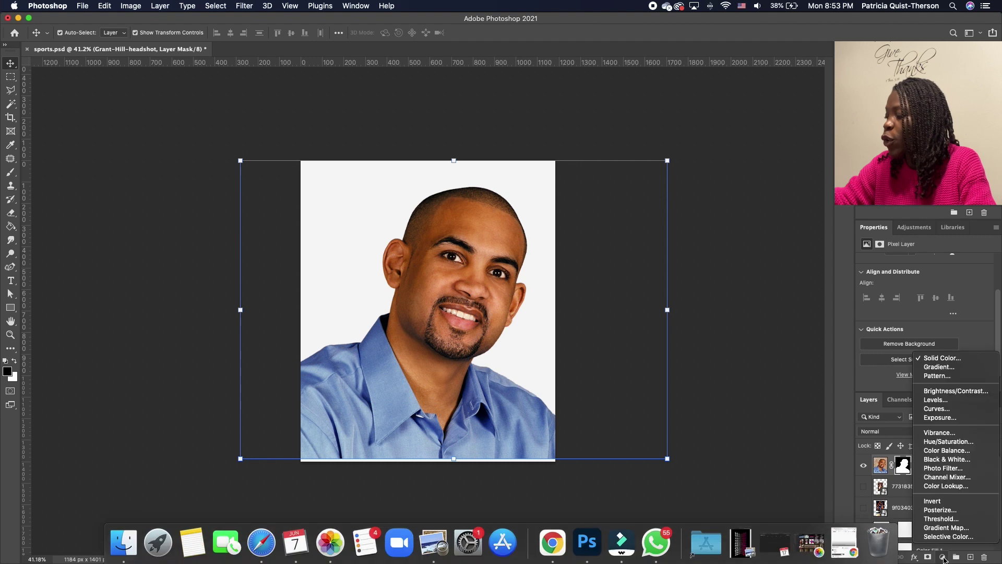
click(942, 557)
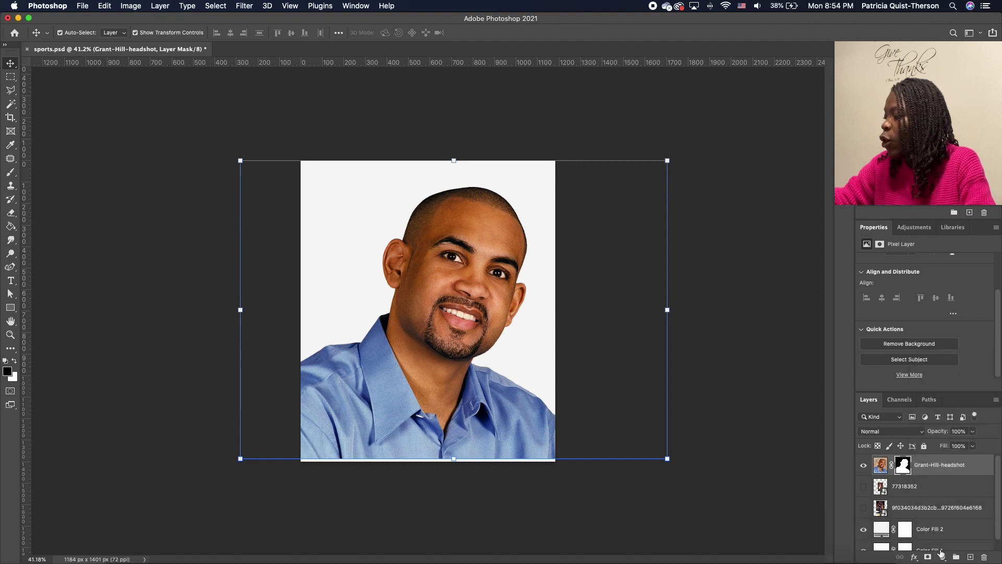
click(942, 556)
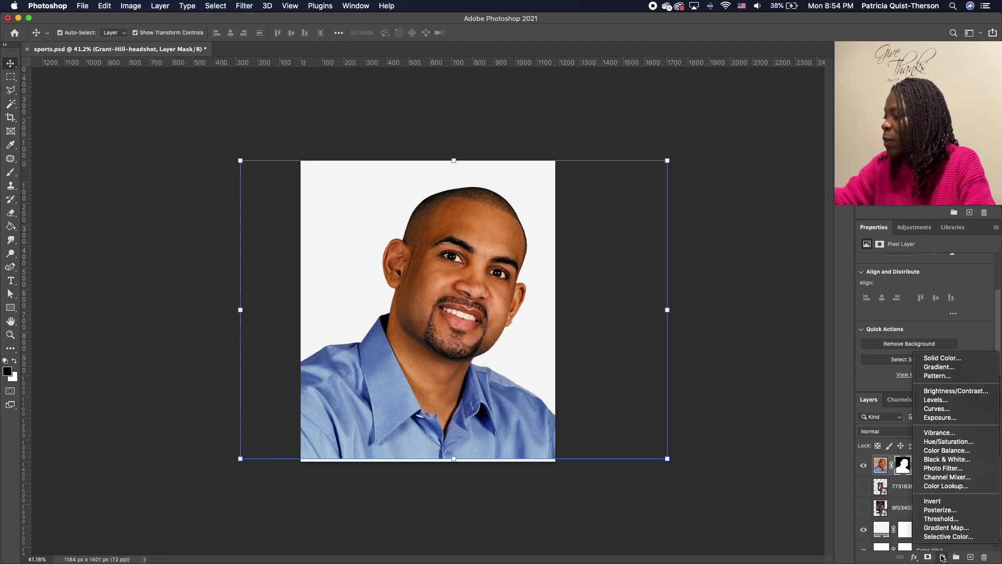
click(953, 460)
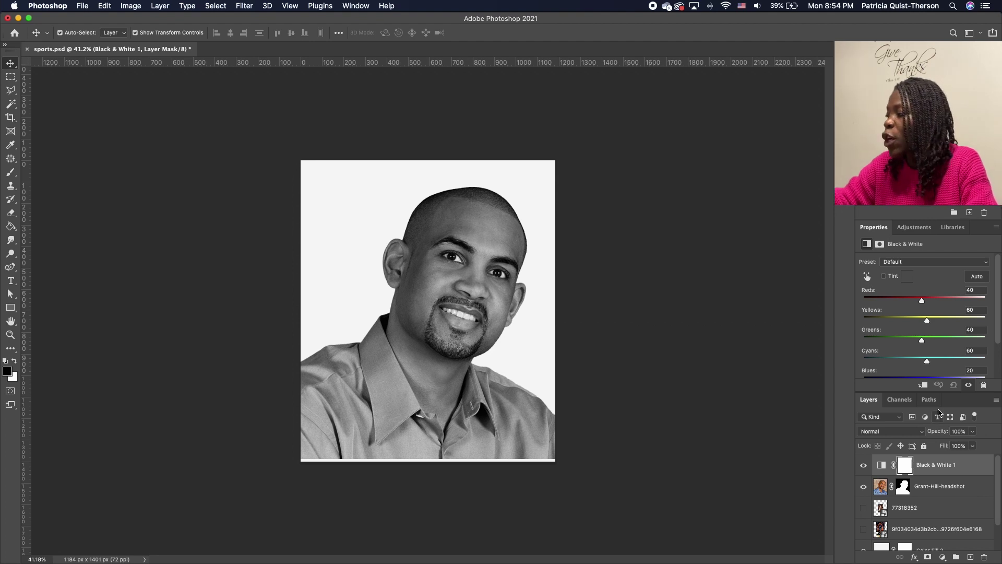
click(923, 385)
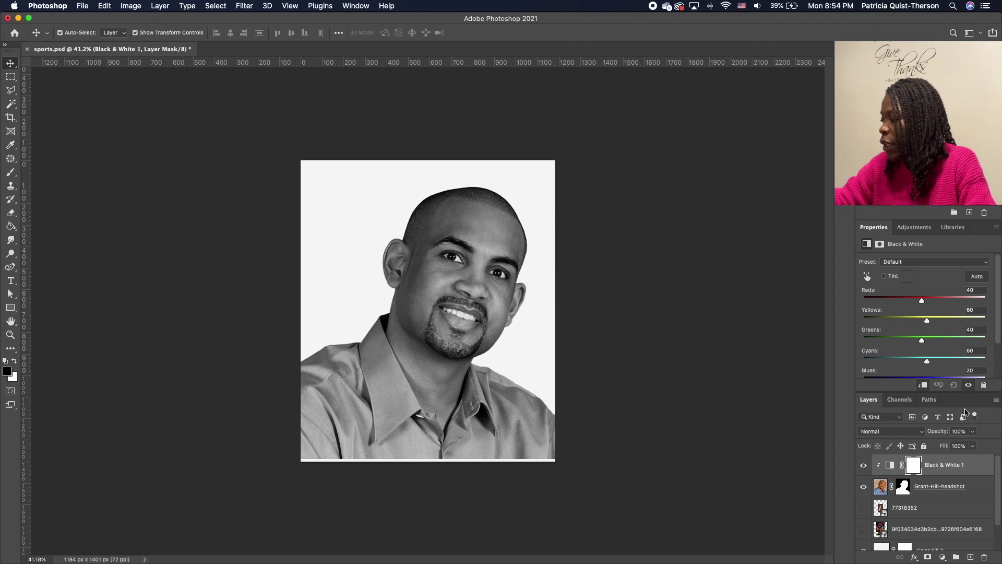
Apply the headshot's background-removal mask permanently and give the layer a new white layer mask.
click(903, 486)
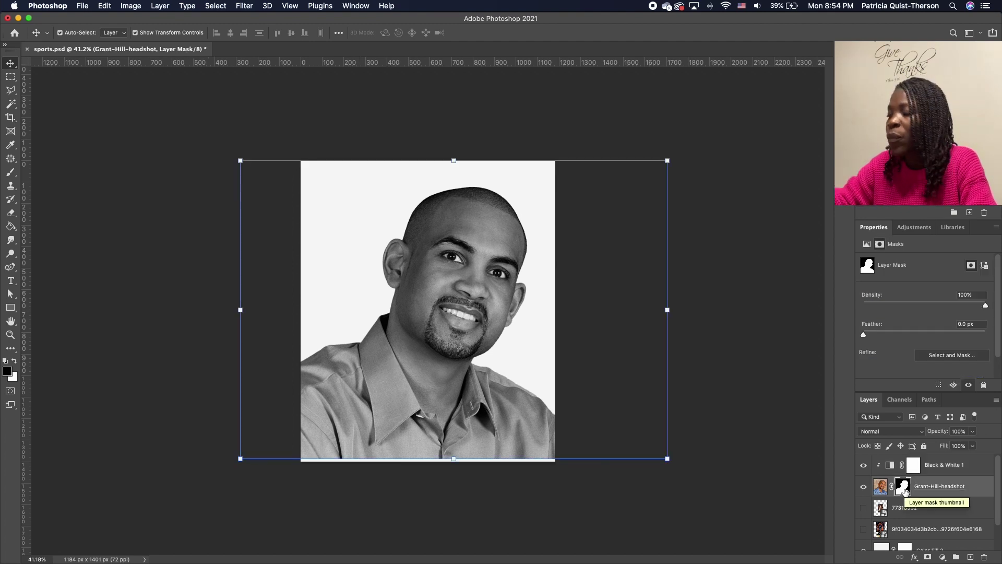
right_click(904, 489)
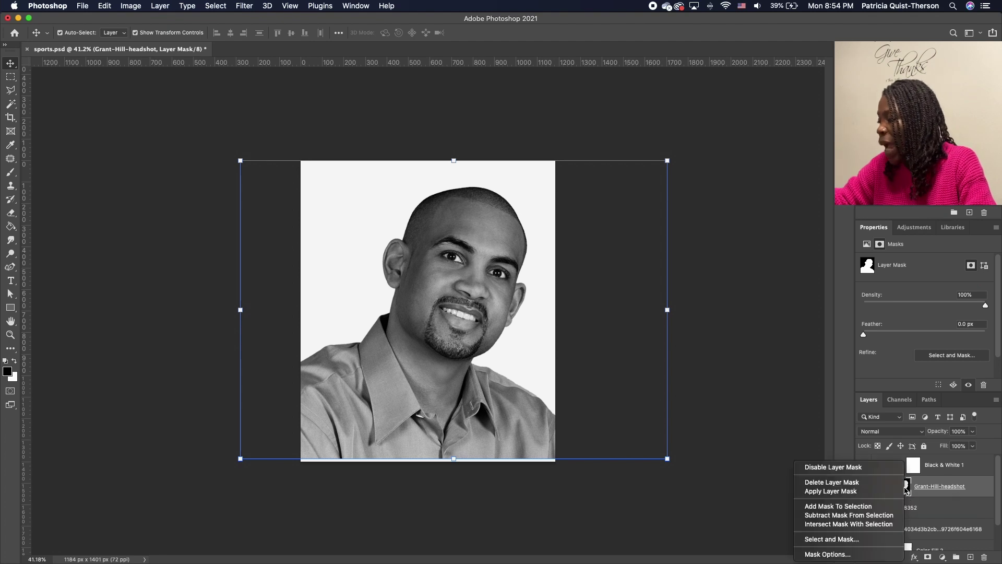
click(837, 494)
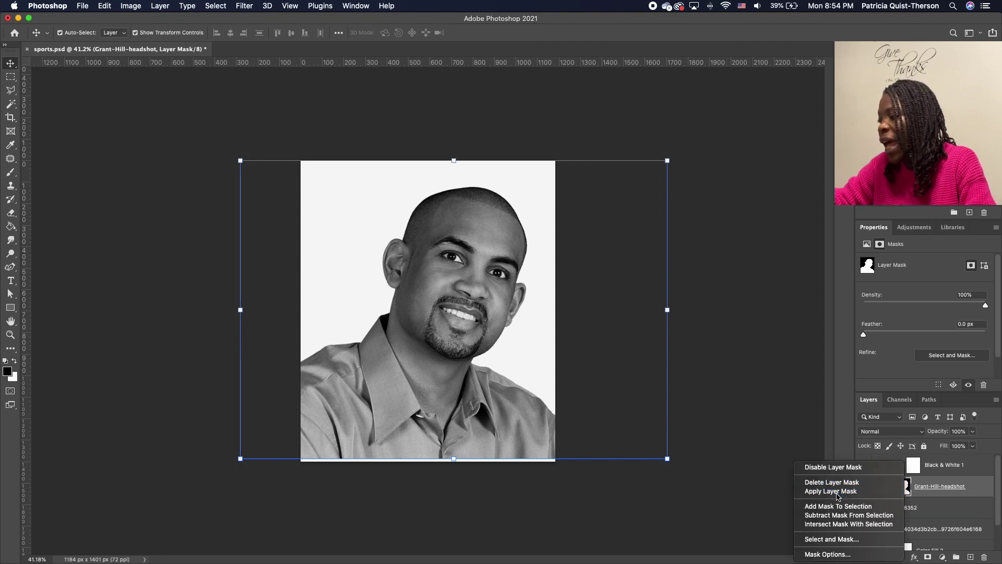
Fade the headshot's shoulders and shirt into the background by painting black on its layer mask with a soft round brush of about 700 px.
scroll(125, 288, up, 3)
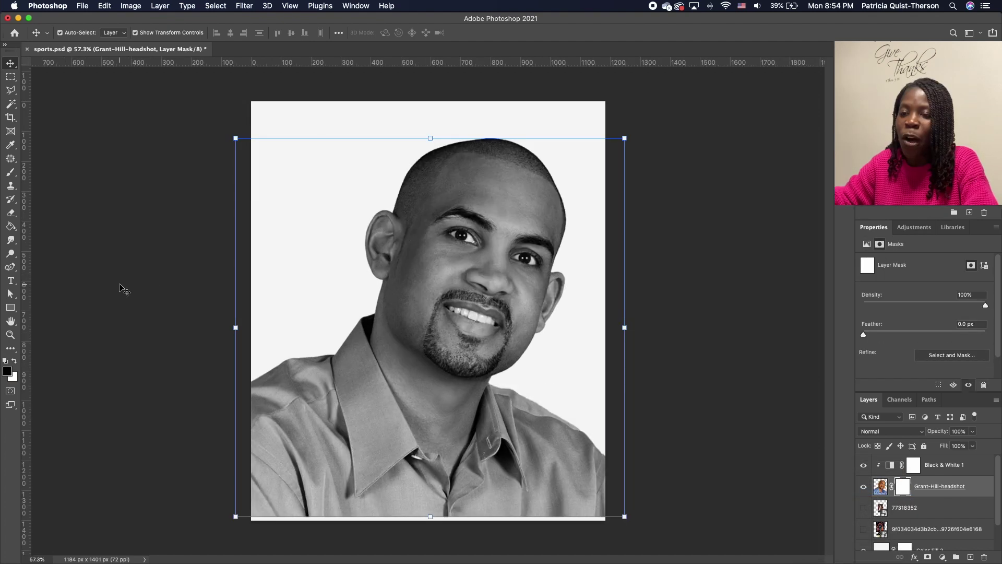
click(10, 172)
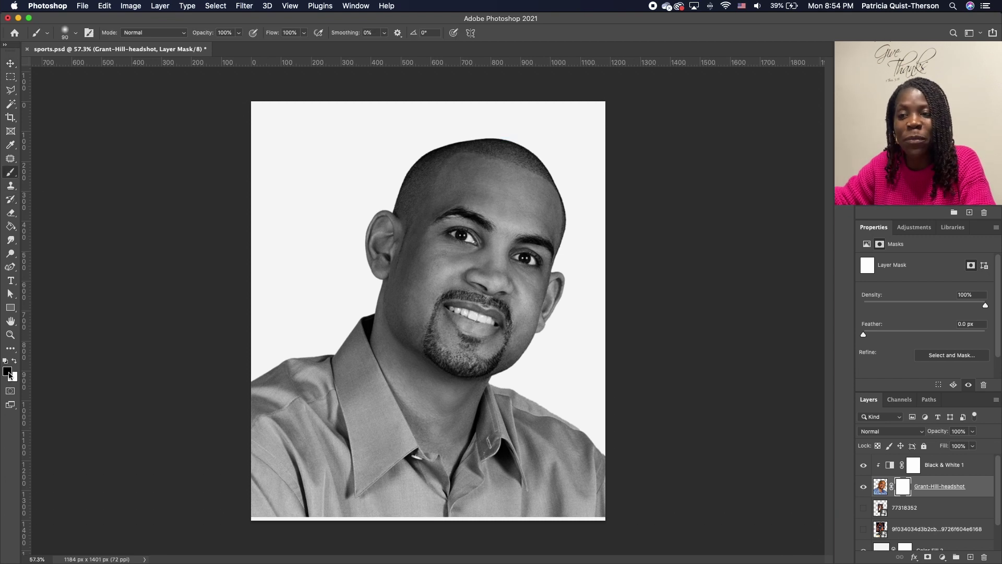
right_click(562, 195)
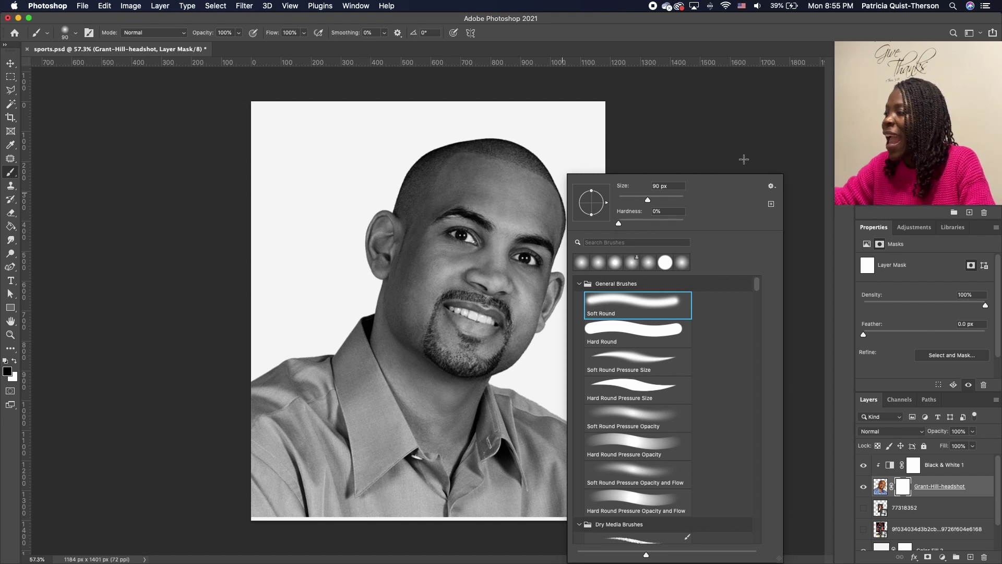
click(707, 149)
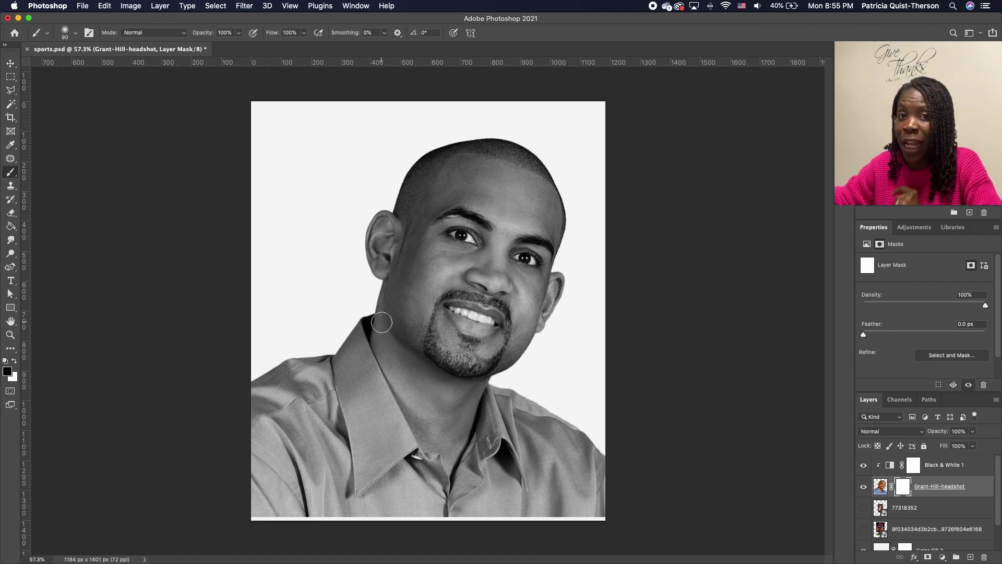
key(bracketright)
key(bracketright)
key(bracketright)
key(bracketright)
key(bracketright)
key(bracketright)
key(bracketright)
key(bracketright)
key(bracketright)
key(bracketright)
key(bracketright)
key(bracketright)
key(bracketright)
key(bracketright)
key(bracketright)
key(bracketright)
key(bracketright)
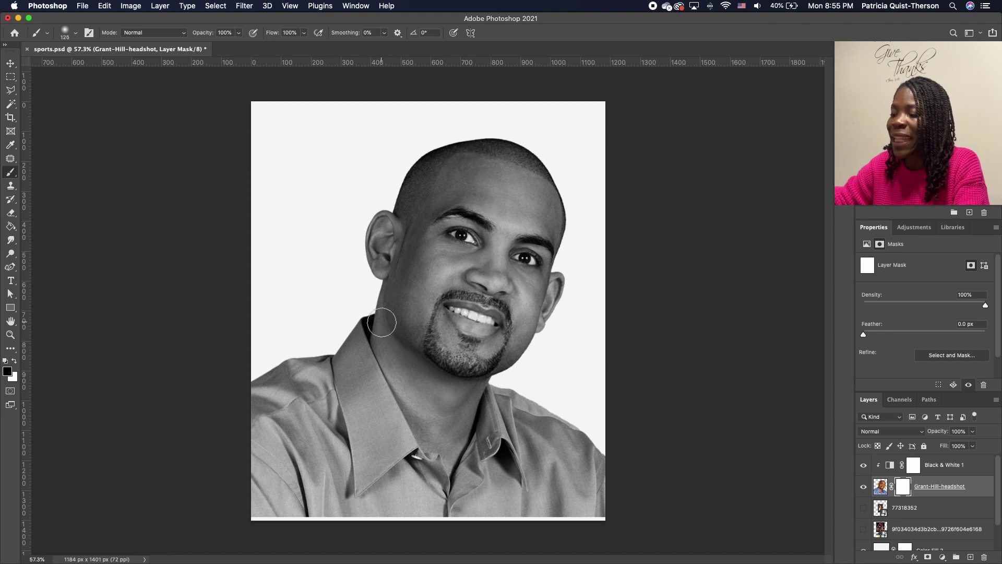
key(bracketright)
key(bracketright)
key(bracketright)
key(bracketright)
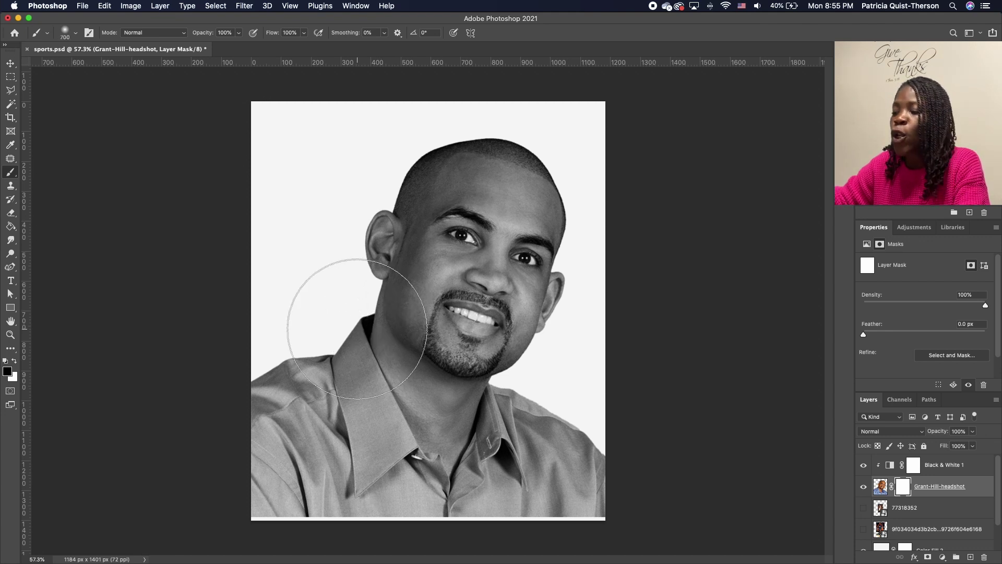
key(bracketleft)
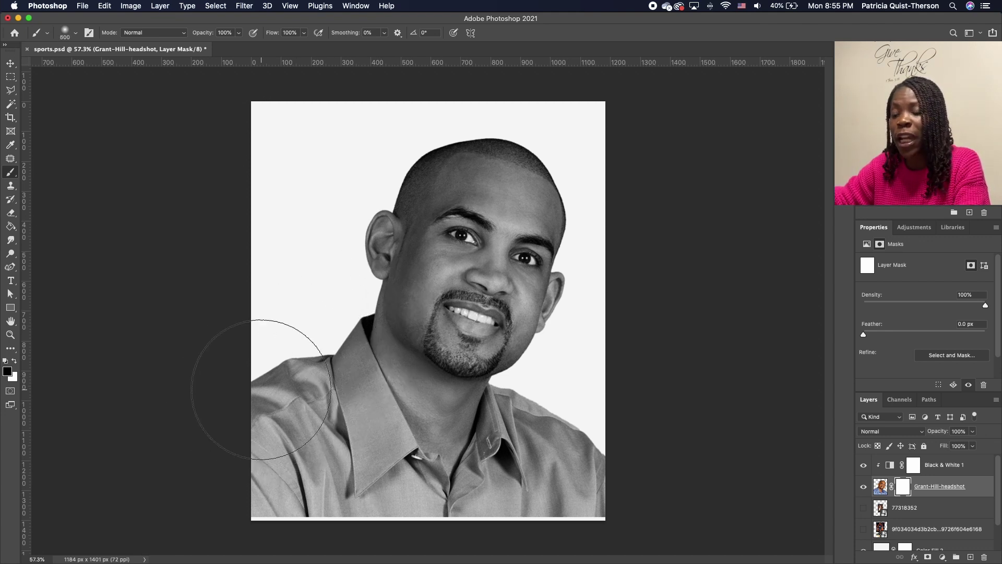
mouse_move(275, 397)
mouse_down()
mouse_move(255, 412)
mouse_move(246, 459)
mouse_move(460, 485)
mouse_move(600, 554)
mouse_move(608, 503)
mouse_move(595, 459)
mouse_move(526, 492)
mouse_move(189, 526)
mouse_move(206, 447)
mouse_move(251, 362)
mouse_move(324, 510)
mouse_move(509, 511)
mouse_move(608, 483)
mouse_move(112, 543)
mouse_move(542, 518)
mouse_move(221, 431)
mouse_move(262, 405)
mouse_move(268, 362)
mouse_move(350, 481)
mouse_move(412, 407)
mouse_up()
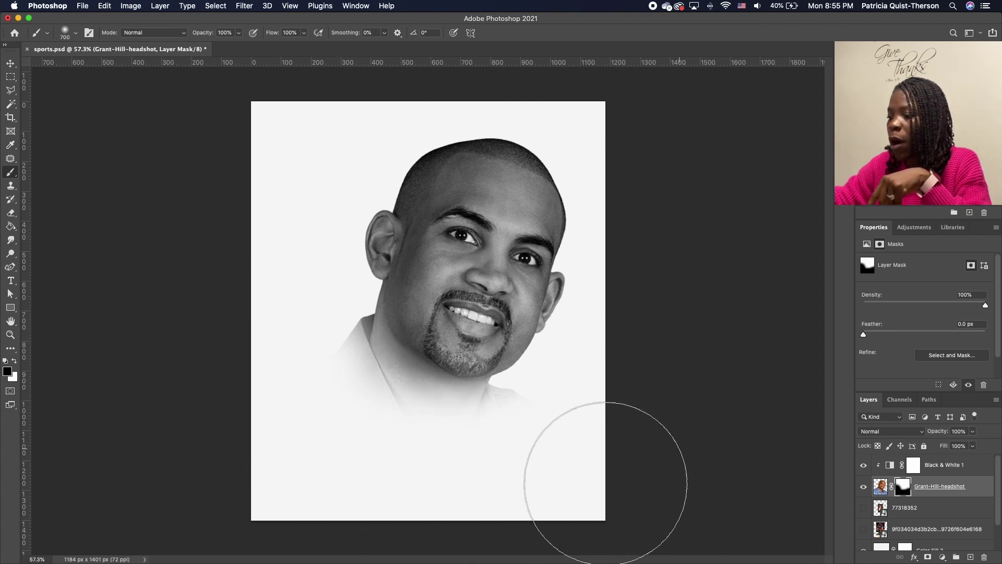
drag(615, 480, 262, 447)
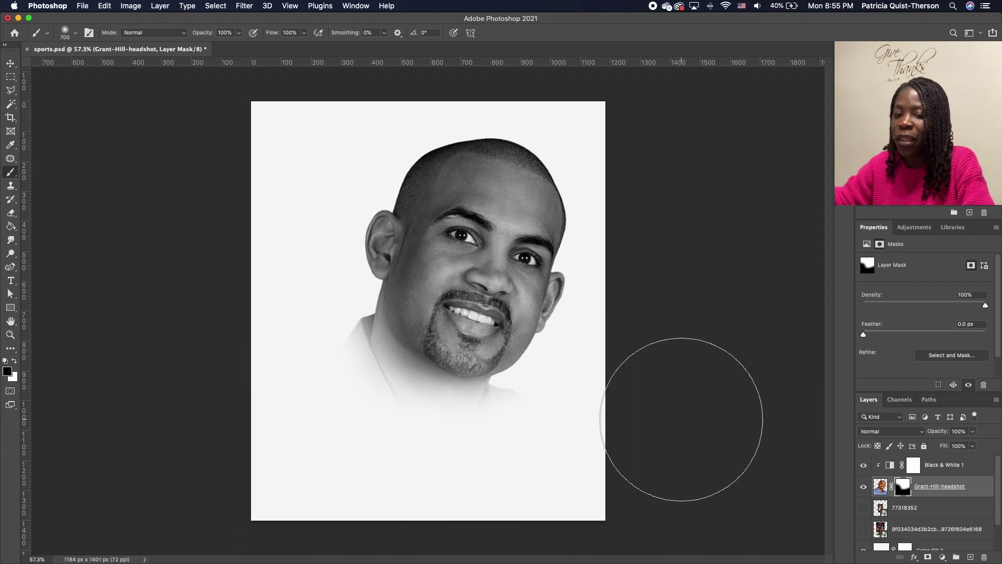
Show the white-jersey player photo, layer 77318352, keeping the headshot and its Black & White adjustment visible.
click(863, 508)
click(862, 485)
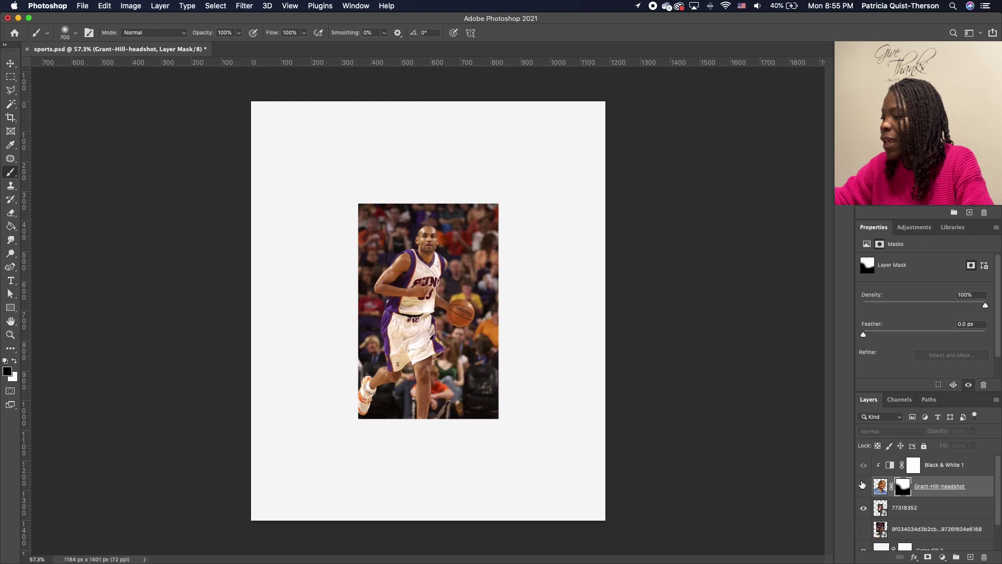
click(920, 506)
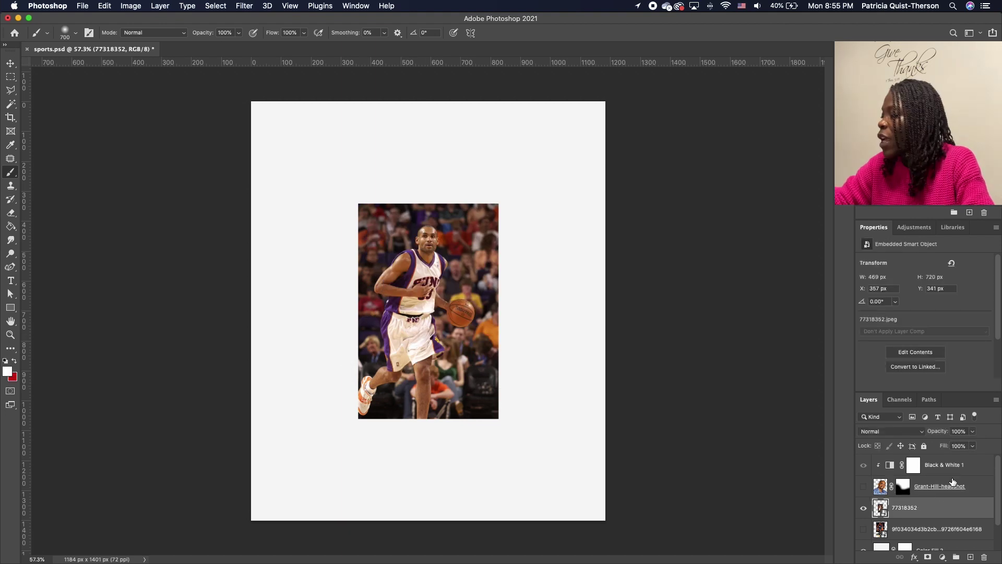
click(964, 471)
click(864, 486)
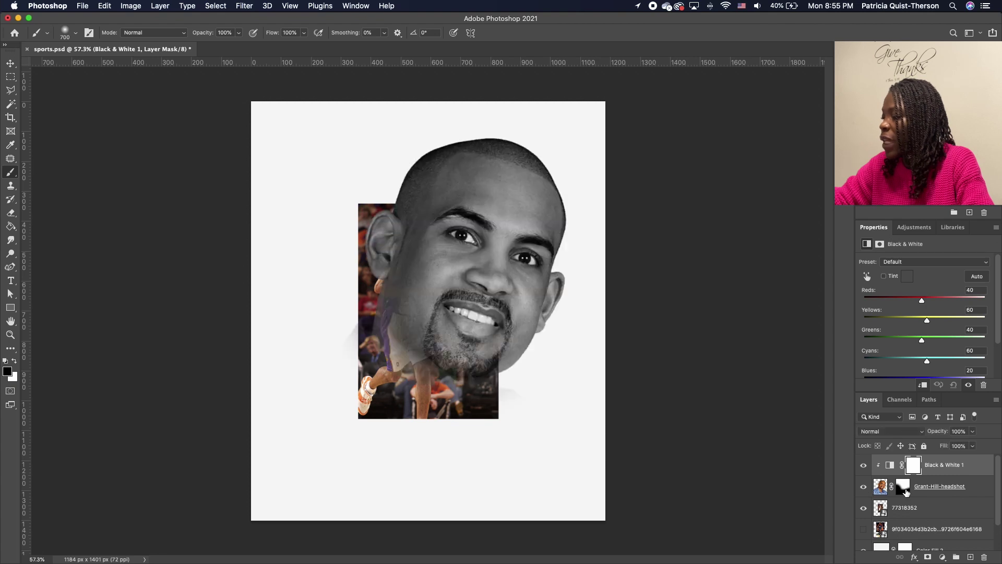
Move the headshot layer beneath both basketball photos and clip the Black & White adjustment directly above it.
drag(970, 486, 962, 536)
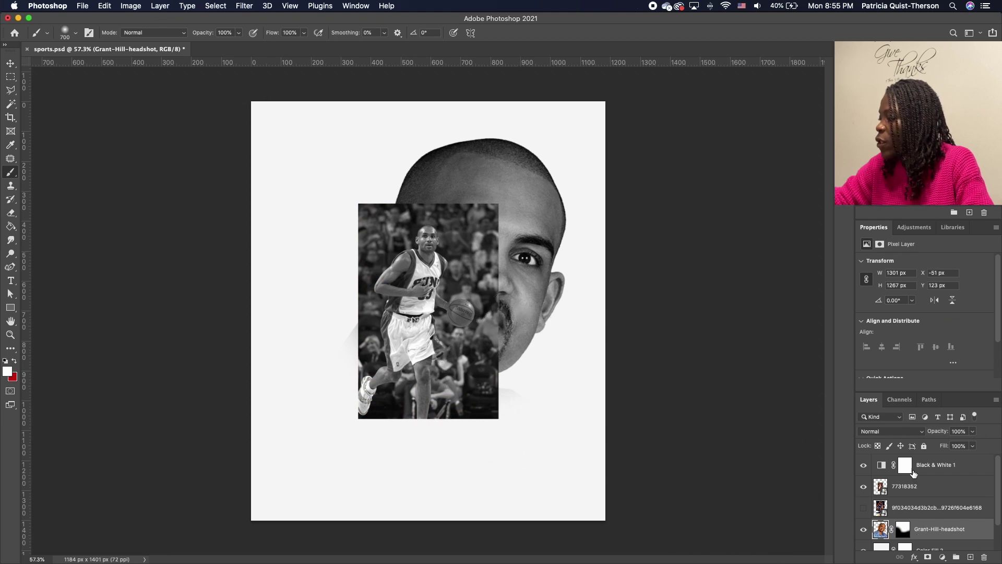
drag(927, 465, 933, 509)
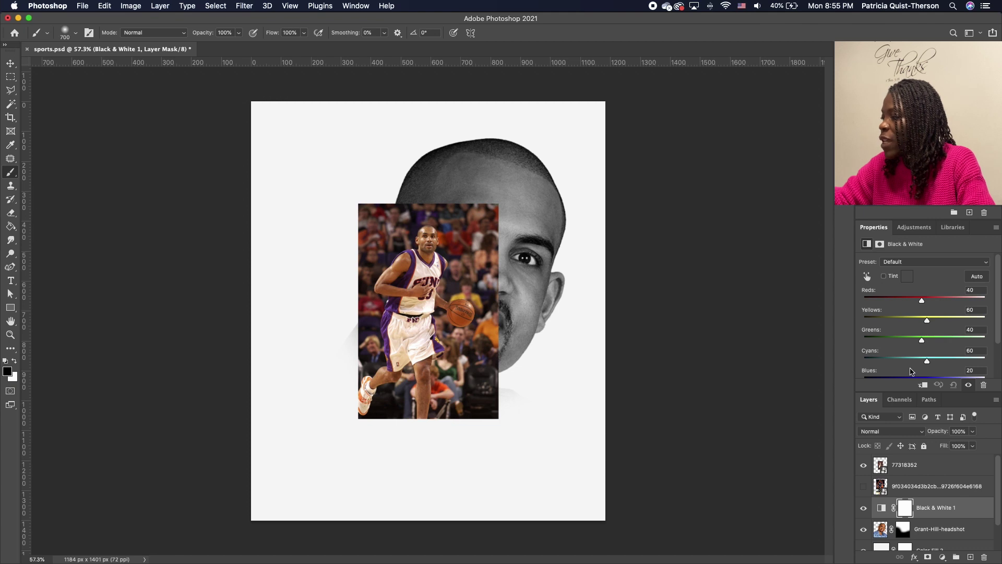
click(923, 385)
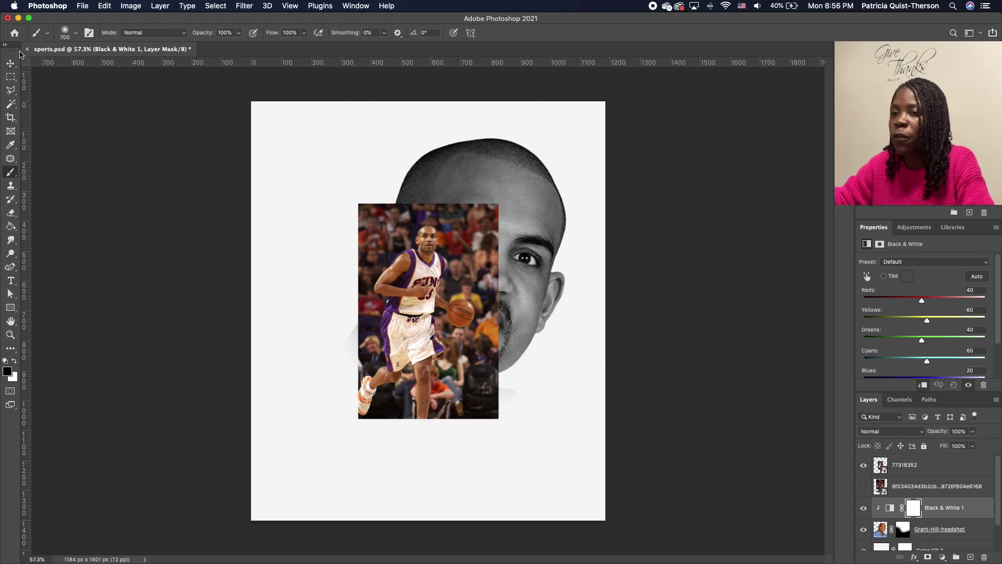
Convert the white-jersey Suns photo from a smart object to layers and remove its background.
click(11, 64)
drag(412, 334, 372, 359)
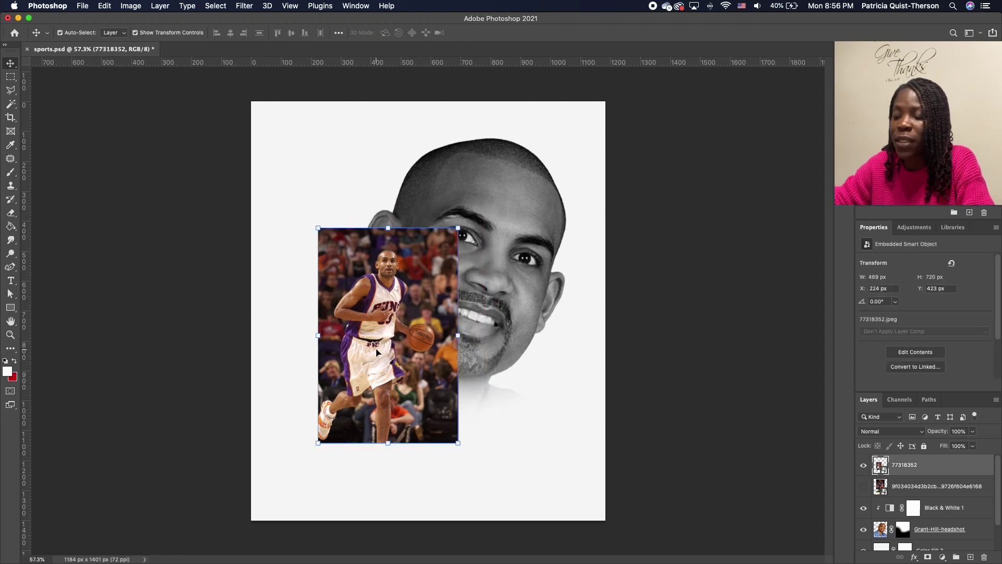
scroll(894, 302, down, 3)
click(930, 332)
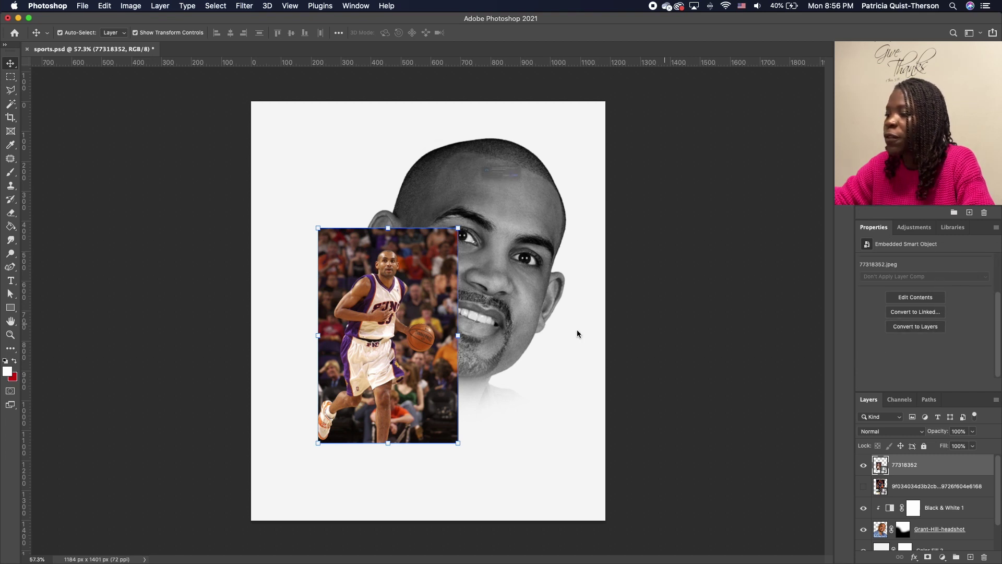
click(584, 197)
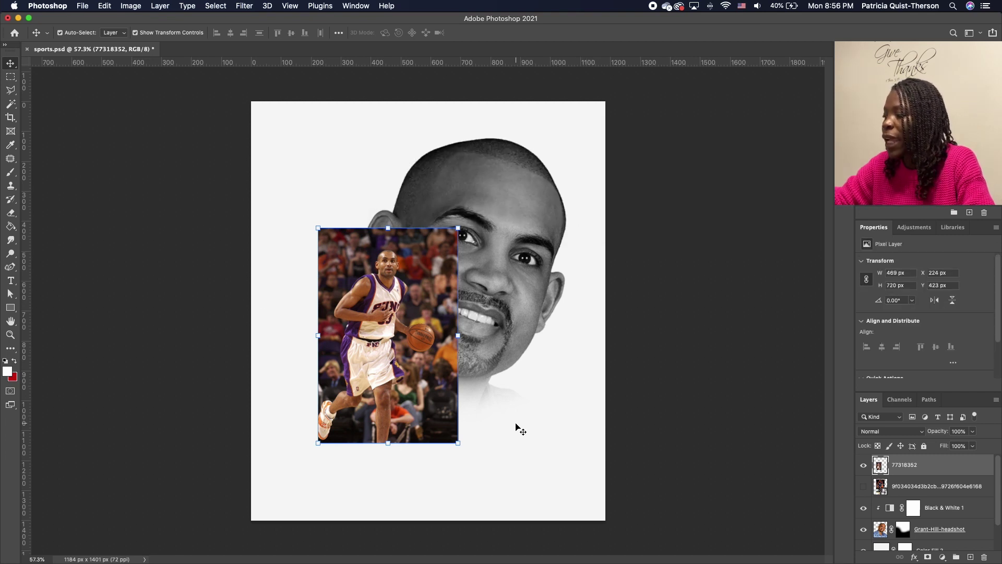
scroll(945, 306, down, 3)
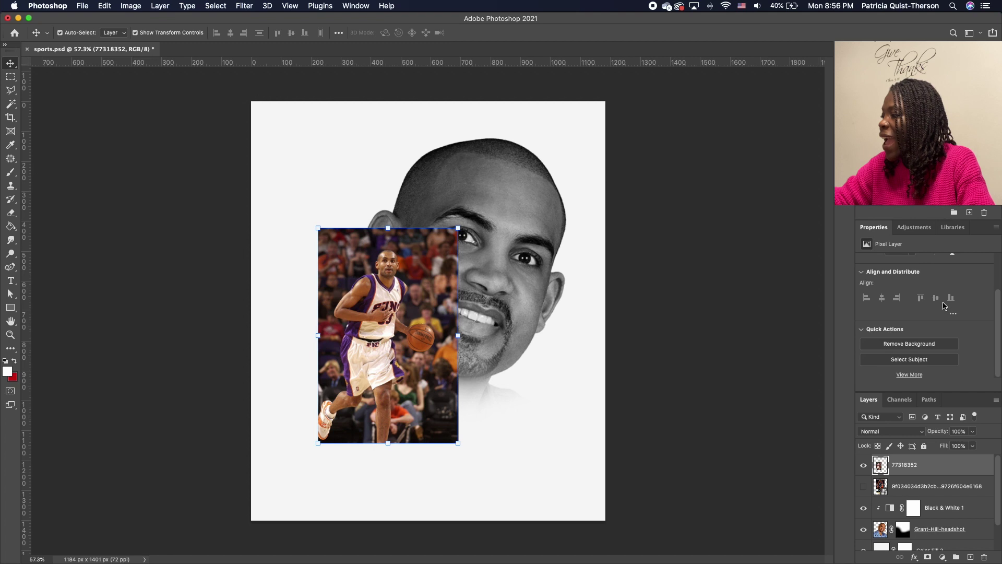
click(923, 347)
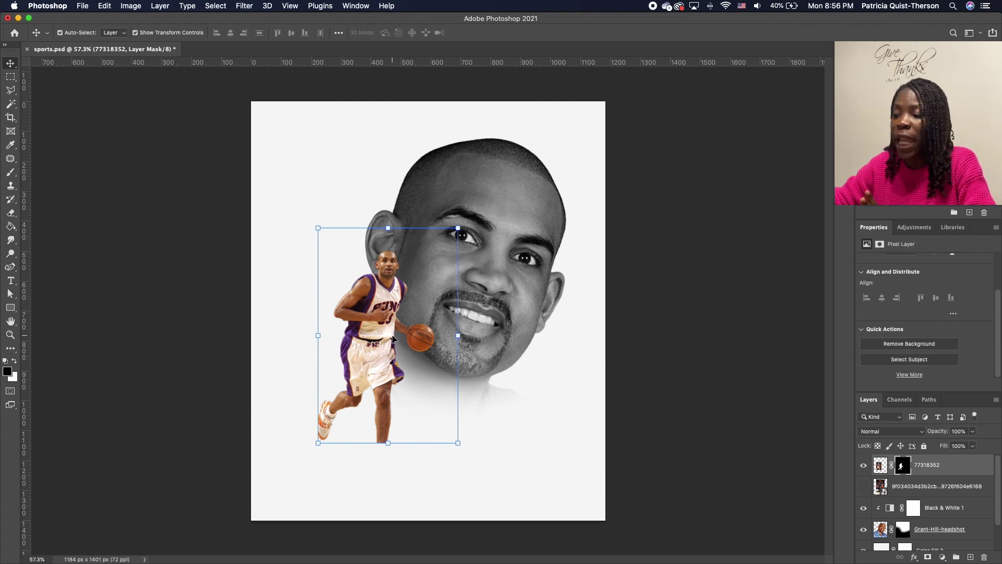
Move the cut-out Suns player to the canvas's lower edge and enlarge it, shifting the headshot slightly down and right.
drag(383, 327, 404, 437)
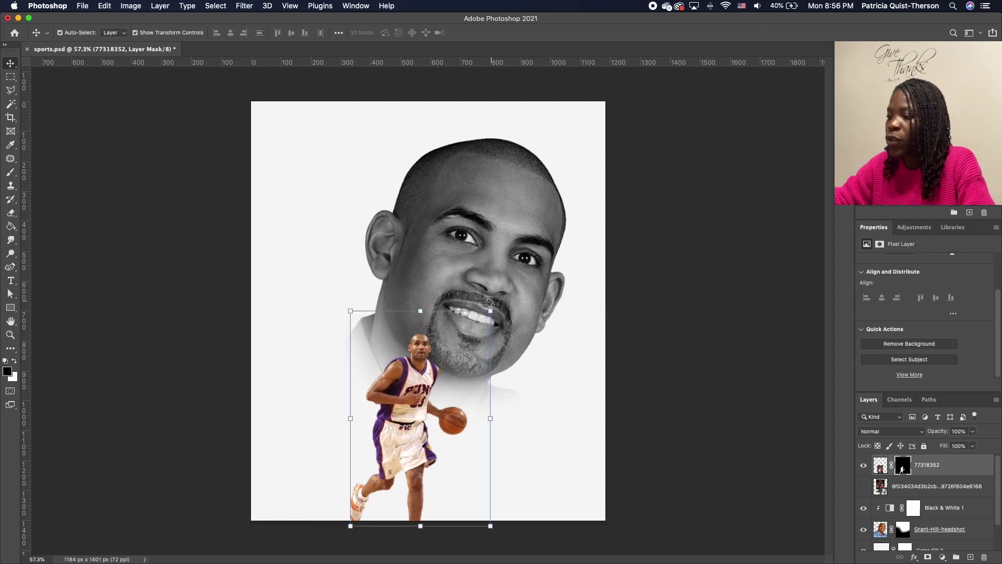
drag(495, 309, 532, 285)
key(Return)
click(530, 211)
mouse_move(496, 205)
mouse_down()
mouse_move(522, 205)
mouse_move(504, 209)
mouse_up()
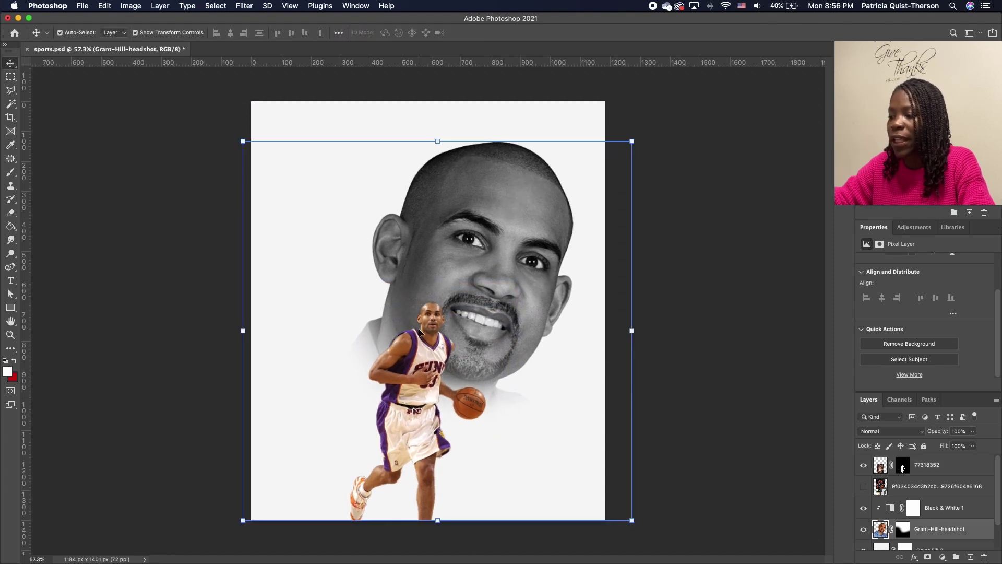
click(450, 311)
drag(450, 311, 428, 359)
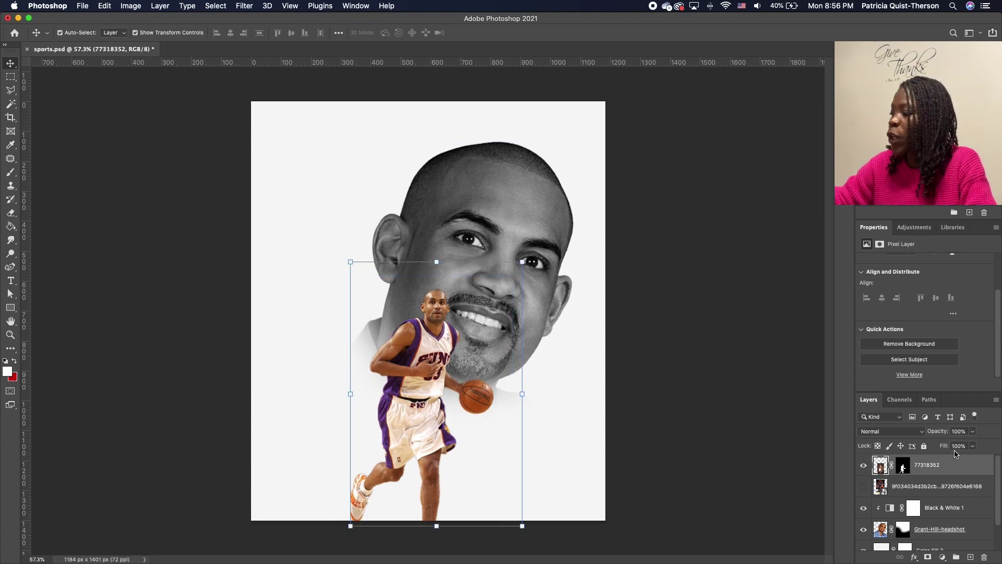
Show the blue-jersey Pistons photo and stack its layer above the cut-out Suns player.
click(863, 487)
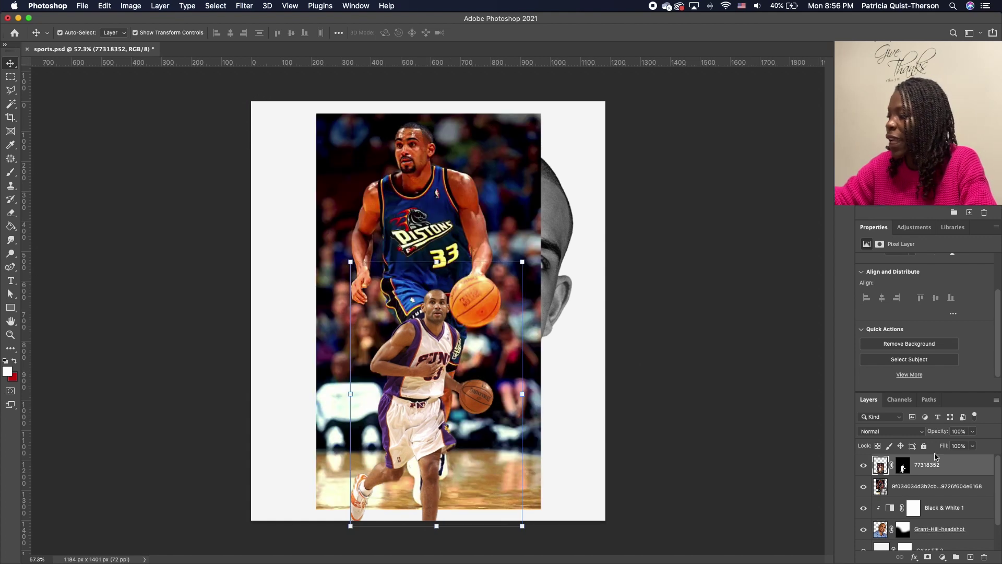
drag(939, 464, 929, 496)
click(412, 232)
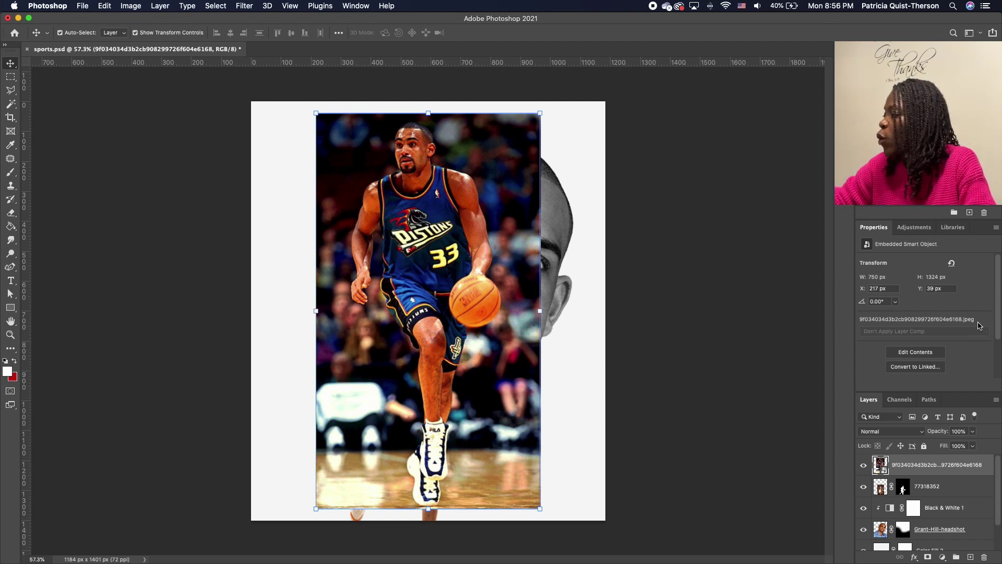
Convert the Pistons photo from a smart object to layers and remove its background.
drag(999, 290, 998, 340)
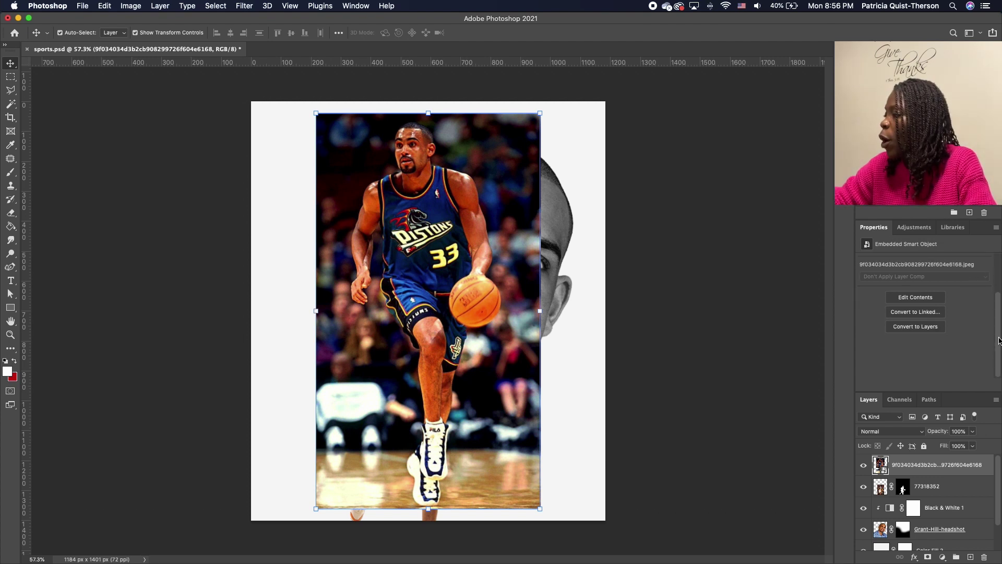
click(928, 329)
click(572, 198)
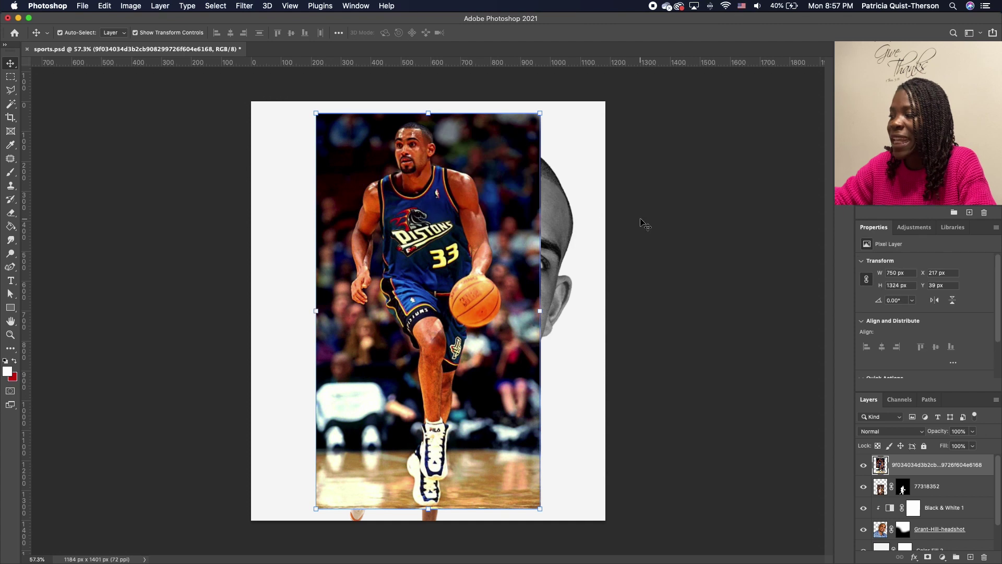
scroll(1000, 327, down, 3)
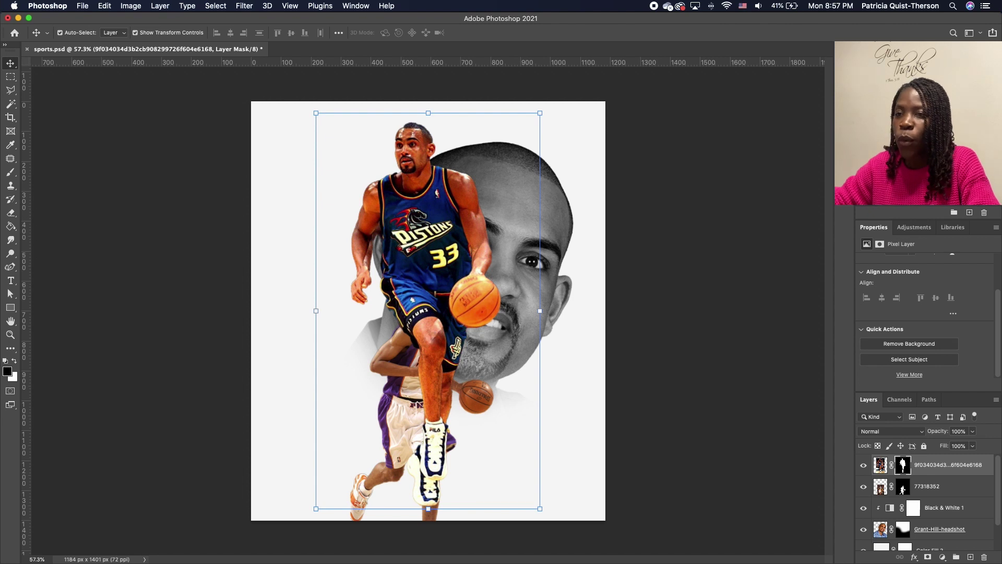
Place the cut-out Pistons player on the canvas's left side at about 80% scale, and nudge the Suns player slightly right.
drag(447, 208, 353, 217)
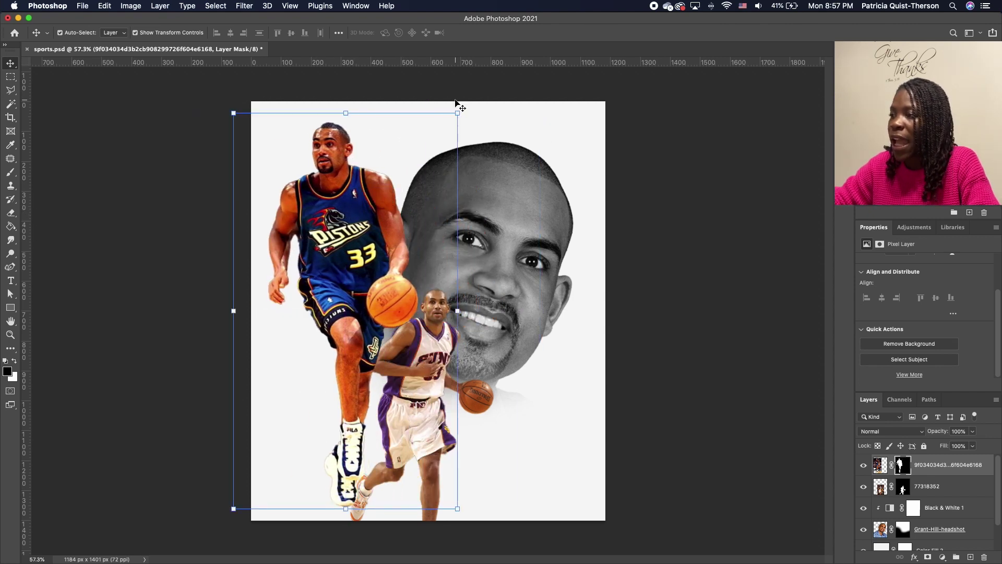
drag(457, 111, 410, 193)
drag(317, 234, 340, 224)
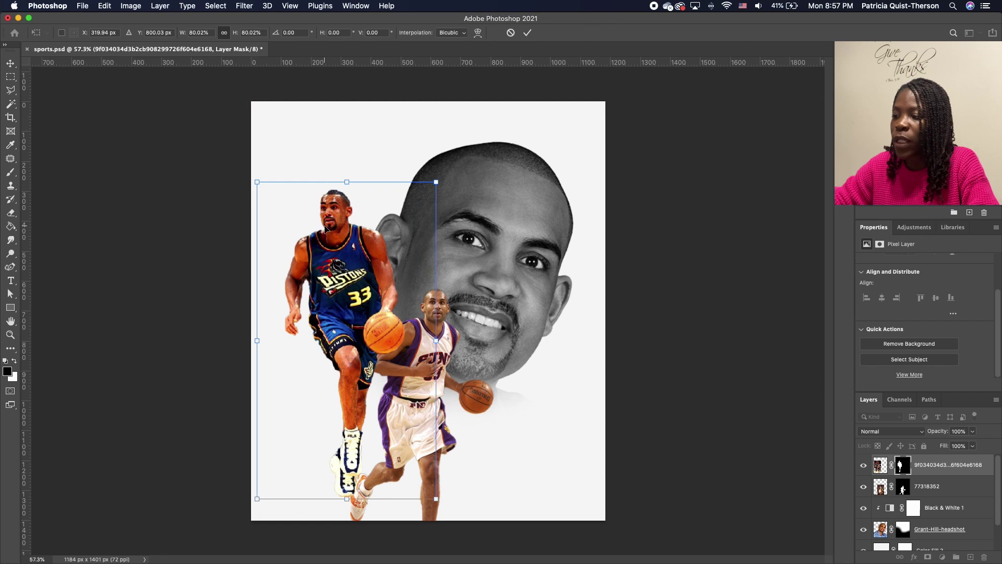
key(Return)
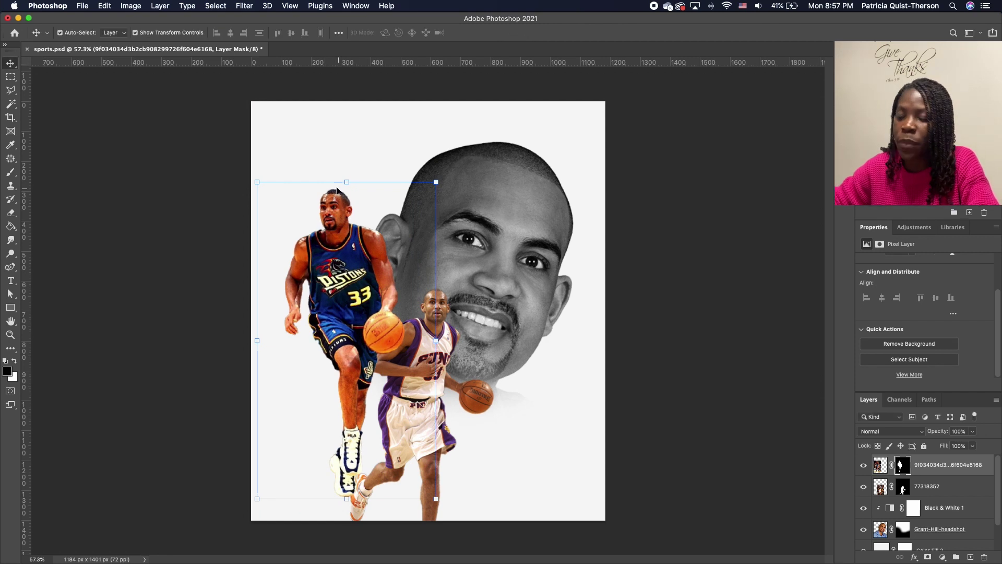
drag(434, 353, 442, 351)
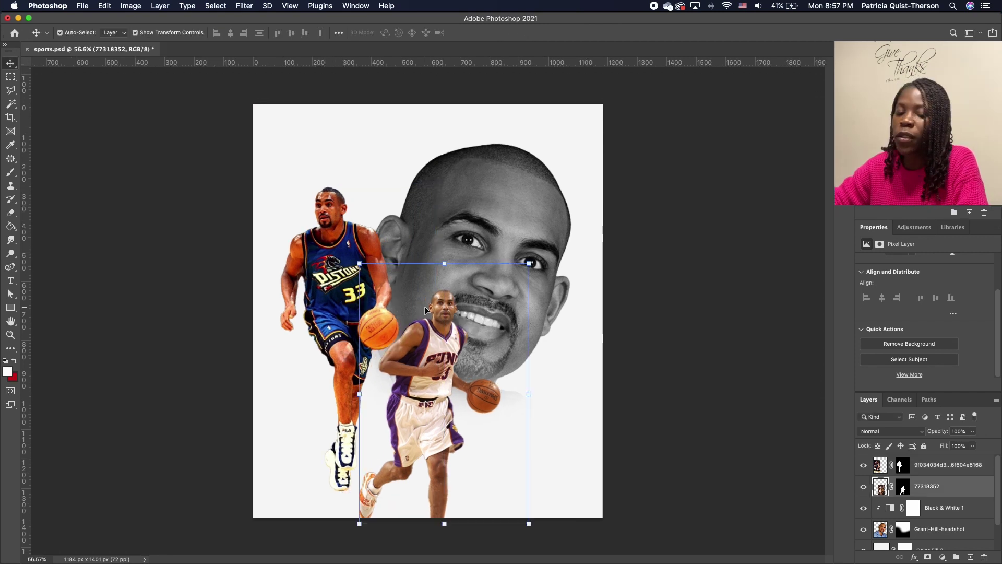
Place nNPpLC.jpeg and images (5).png from the Finder folder into the document above the cut-out Pistons player.
click(327, 278)
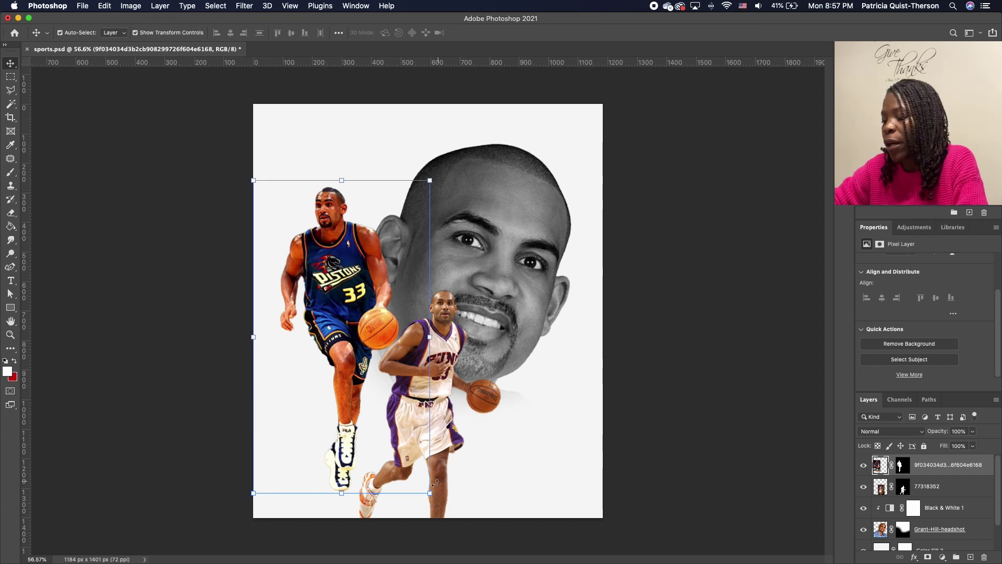
click(137, 543)
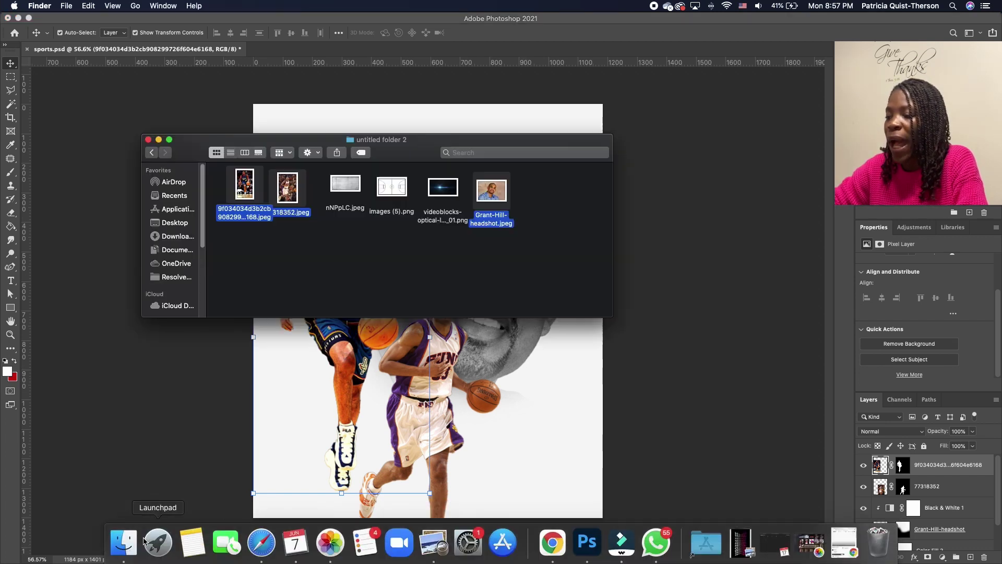
click(336, 185)
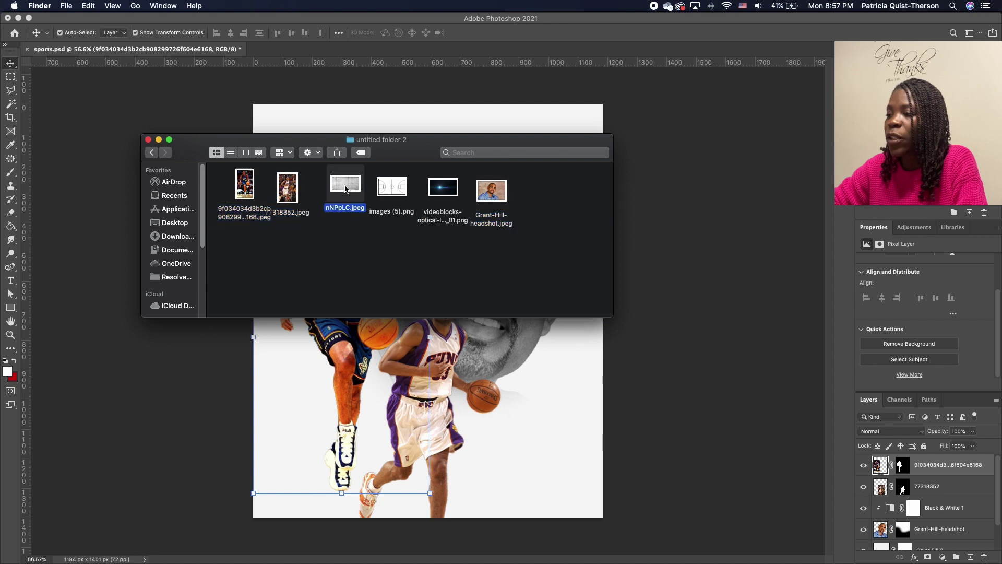
super+click(389, 194)
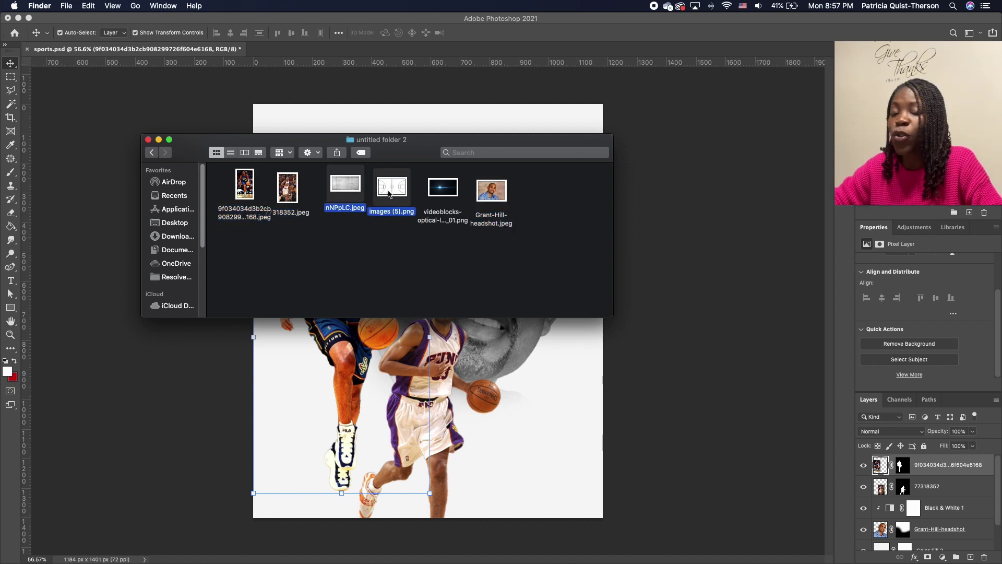
drag(350, 186, 367, 360)
key(Return)
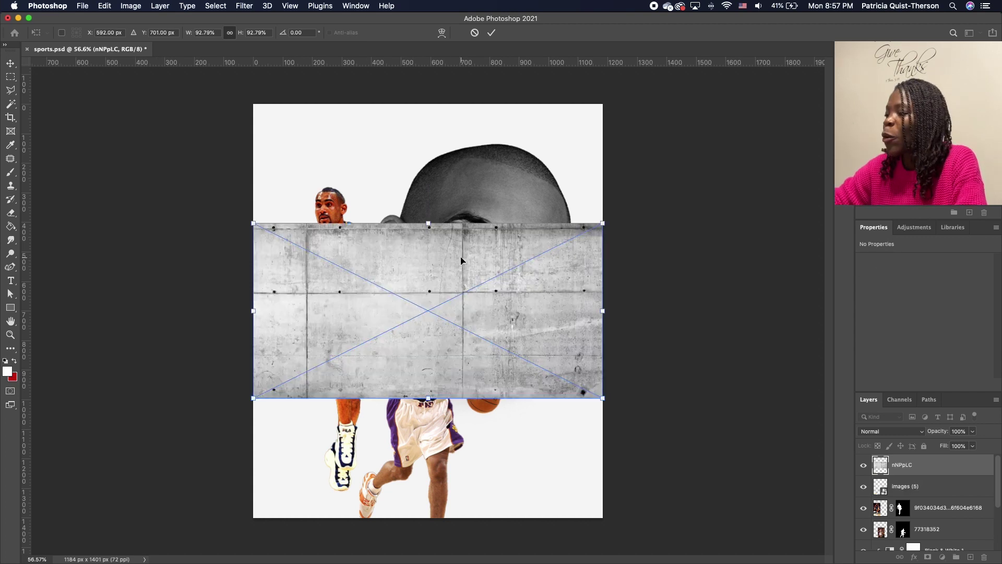
key(Return)
Shift the concrete texture slightly up the canvas and stack its layer directly below the headshot layer.
drag(539, 288, 540, 263)
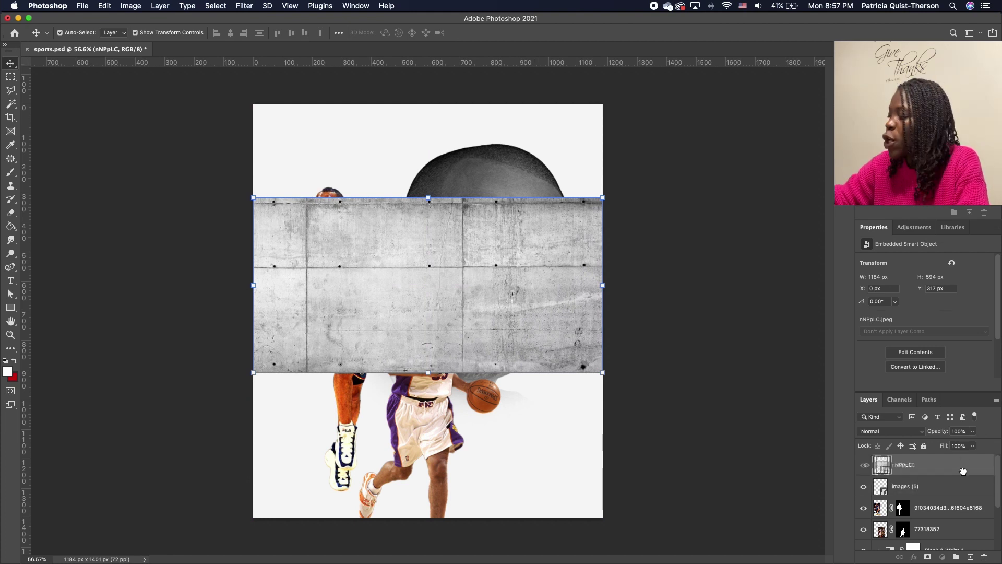
scroll(928, 517, down, 1)
drag(929, 459, 972, 524)
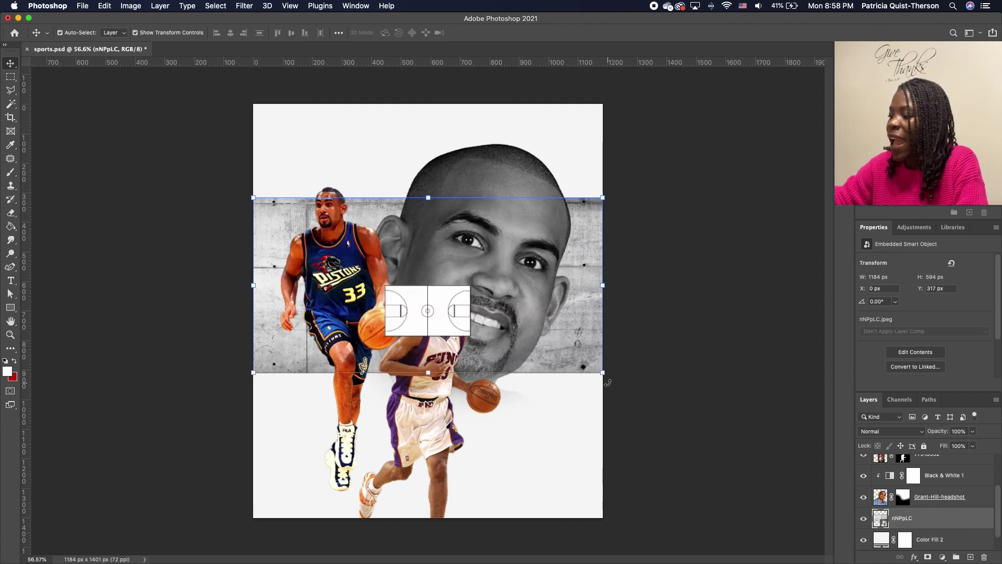
Rotate the concrete texture about 64°, enlarge it to cover the whole canvas, and set its blend mode to Linear Burn.
drag(608, 382, 425, 485)
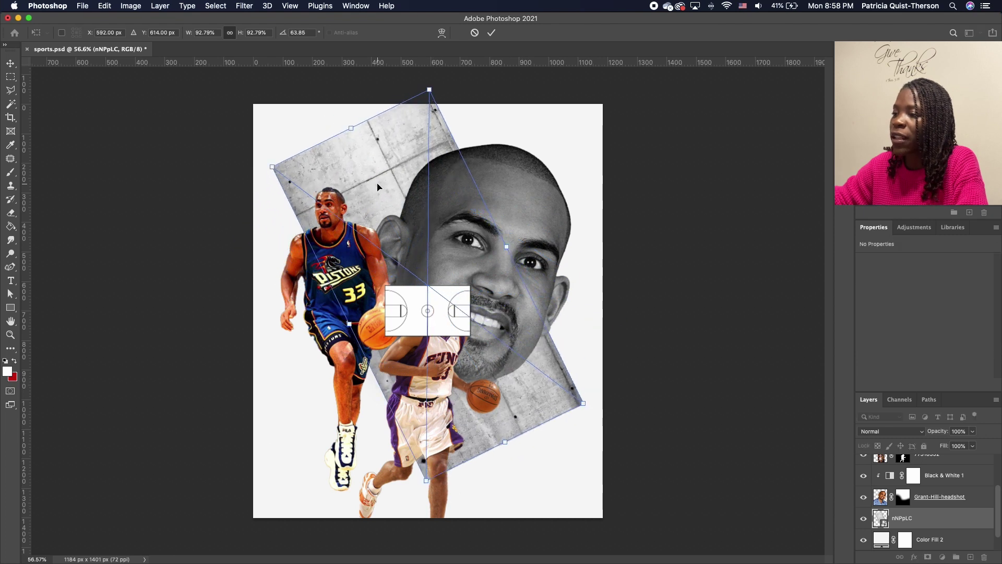
drag(378, 186, 293, 129)
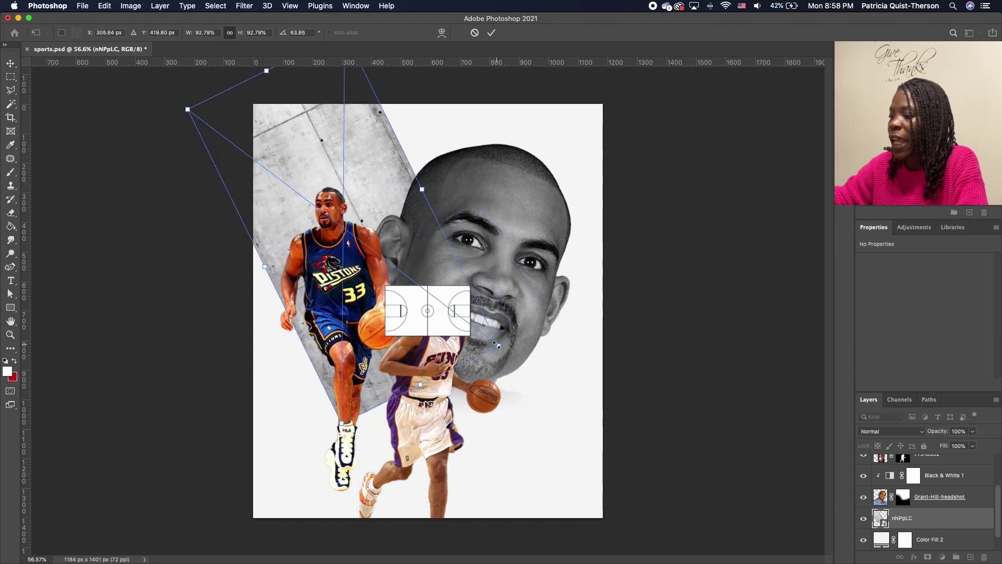
drag(497, 344, 730, 501)
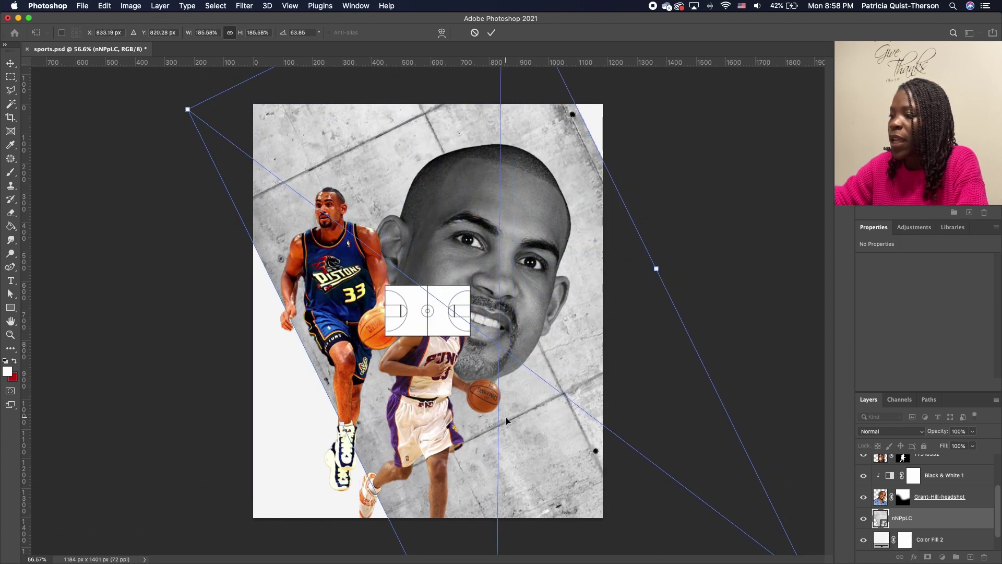
drag(506, 420, 493, 388)
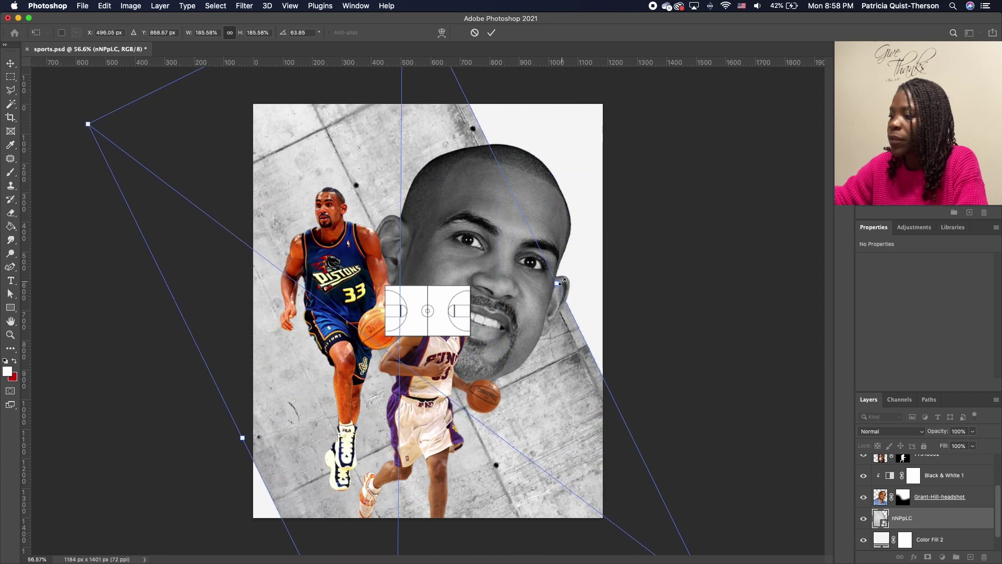
drag(557, 285, 712, 206)
drag(591, 313, 552, 376)
key(Return)
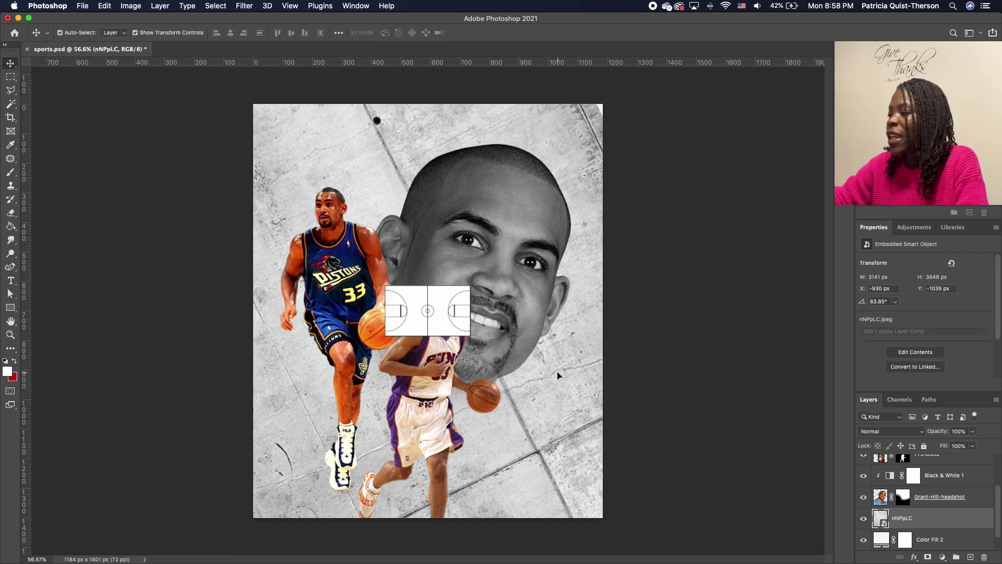
click(897, 433)
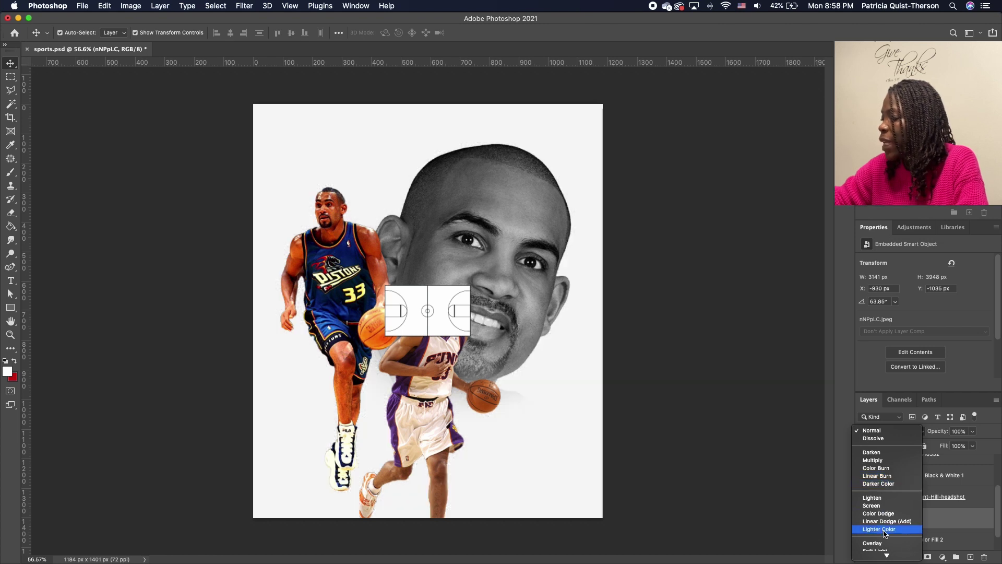
click(882, 475)
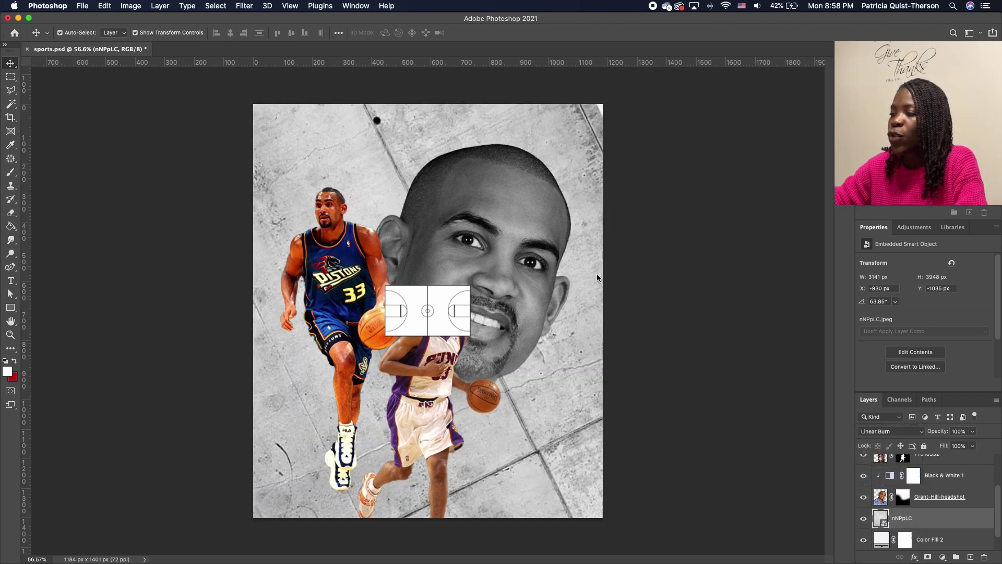
Rotate the basketball court diagram about 58° and enlarge it to span most of the canvas diagonally.
click(431, 310)
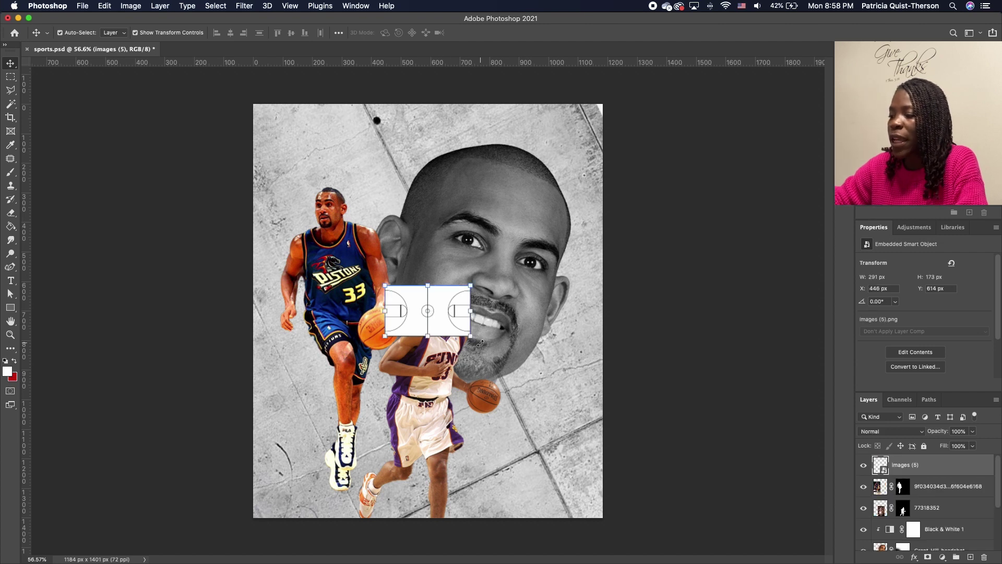
drag(480, 343, 428, 372)
drag(425, 291, 284, 157)
drag(332, 201, 853, 458)
drag(559, 250, 493, 246)
key(Return)
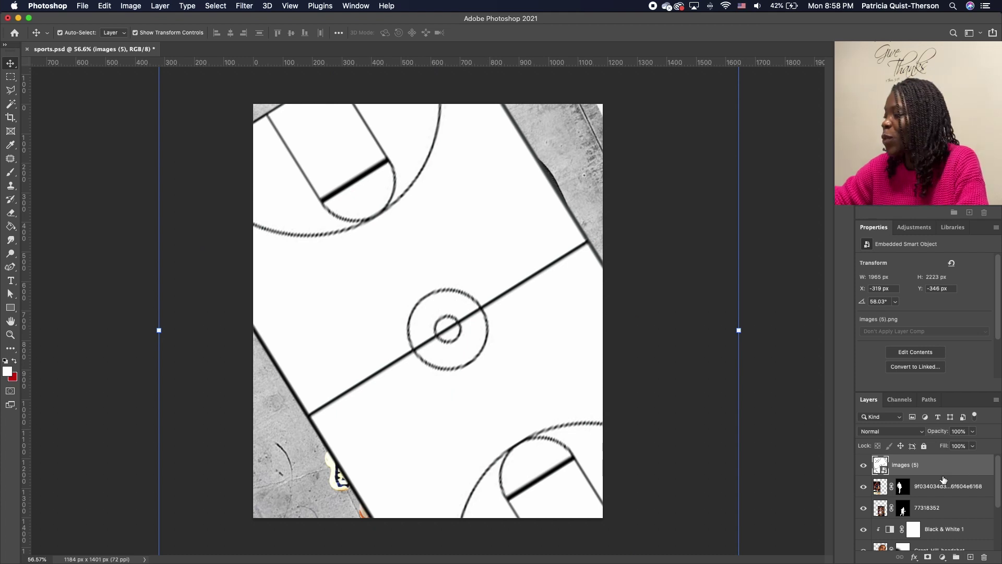
Stack the court diagram between the headshot and the concrete texture and set its blend mode to Soft Light.
drag(942, 479, 930, 528)
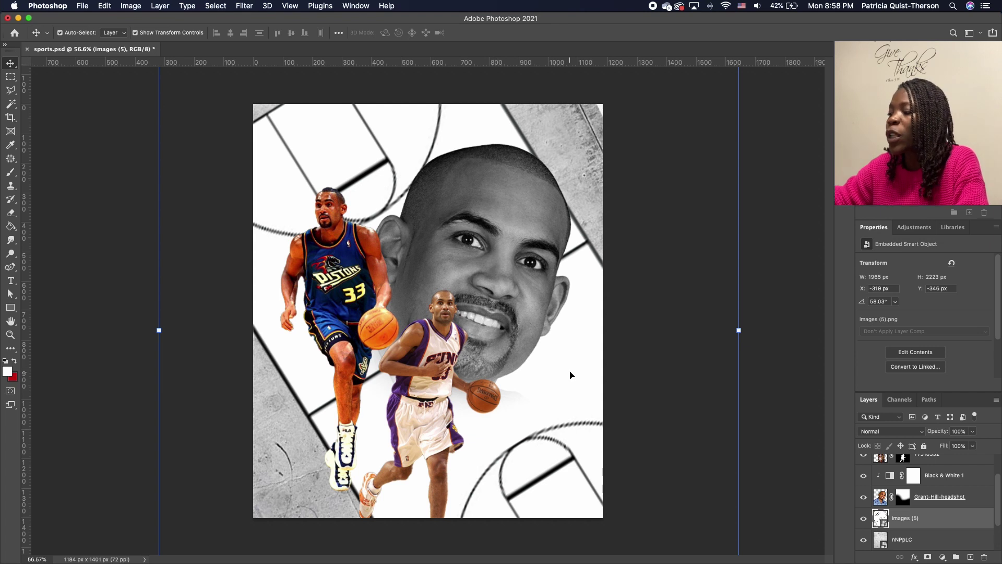
click(897, 433)
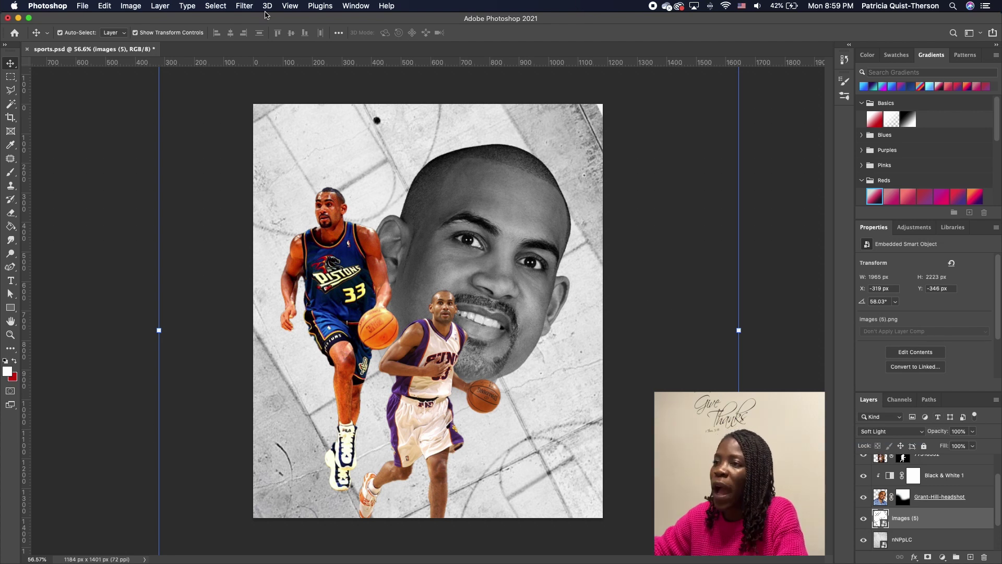
Apply the Filter Gallery's Rough Pastels effect to the court diagram, with the Canvas texture's scaling at about 145%.
click(245, 7)
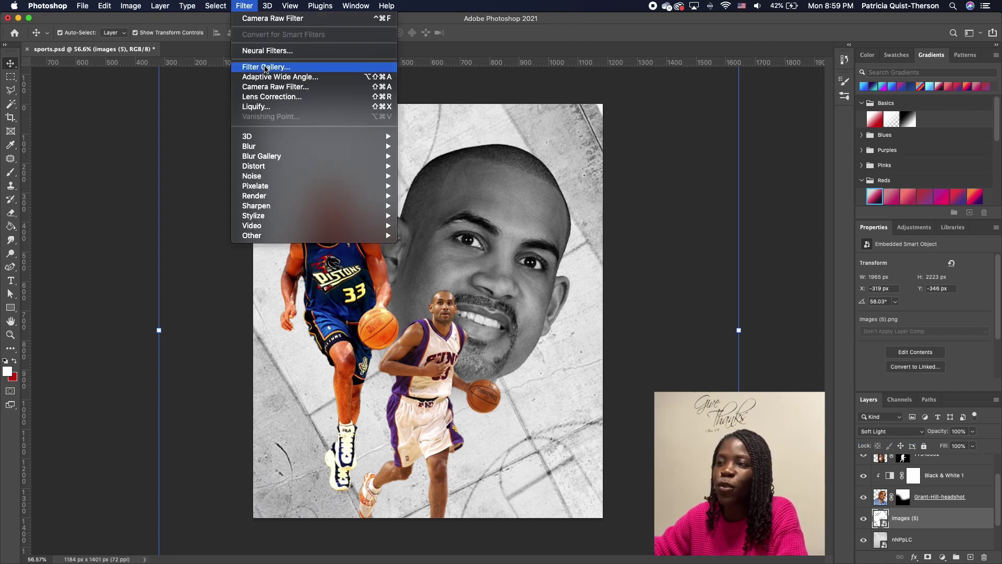
click(266, 68)
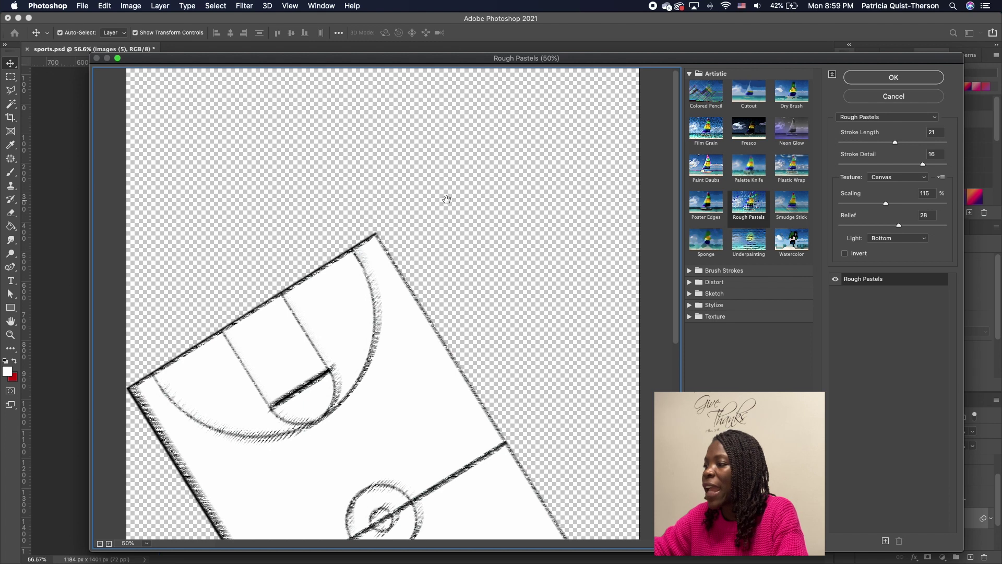
scroll(597, 227, down, 10)
scroll(578, 249, up, 10)
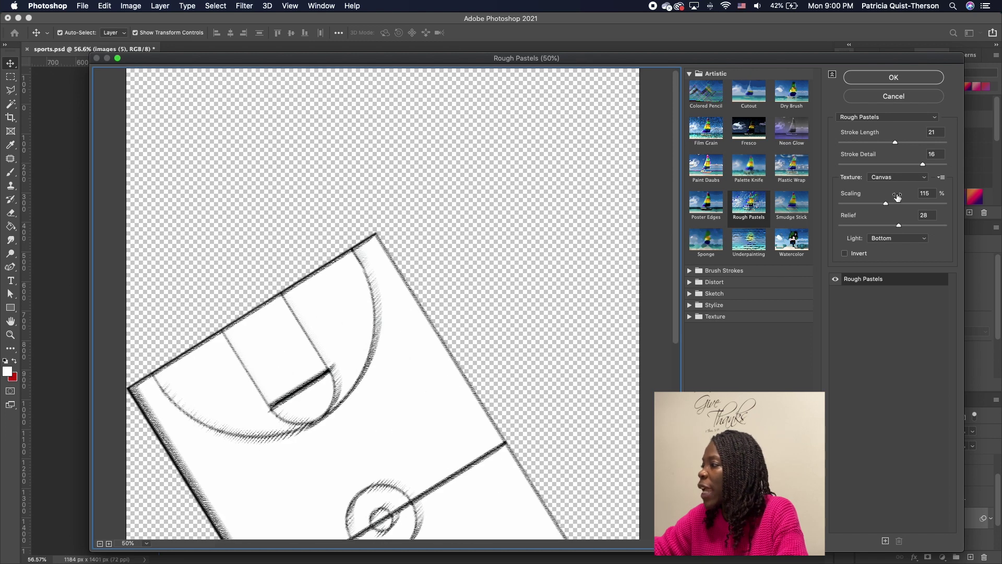
drag(884, 204, 899, 205)
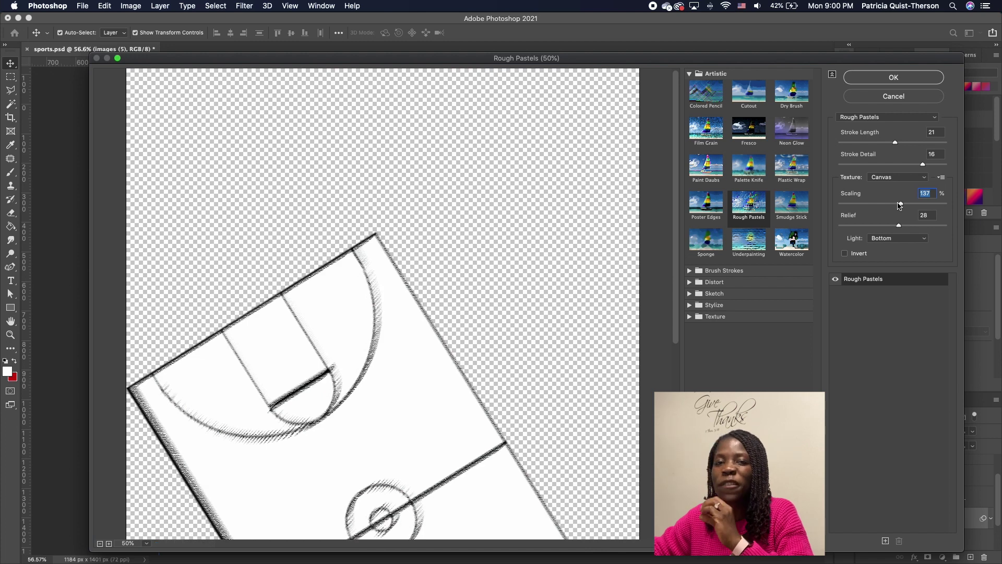
drag(901, 207, 907, 206)
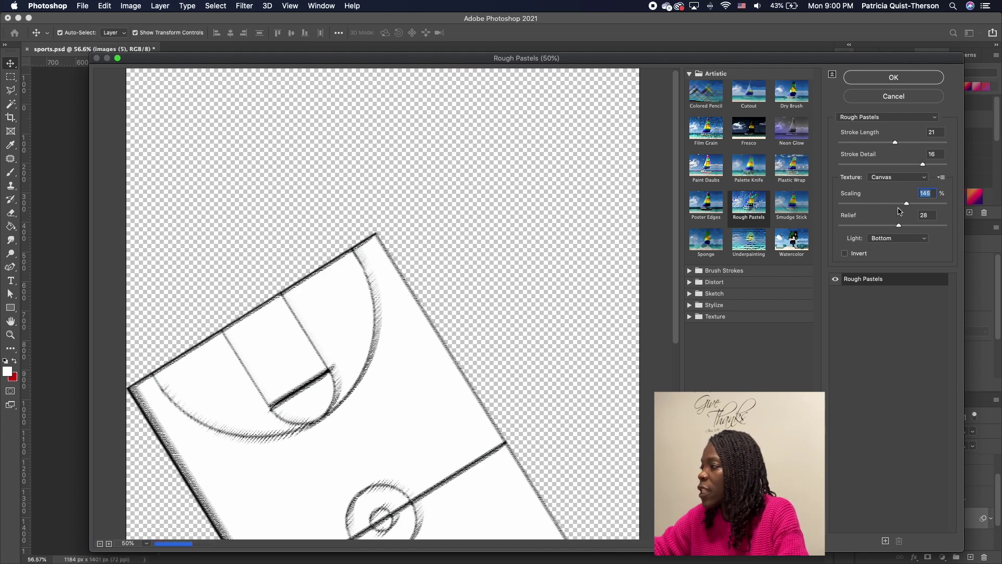
click(894, 77)
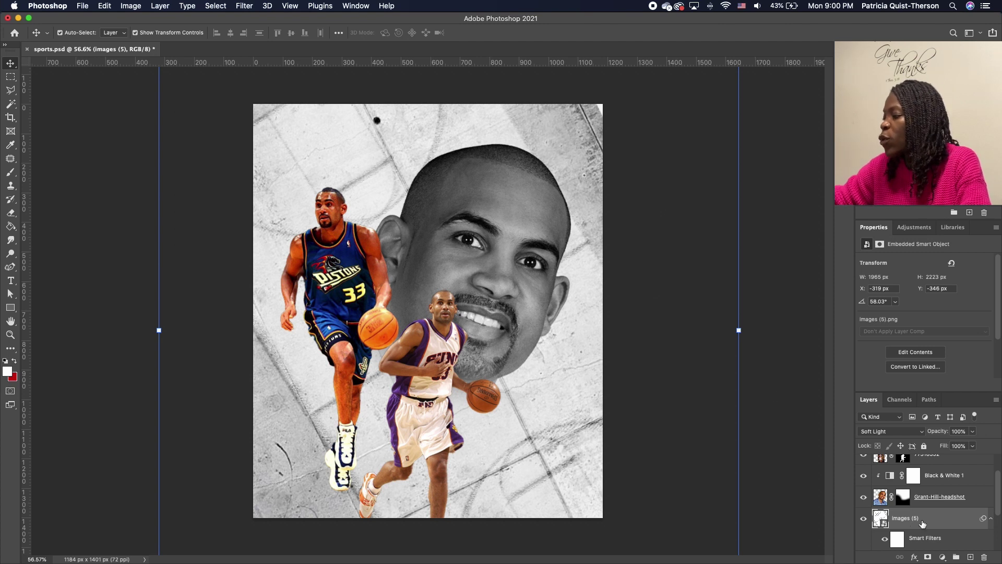
Add a layer mask to the court diagram and brush black on it to fade parts of the court.
click(928, 556)
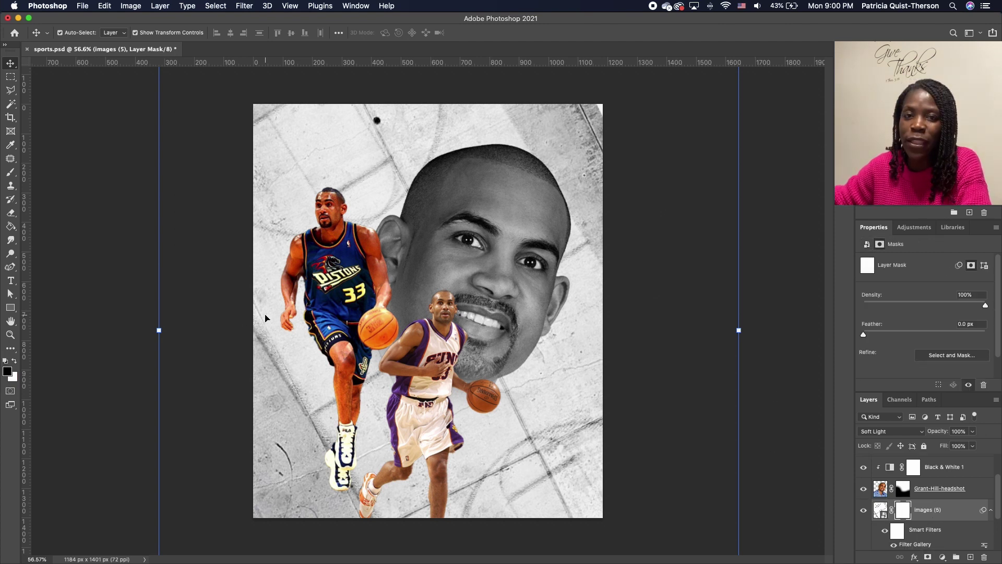
click(11, 173)
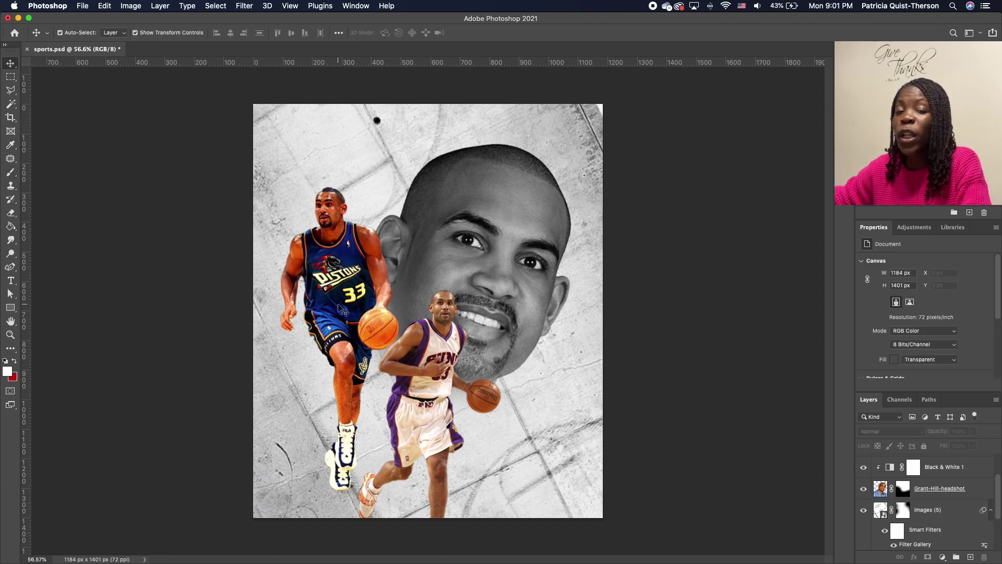
Add a Black & White adjustment layer clipped to the cut-out Pistons player.
click(351, 296)
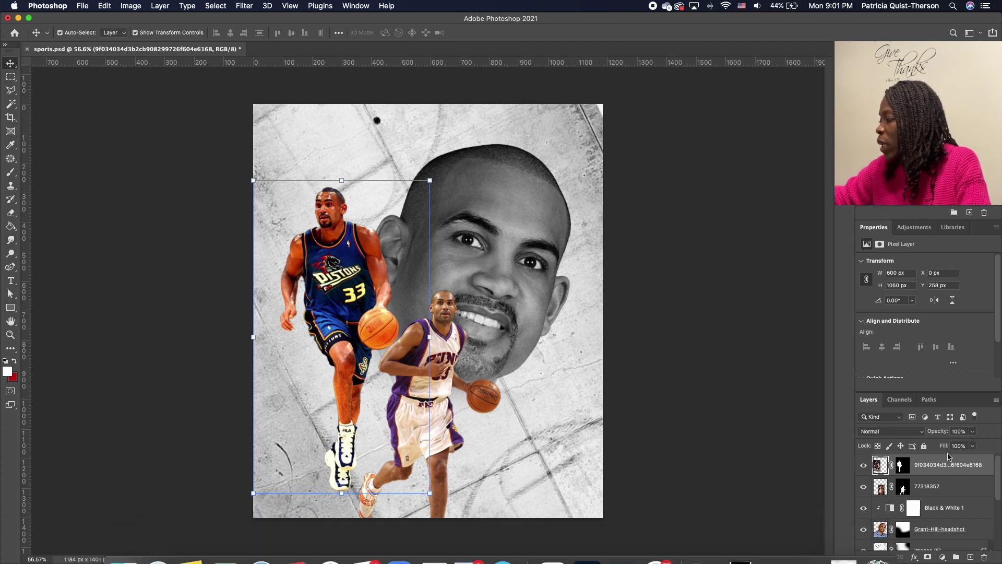
click(942, 557)
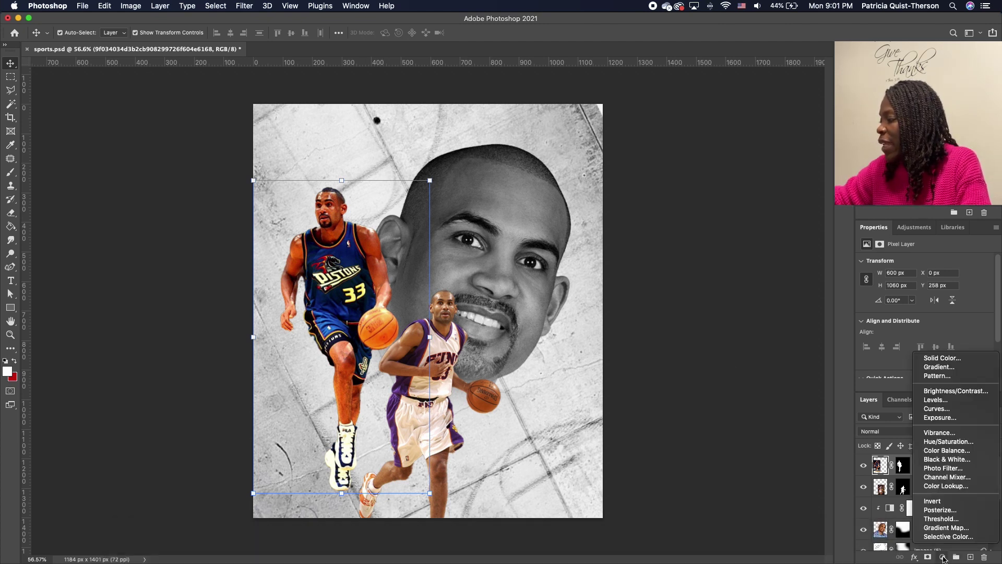
click(947, 460)
click(923, 385)
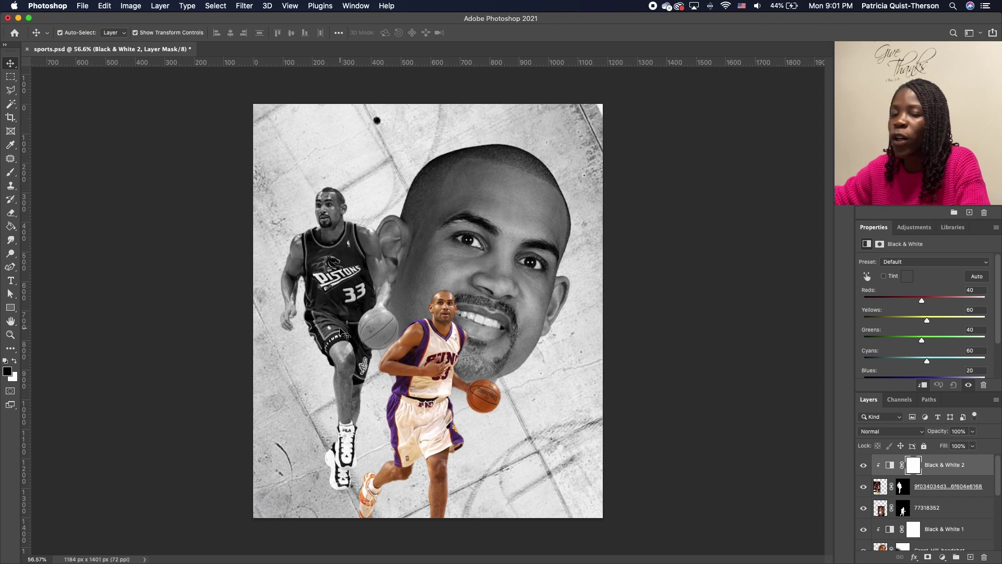
Paint black on the Black & White adjustment's mask with a smaller brush to restore colour to the Pistons player's uniform and basketball.
click(912, 467)
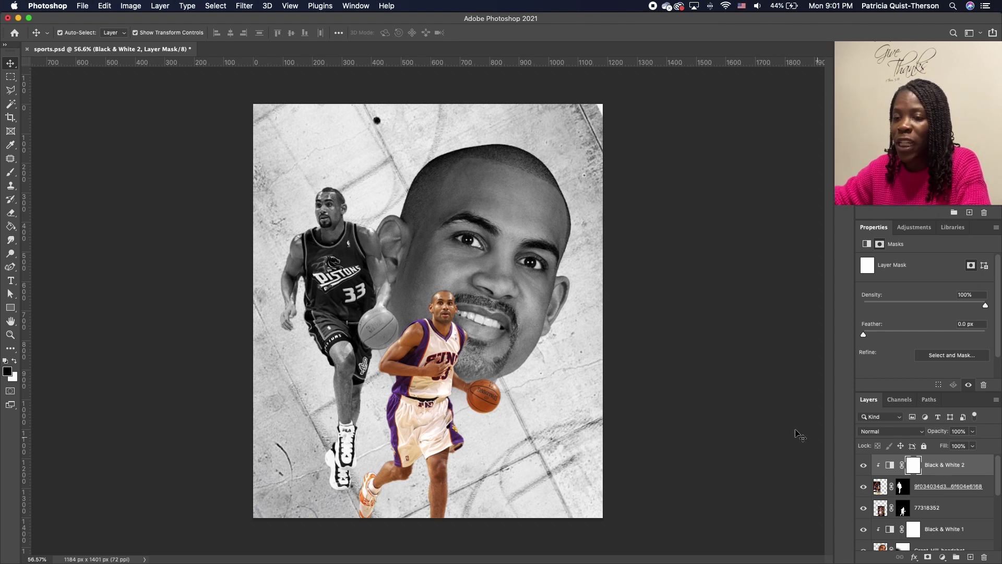
click(11, 171)
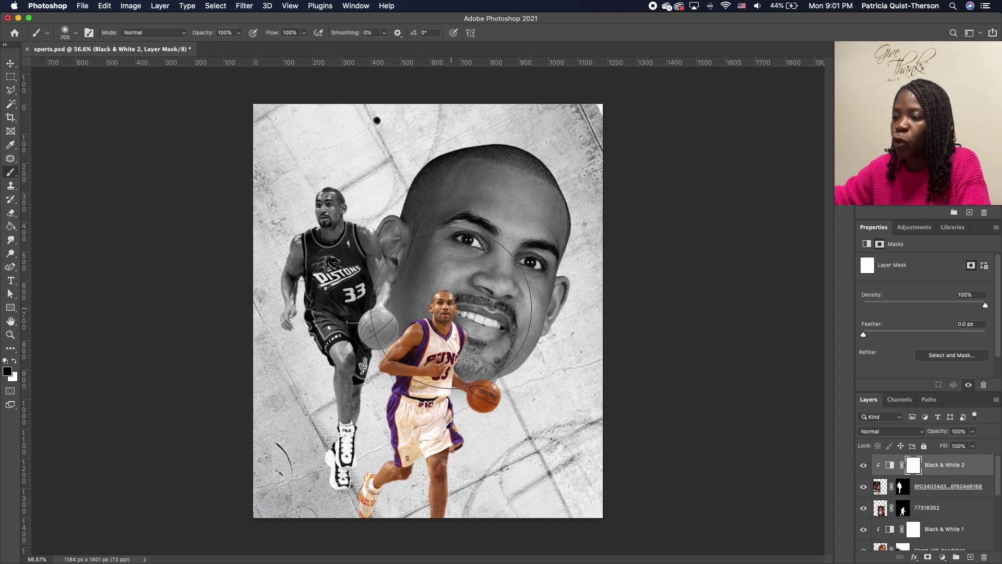
key(bracketleft)
key(bracketleft)
key(bracketleft)
key(bracketleft)
key(bracketleft)
key(bracketleft)
key(bracketleft)
key(bracketleft)
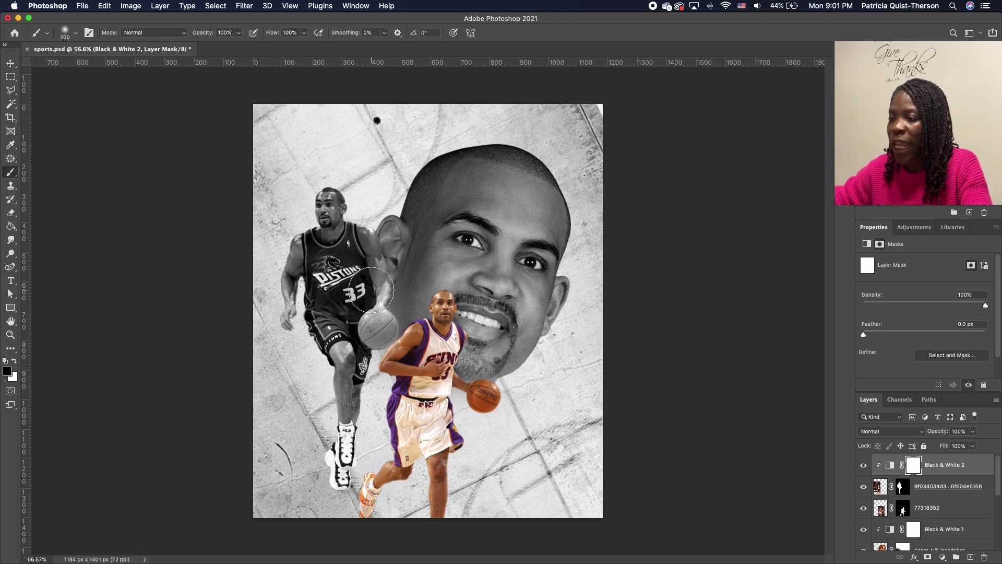
mouse_move(323, 265)
mouse_down()
mouse_move(349, 292)
mouse_move(340, 264)
mouse_move(334, 271)
mouse_move(318, 256)
mouse_move(329, 337)
mouse_move(361, 305)
mouse_move(383, 334)
mouse_move(376, 329)
mouse_move(359, 375)
mouse_up()
key(bracketleft)
key(bracketleft)
key(bracketleft)
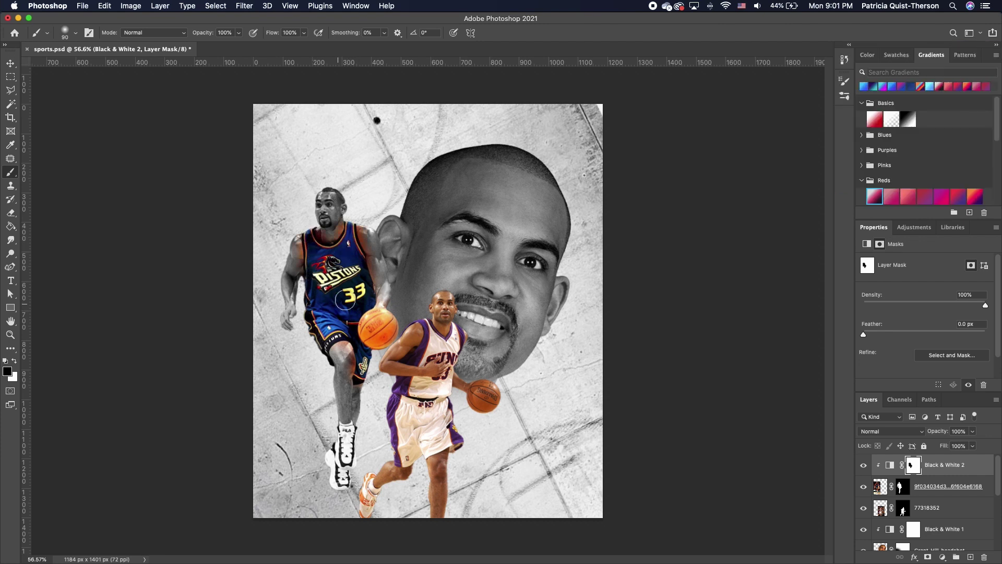
click(14, 360)
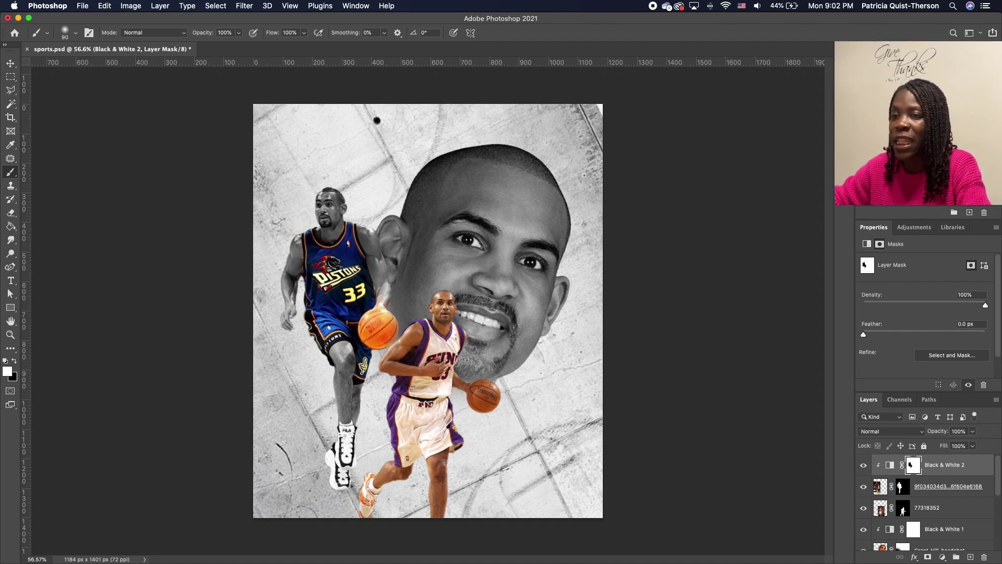
Add a Black & White adjustment layer clipped to the cut-out Suns player.
click(10, 63)
click(462, 366)
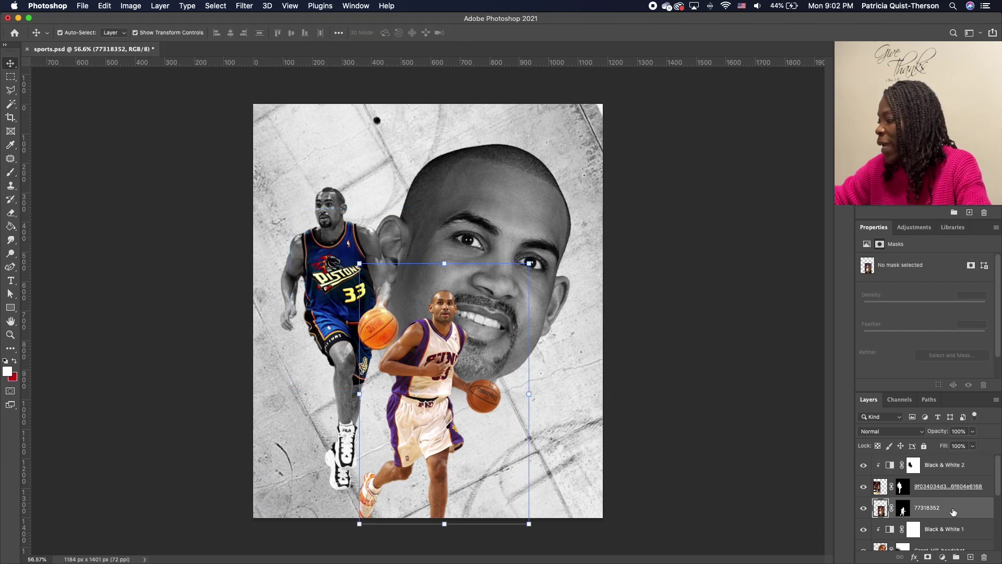
click(953, 511)
click(942, 557)
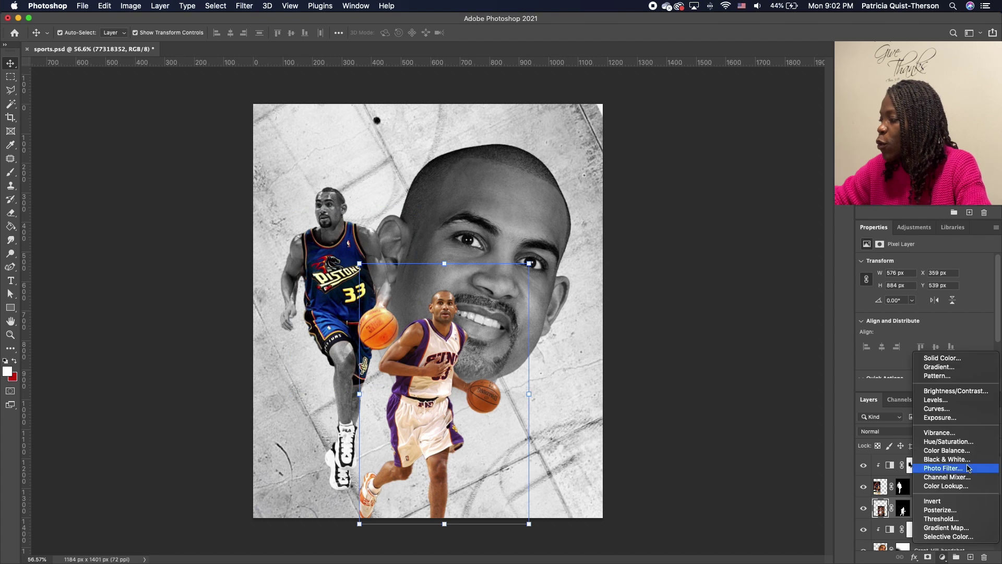
click(949, 466)
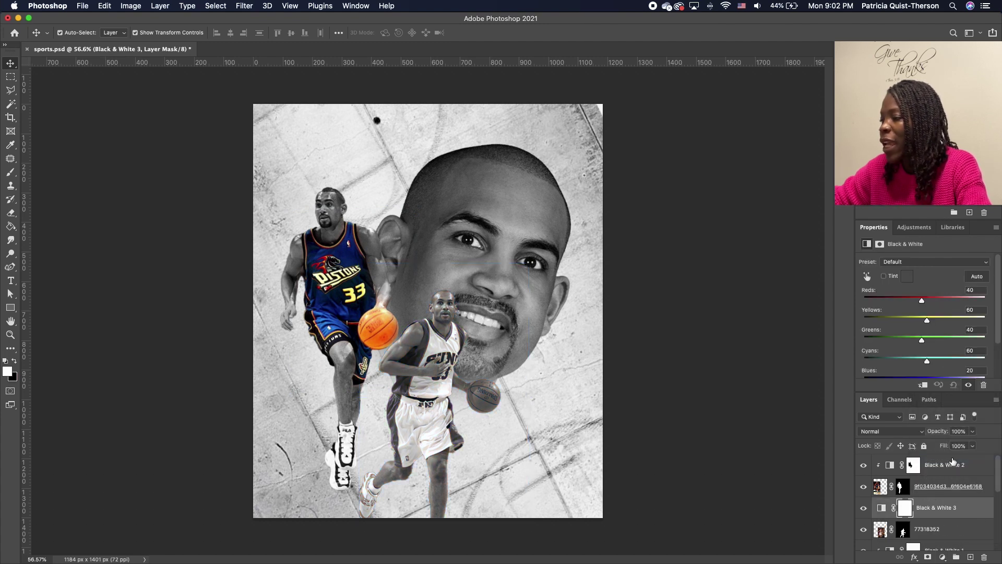
click(922, 385)
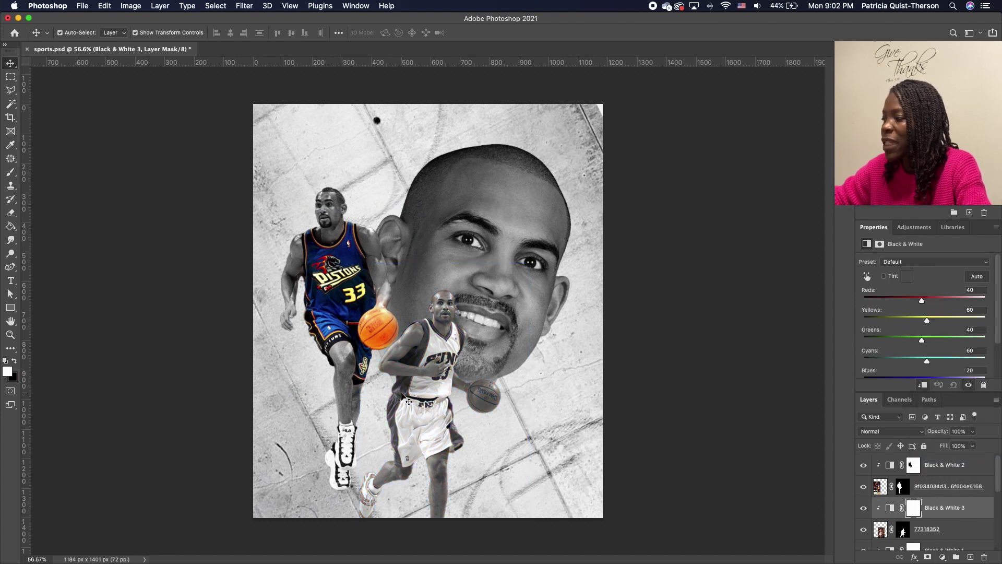
Paint black on the Suns player's Black & White adjustment mask to restore colour to the jersey and shorts.
click(913, 513)
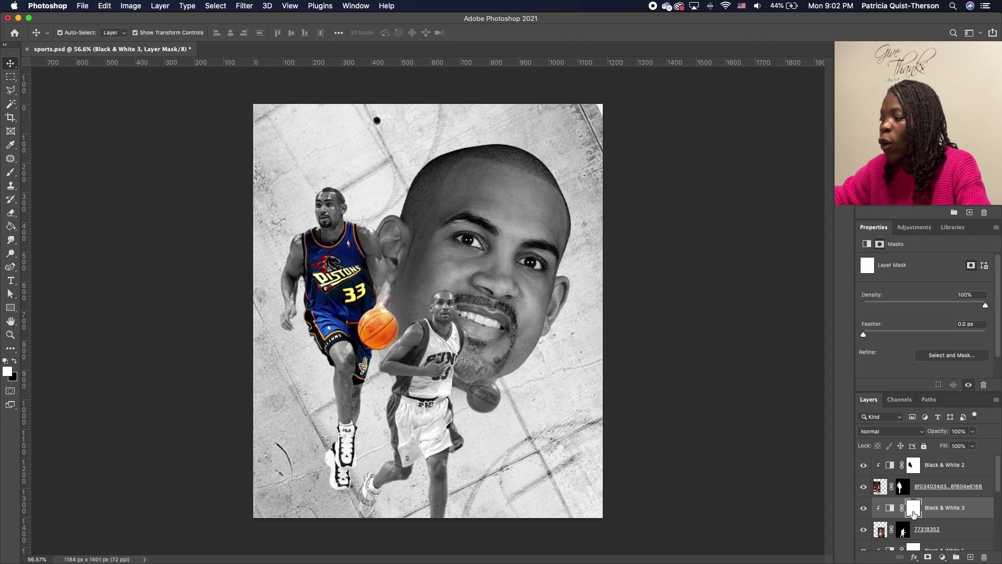
click(9, 175)
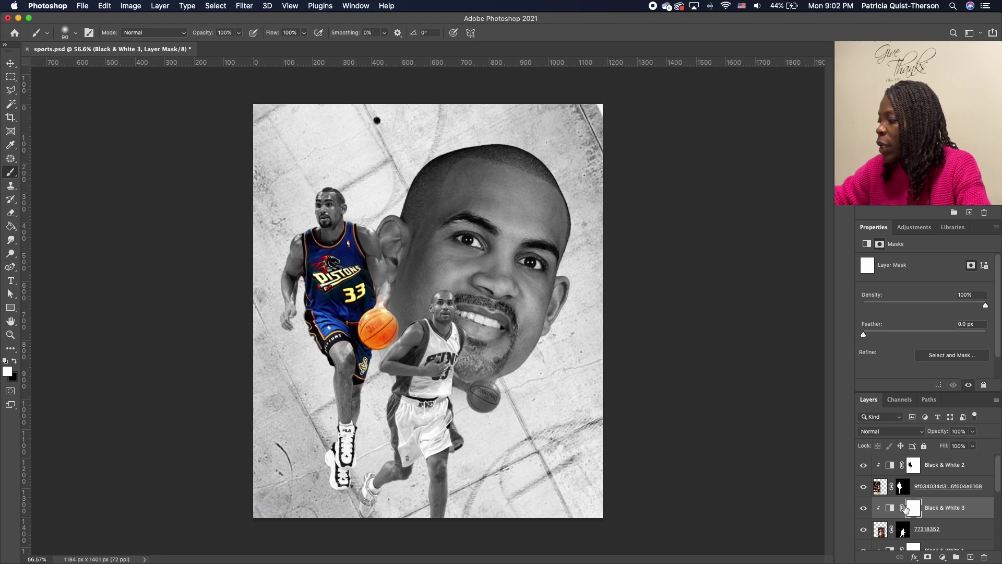
click(15, 362)
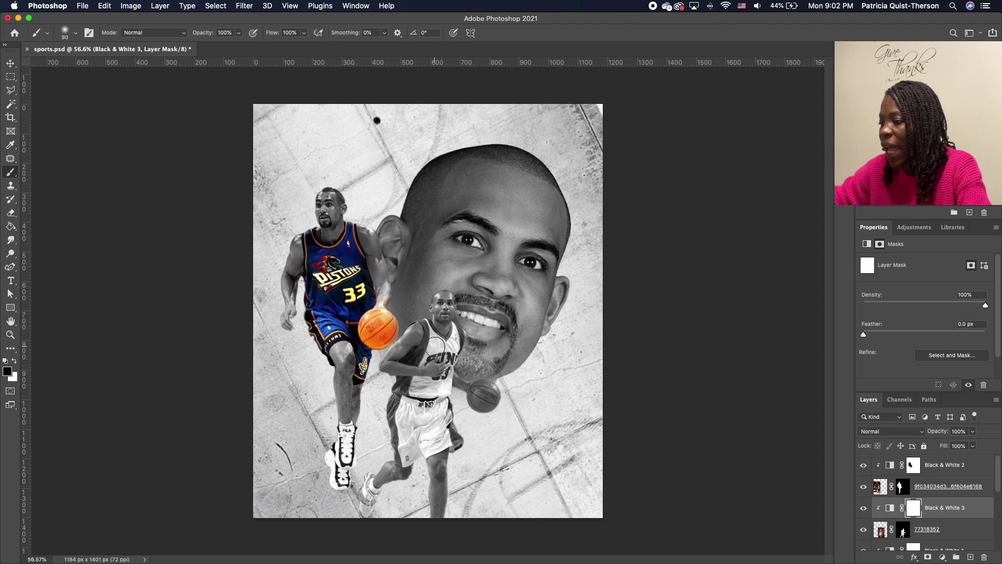
mouse_move(436, 346)
mouse_down()
mouse_move(453, 347)
mouse_move(449, 388)
mouse_move(419, 392)
mouse_move(408, 437)
mouse_move(399, 418)
mouse_move(403, 454)
mouse_move(418, 434)
mouse_move(413, 443)
mouse_move(452, 431)
mouse_move(423, 389)
mouse_move(404, 392)
mouse_move(404, 434)
mouse_move(446, 395)
mouse_move(450, 346)
mouse_move(416, 352)
mouse_move(451, 338)
mouse_move(453, 381)
mouse_move(439, 395)
mouse_up()
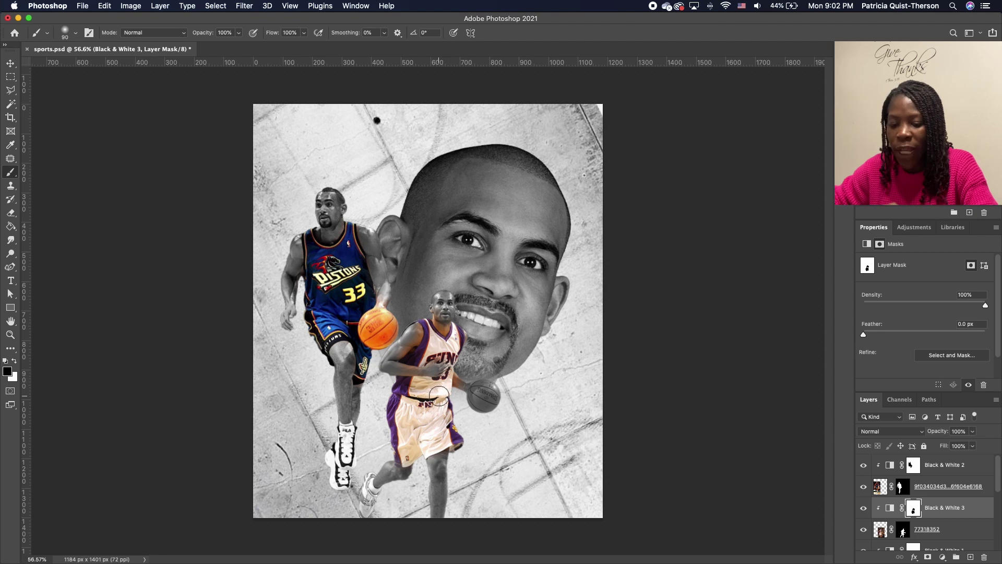
With the brush reduced to 50, paint the Suns player's skin back to grey in white and restore the basketball's colour in black.
key(bracketleft)
key(bracketleft)
key(bracketleft)
key(bracketleft)
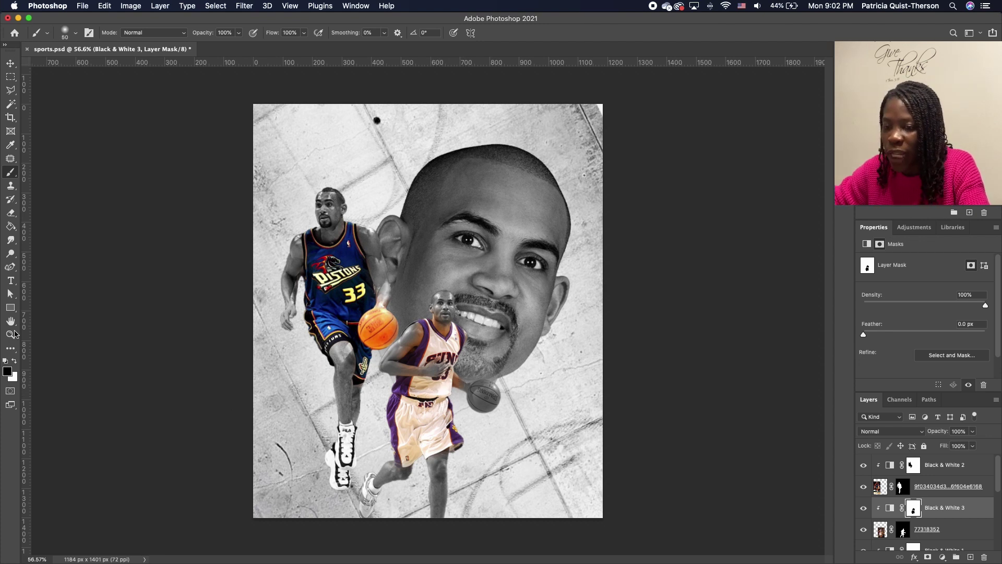
click(14, 360)
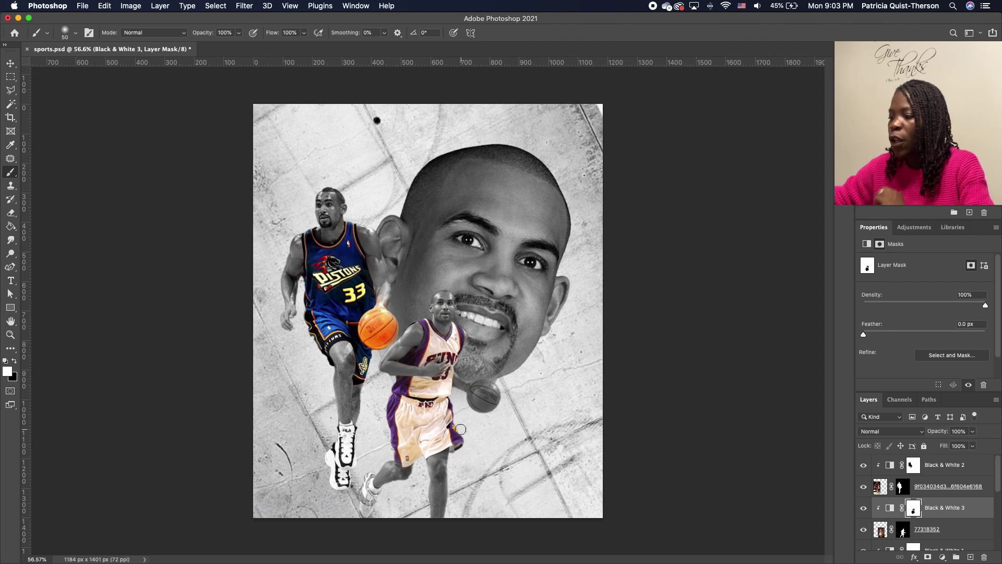
click(14, 360)
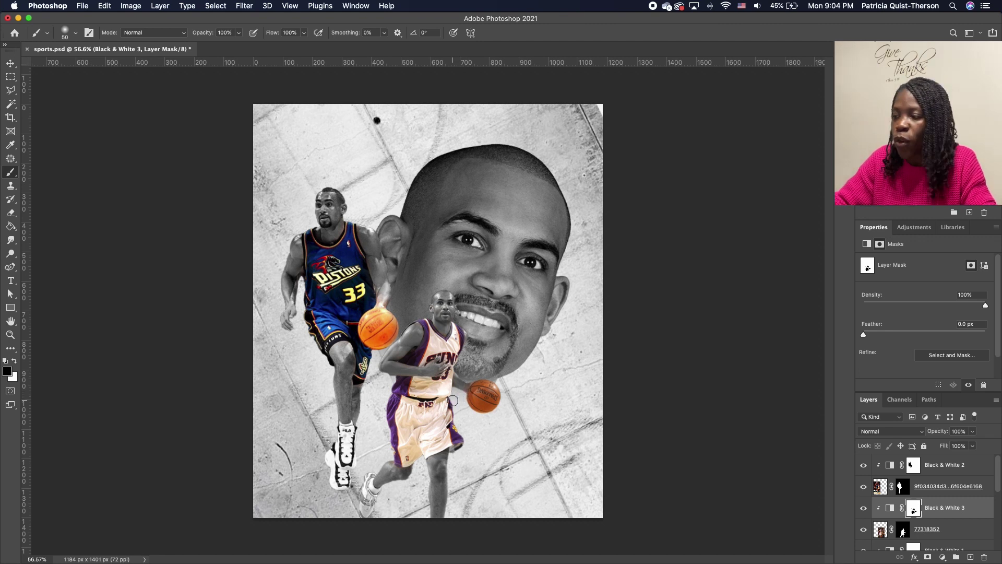
Draw a horizontal rectangle of about 1732 × 241 px across the middle of the poster, extending past its right edge.
scroll(452, 400, up, 1)
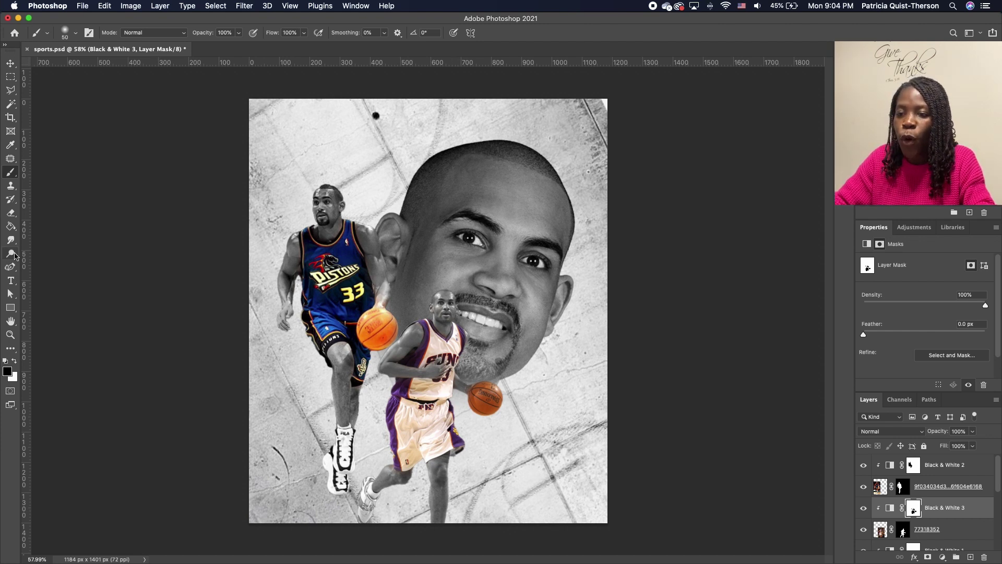
click(10, 308)
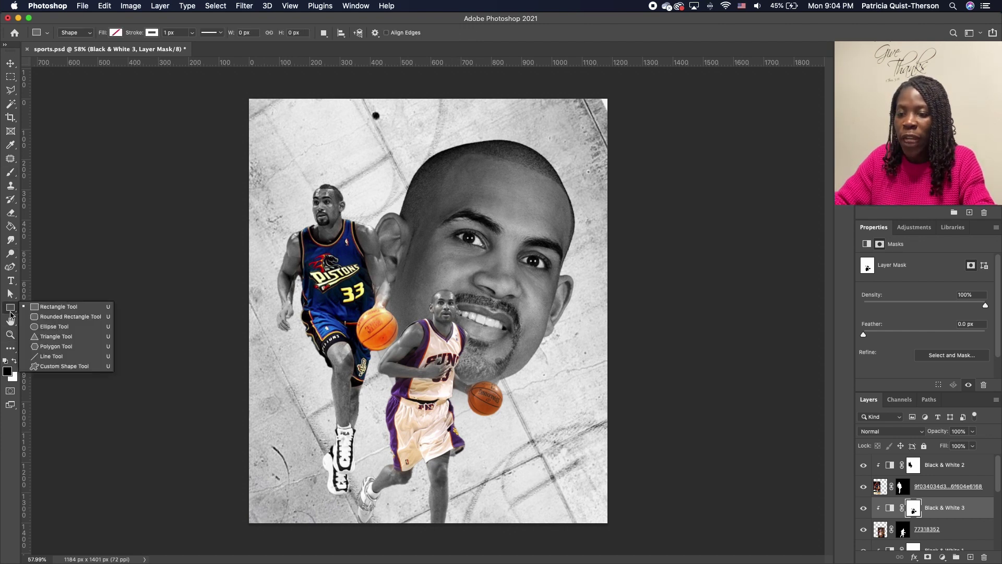
click(53, 309)
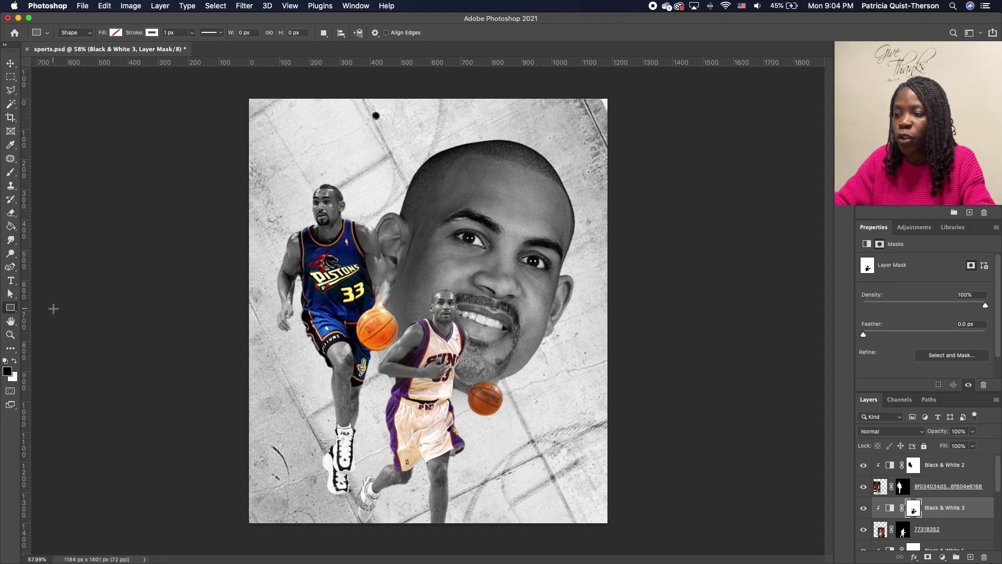
drag(238, 246, 762, 318)
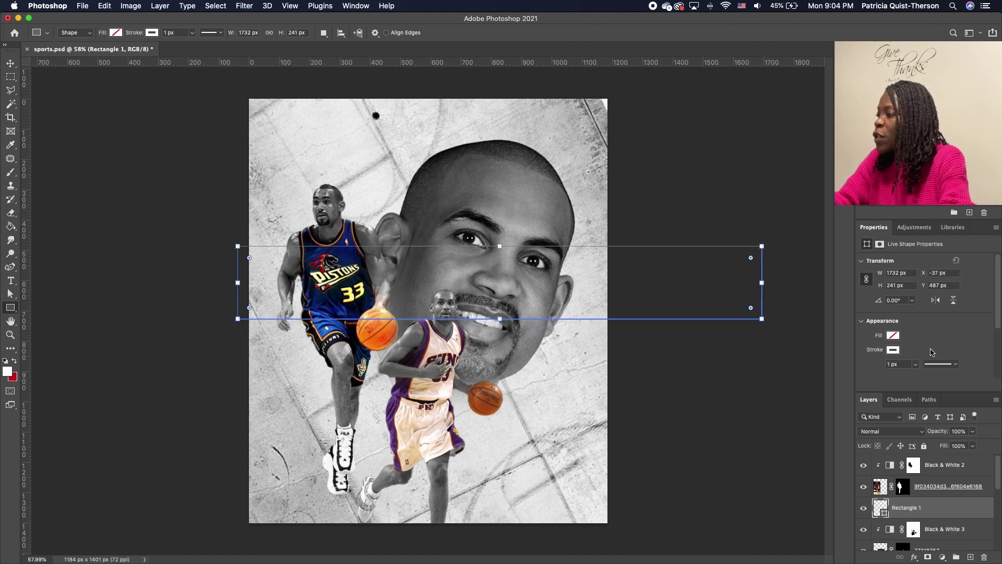
Fill the rectangle with a linear light-to-dark blue gradient preset and remove its stroke.
click(893, 336)
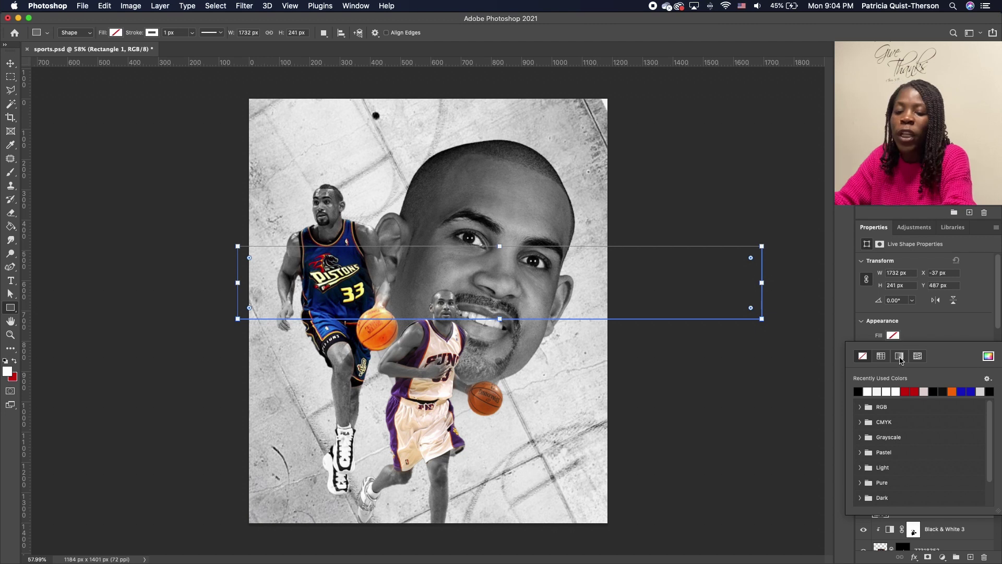
click(899, 357)
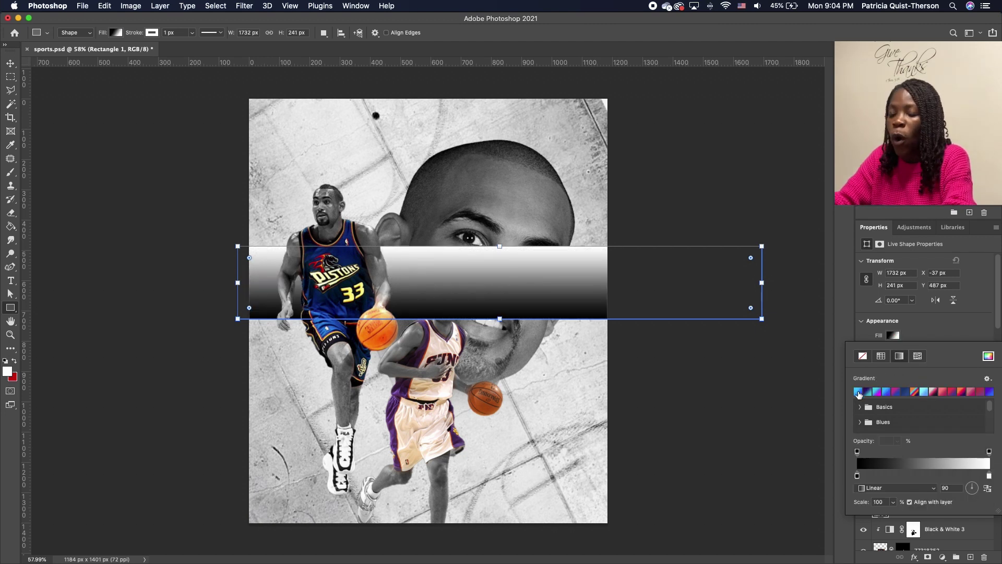
click(859, 393)
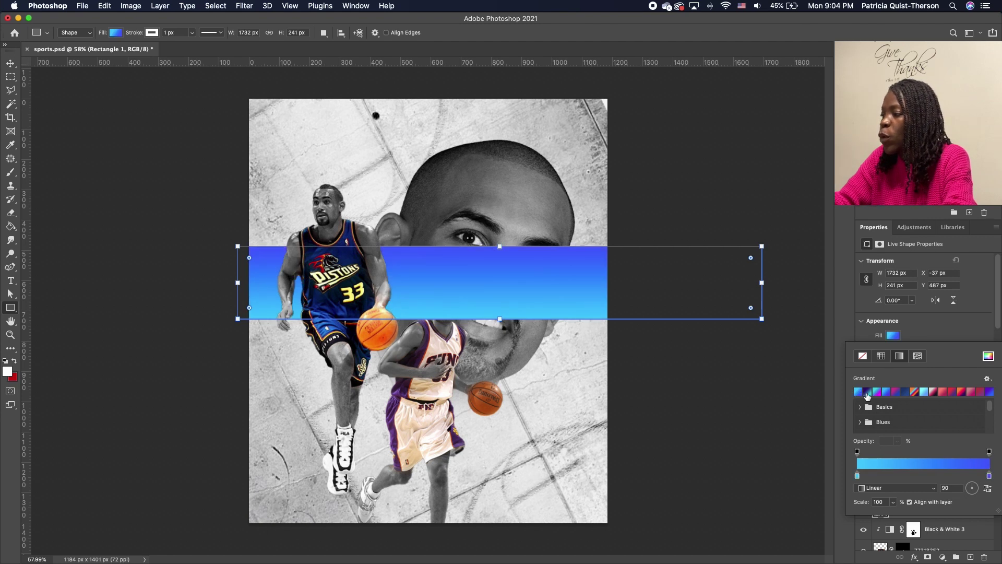
click(922, 323)
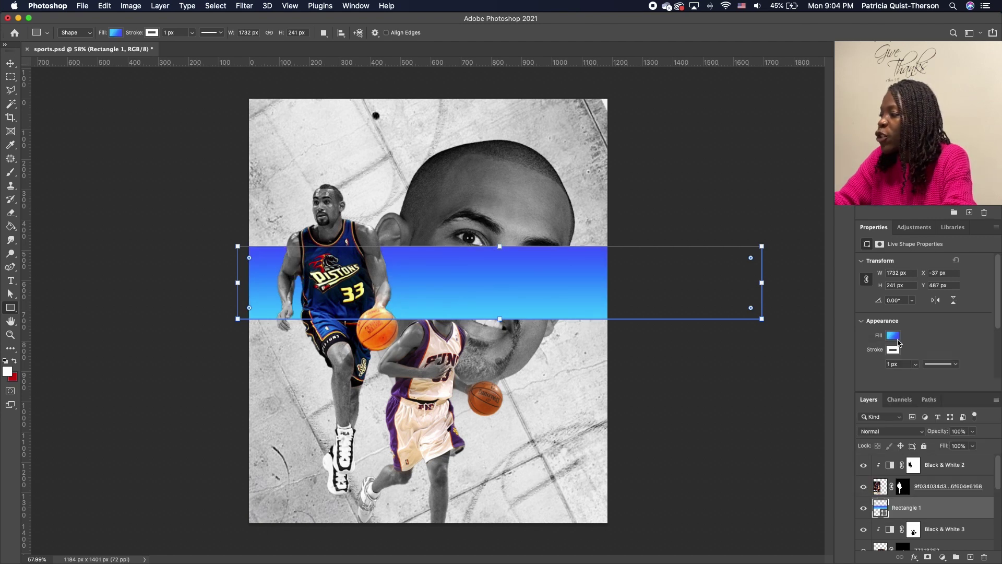
click(892, 351)
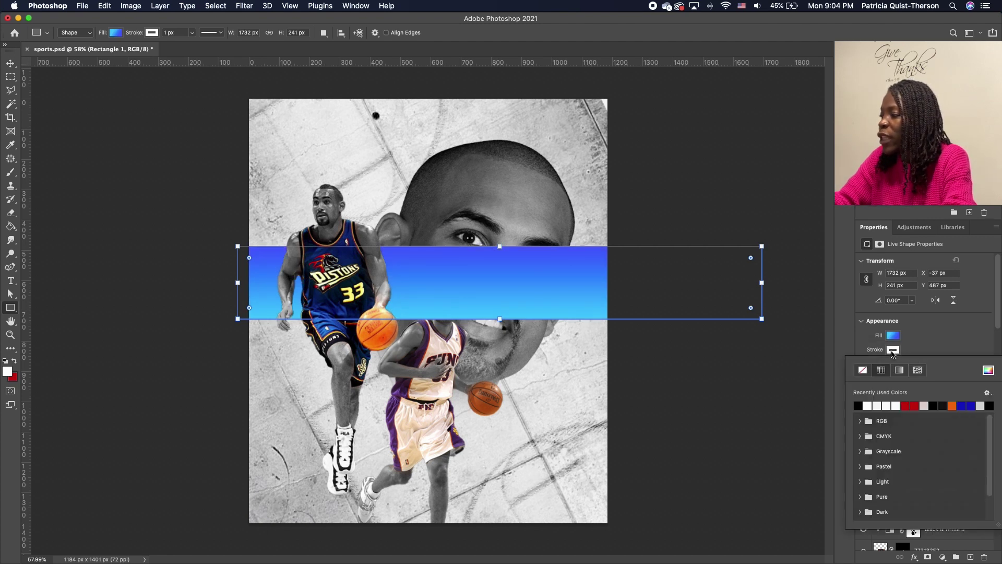
click(862, 371)
click(932, 341)
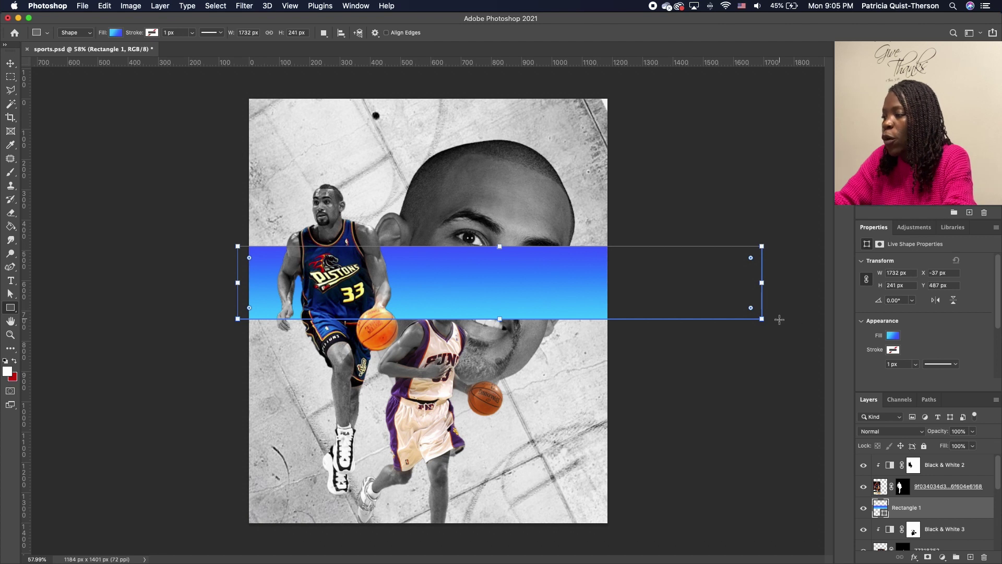
Rotate the blue rectangle to about -64° and move it to the poster's lower-right corner.
drag(768, 328, 690, 102)
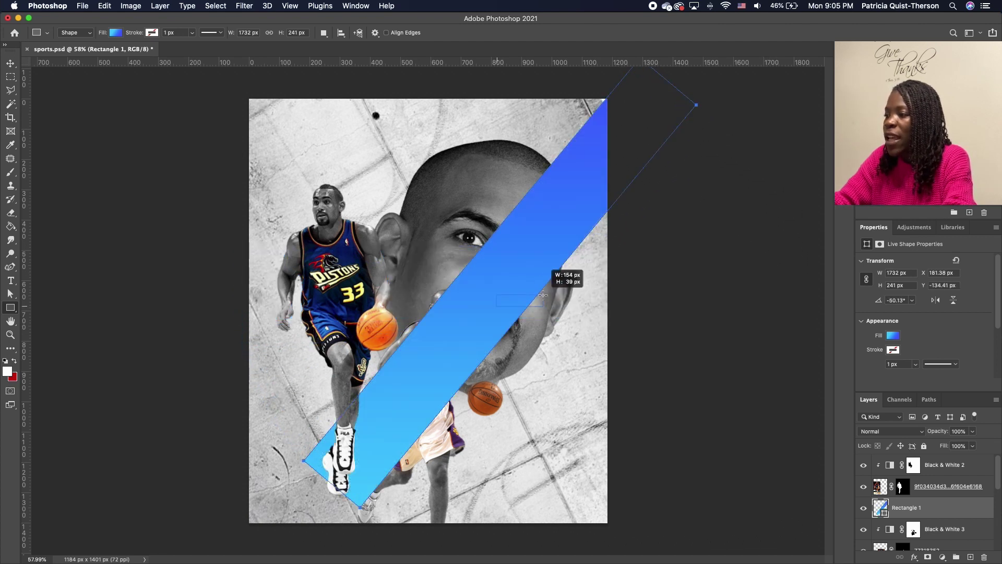
drag(704, 104, 648, 83)
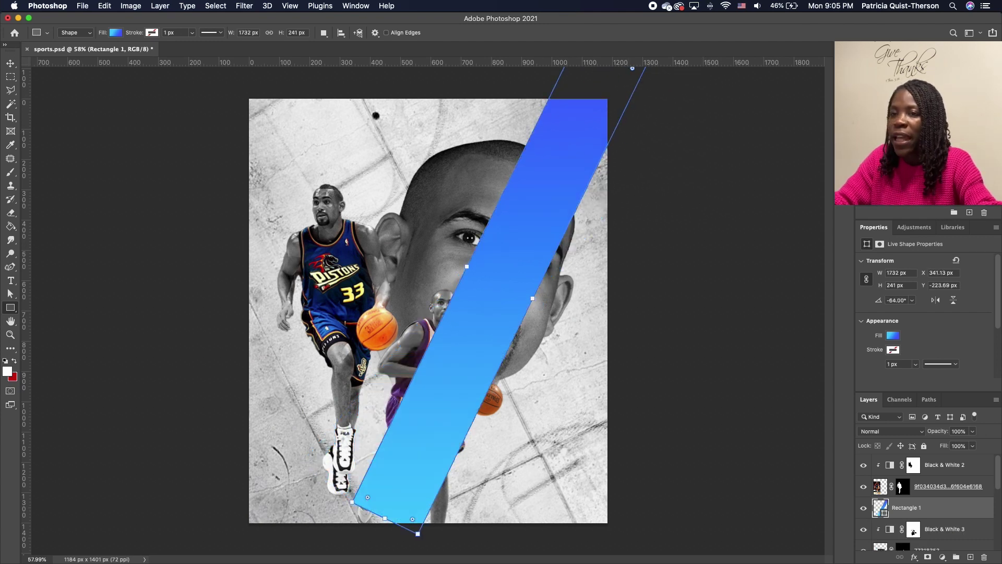
click(10, 66)
drag(472, 351, 565, 401)
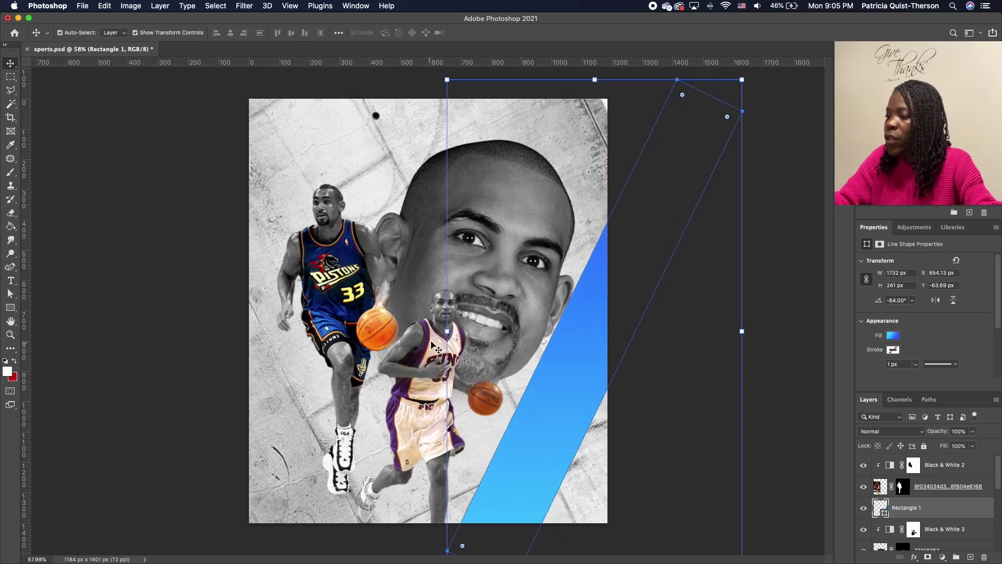
Stretch the blue band to about 141% width and 96% height, and shift it back toward the poster's lower-right corner.
drag(741, 79, 729, 100)
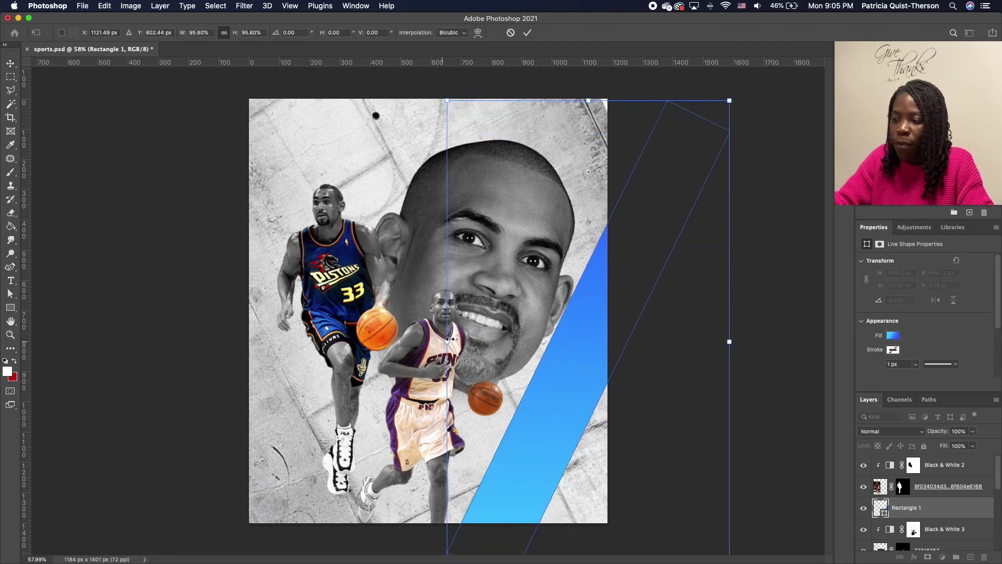
drag(447, 343, 313, 341)
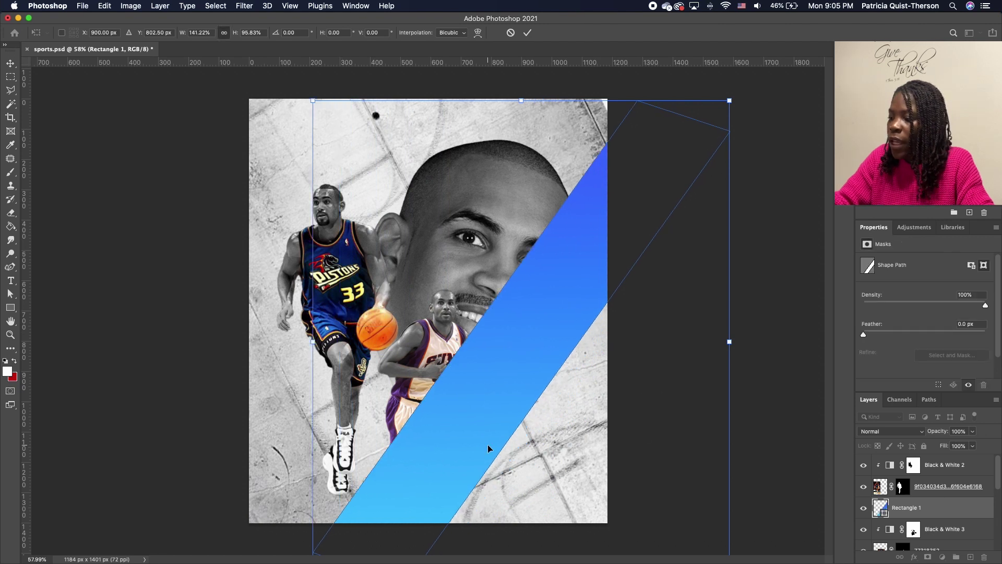
drag(488, 447, 582, 444)
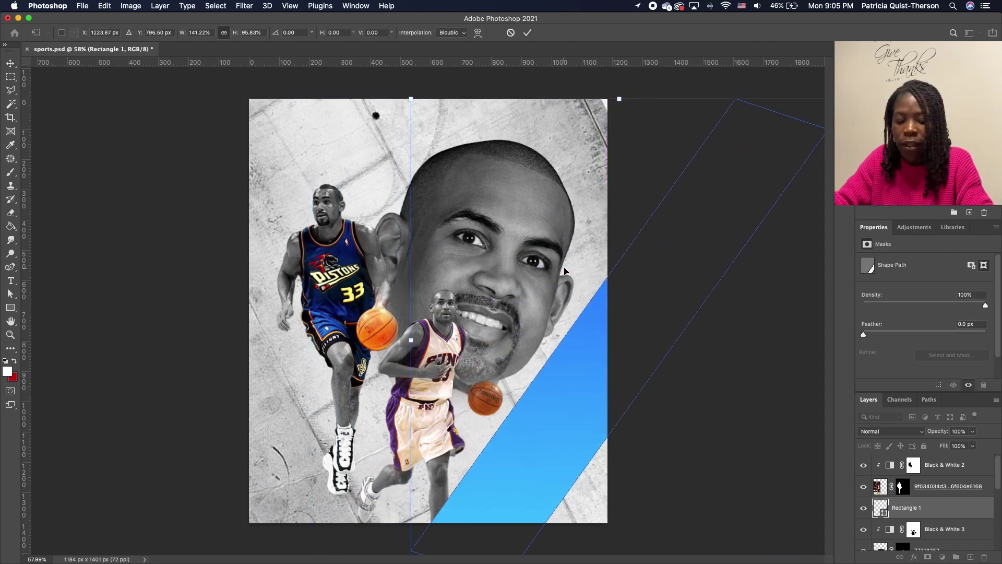
Rotate the blue band by about -7.75°, enlarge it to about 166.5% width and 113% height, and apply the transform.
scroll(563, 271, down, 2)
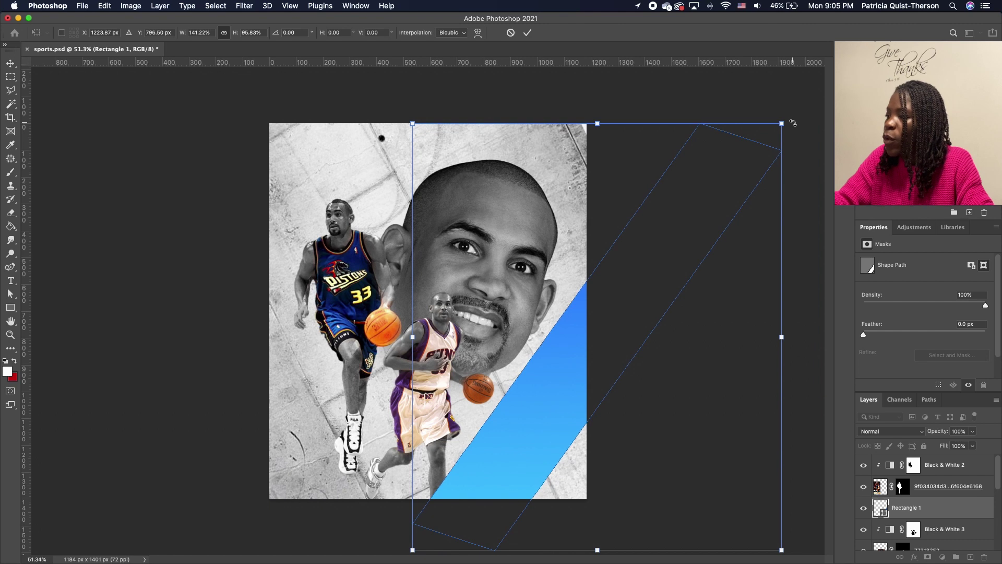
drag(792, 122, 771, 94)
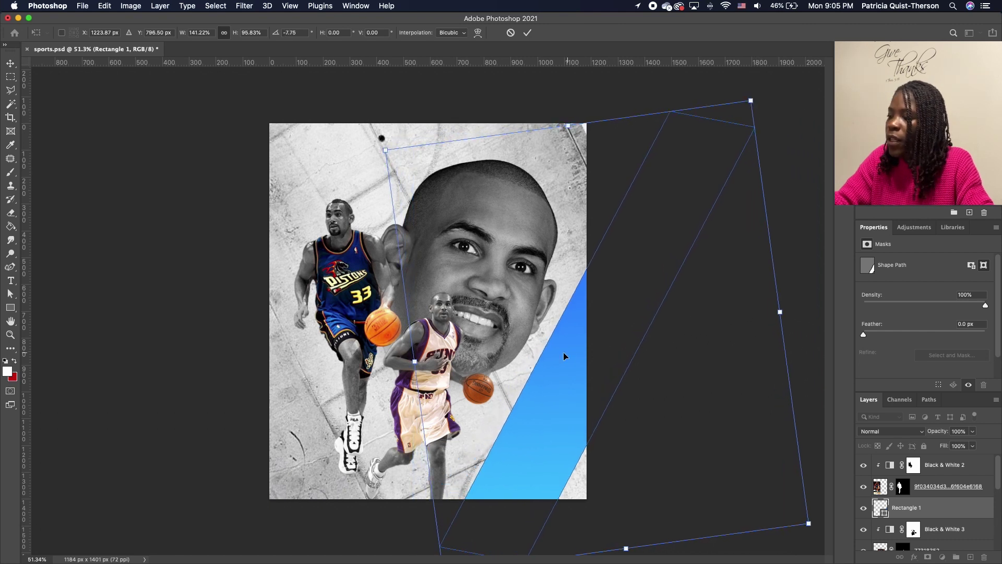
drag(563, 357, 558, 349)
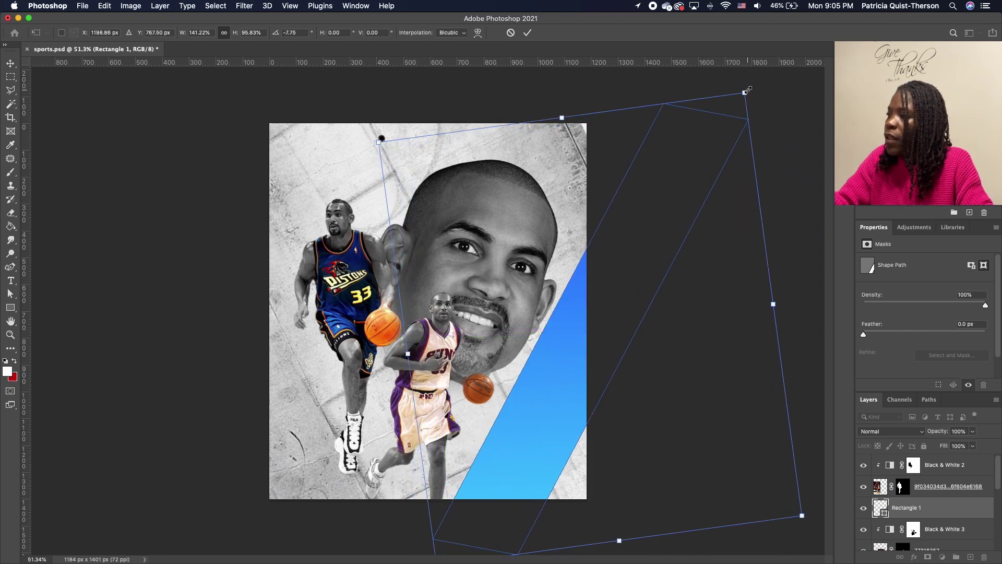
drag(746, 91, 846, 35)
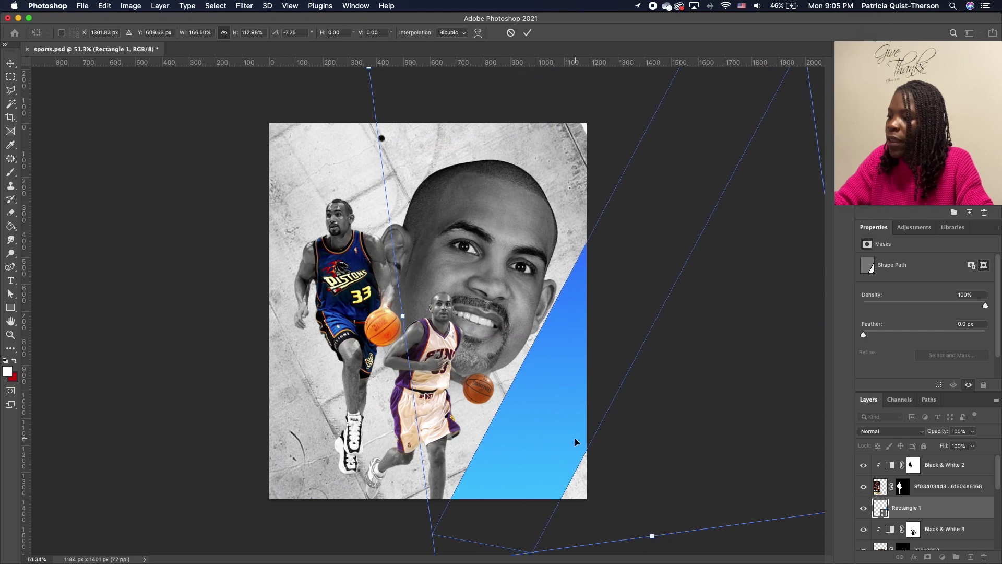
key(Return)
click(634, 466)
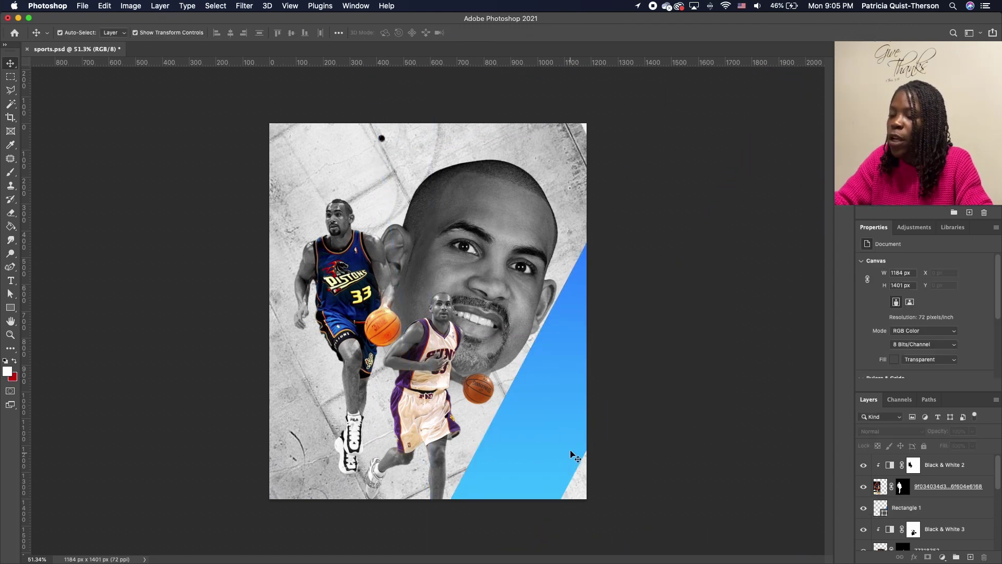
Duplicate the blue band and place the copy parallel to it, diagonally behind the Pistons player.
scroll(535, 425, up, 3)
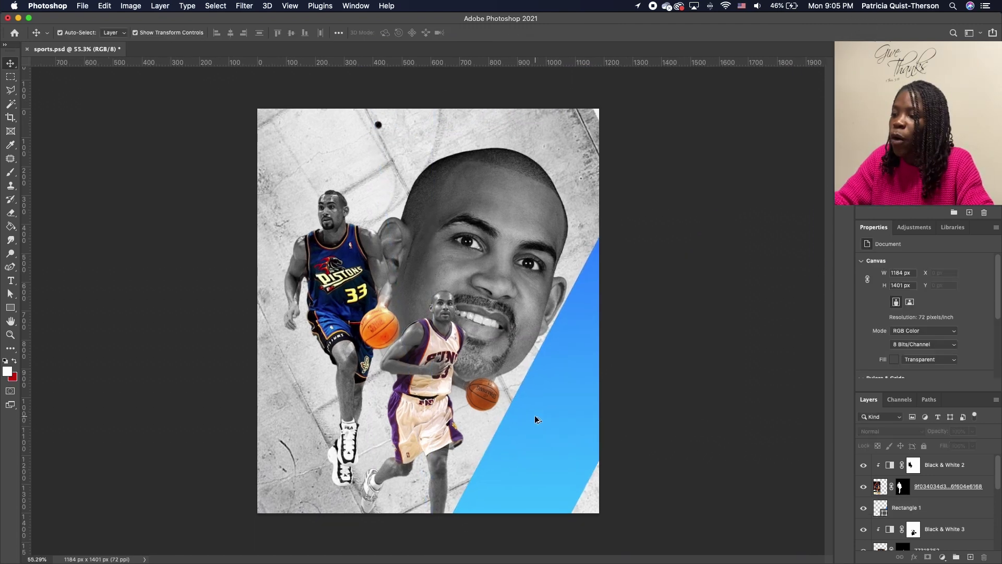
click(544, 415)
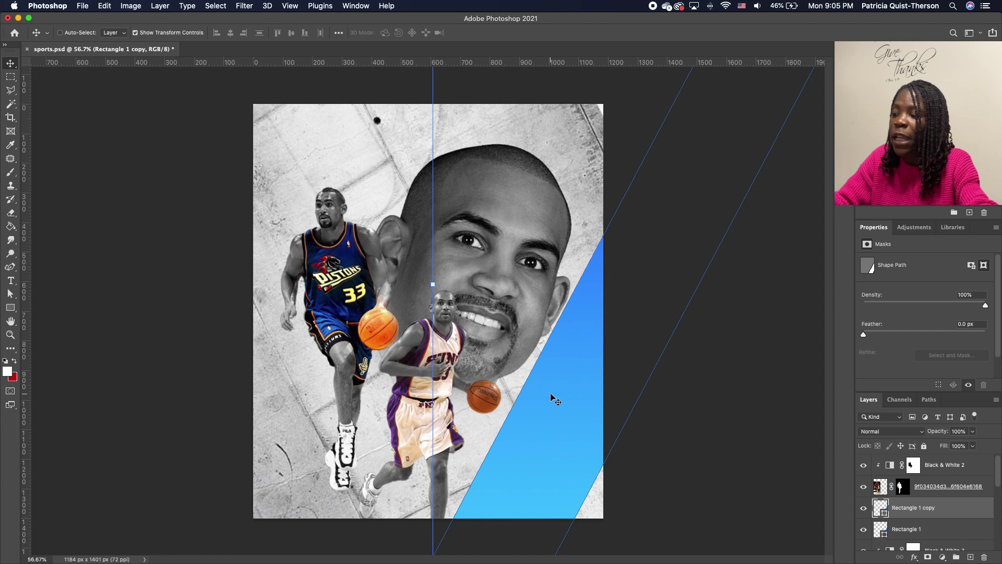
alt+drag(544, 420, 331, 389)
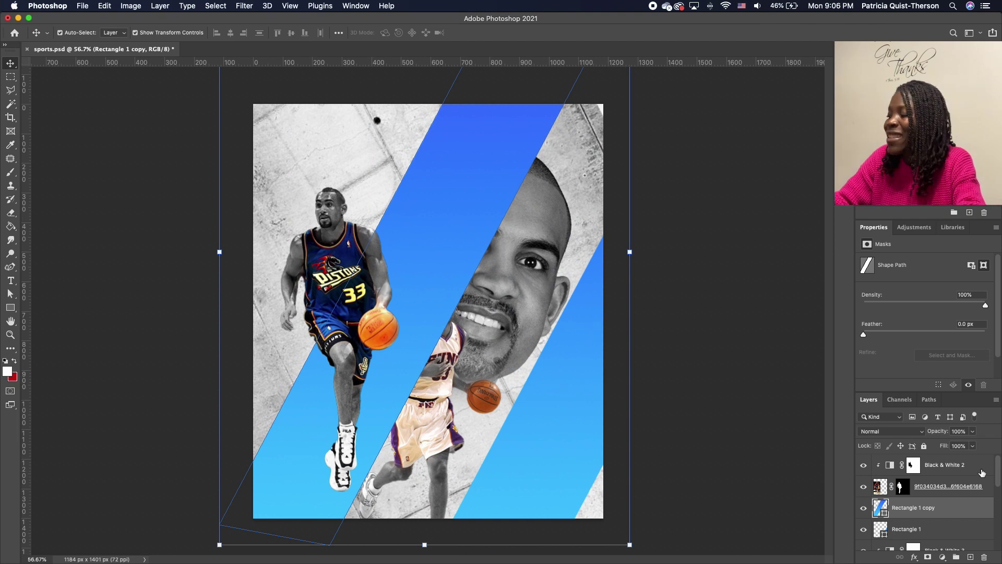
Move the copied blue band's layer beneath the headshot layer, directly above the concrete background.
scroll(948, 508, down, 2)
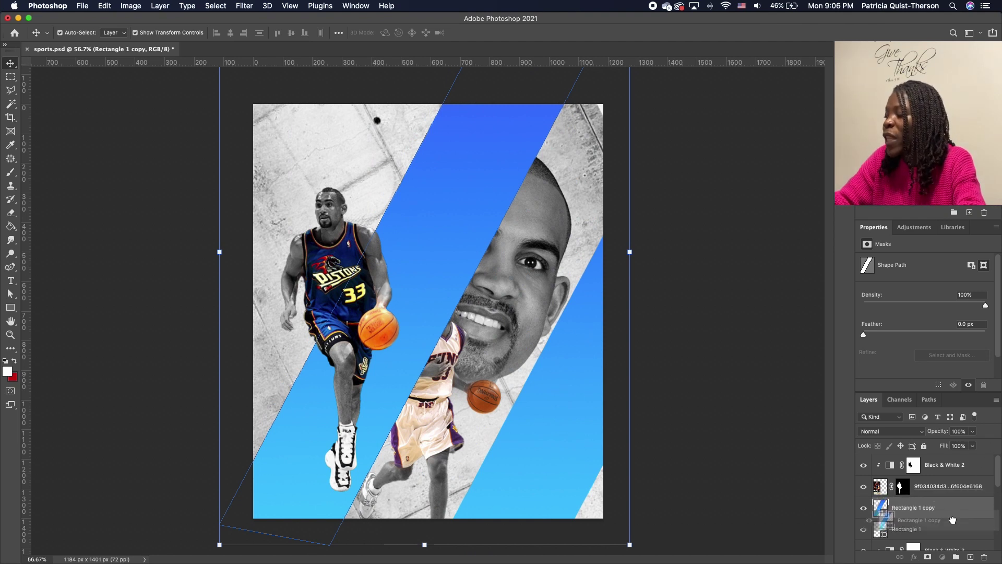
scroll(934, 501, up, 2)
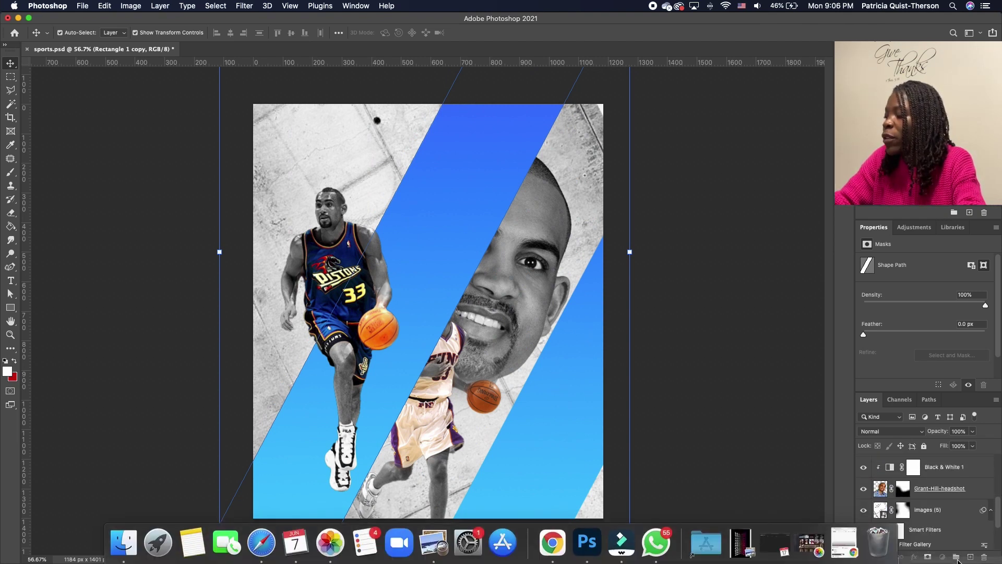
drag(929, 539, 940, 514)
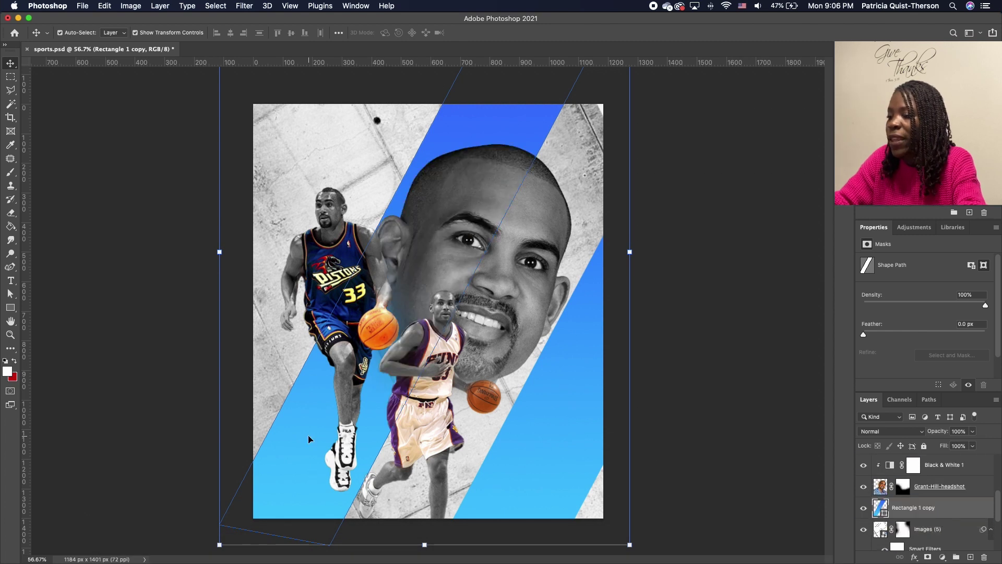
drag(308, 439, 267, 453)
key(super+z)
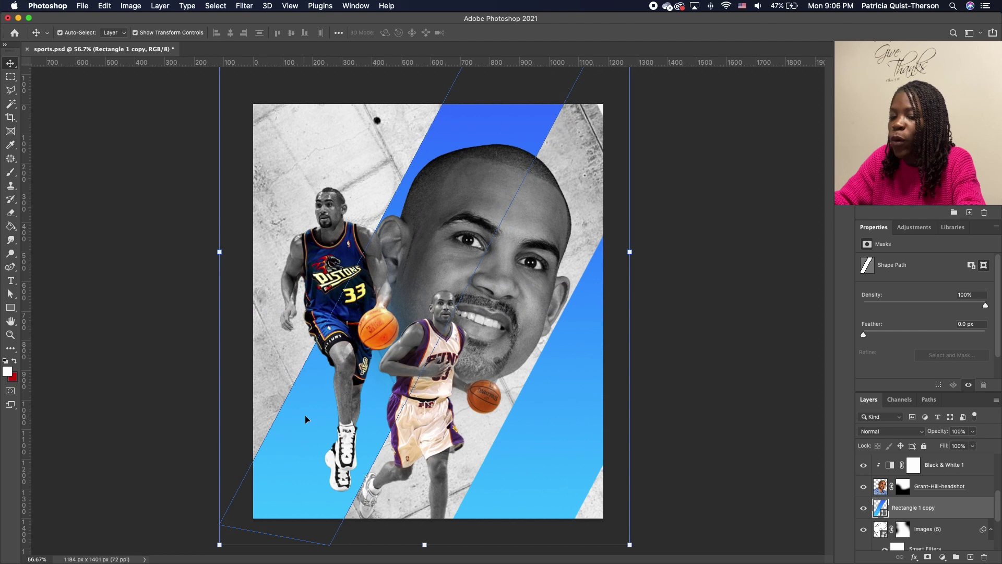
drag(306, 419, 230, 548)
key(super+z)
Move the copied blue band down behind the players' legs, narrow it to about 76% width, and rotate it parallel to the other band.
drag(313, 418, 379, 418)
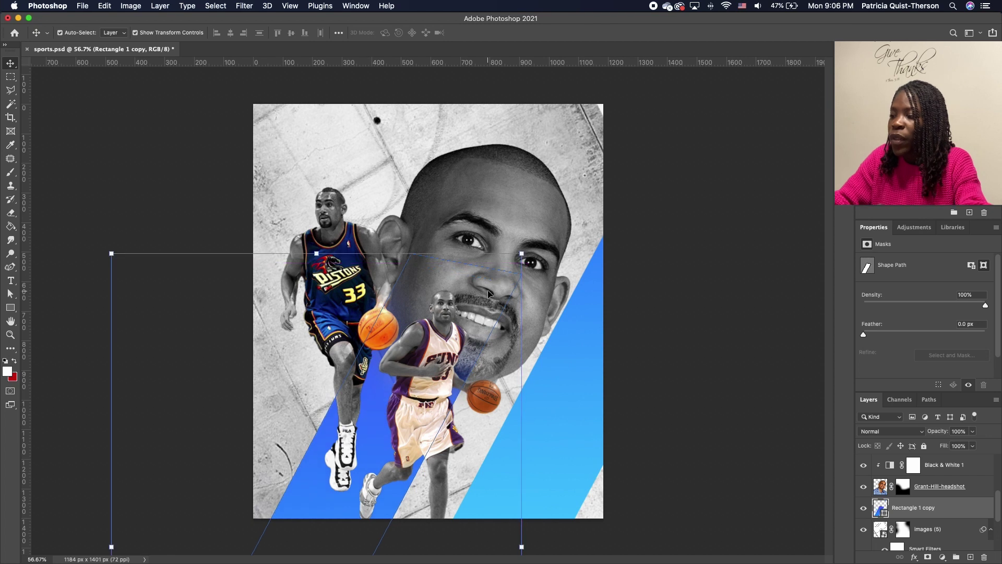
click(522, 547)
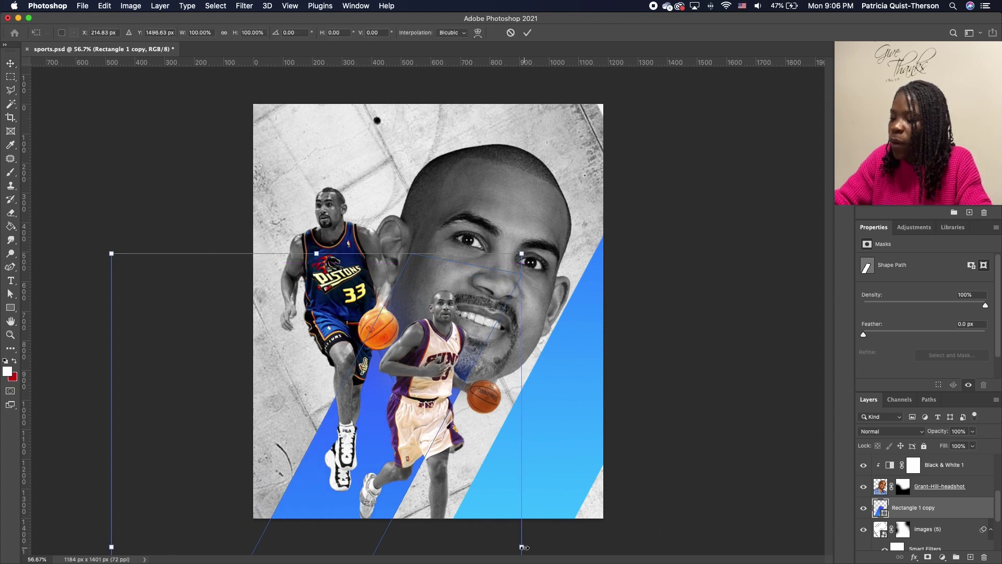
drag(524, 547, 422, 546)
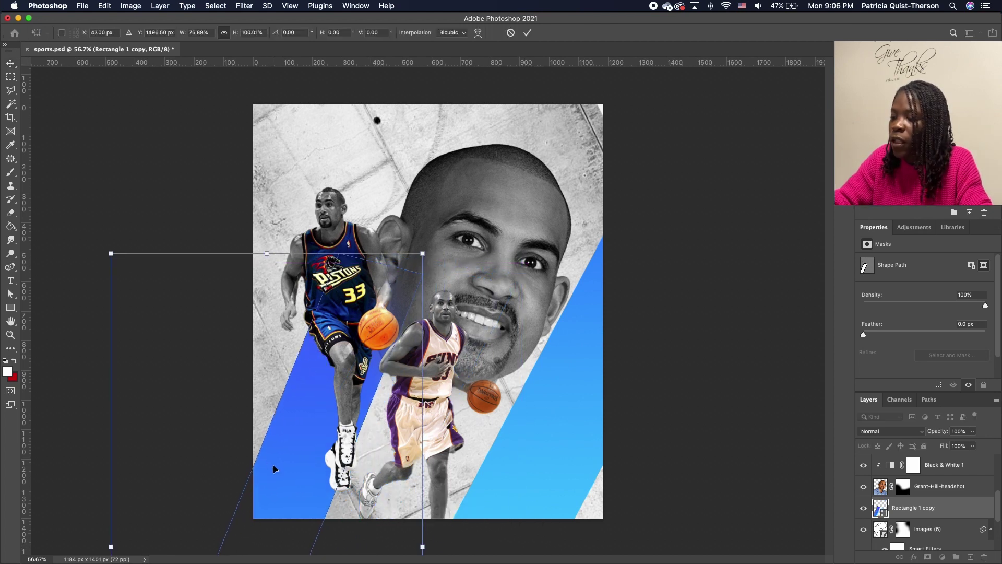
drag(274, 468, 331, 459)
drag(313, 513, 304, 510)
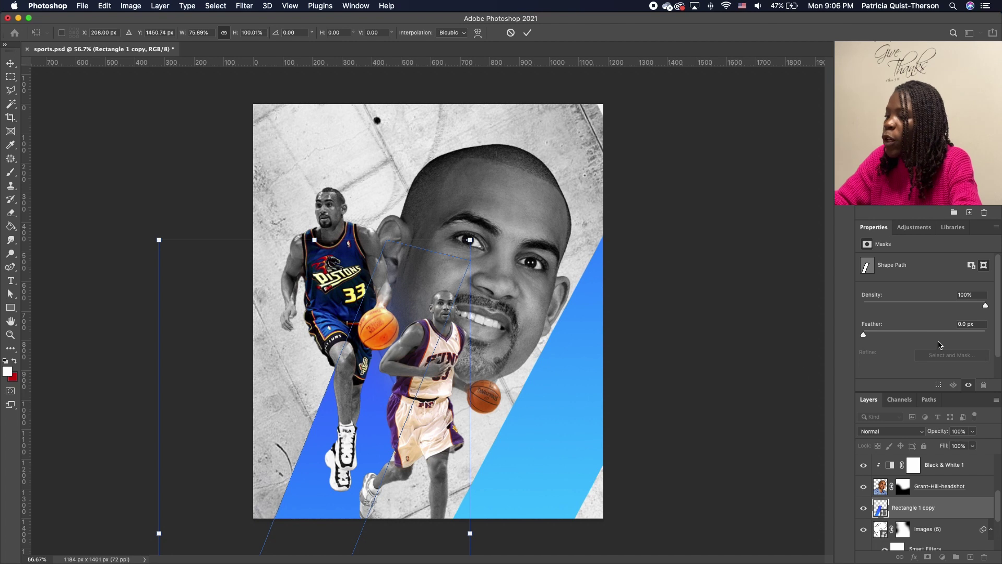
drag(485, 238, 503, 269)
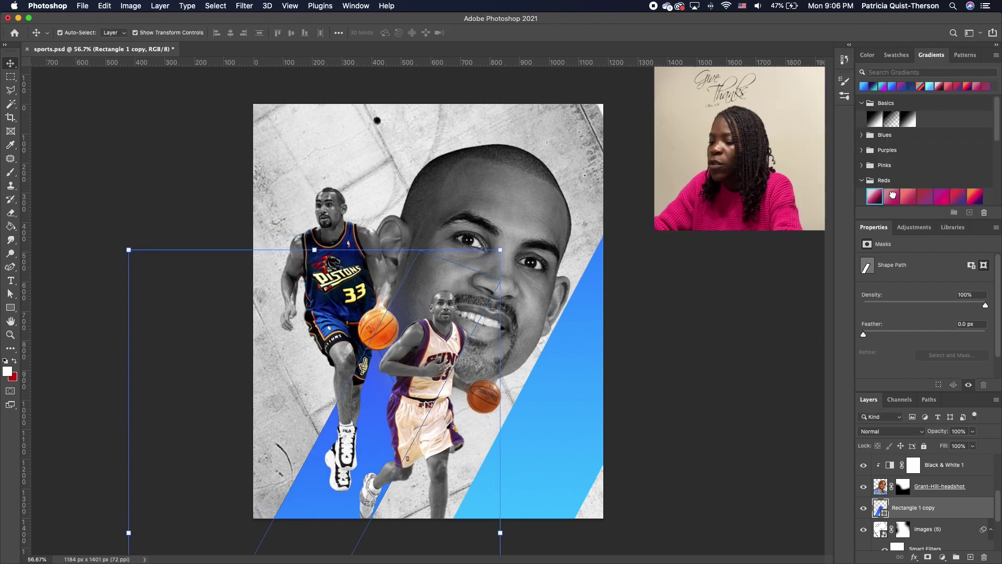
Recolour the copied band with the third gradient preset of the Reds group and shift it slightly toward the poster's lower-left corner.
drag(892, 196, 393, 367)
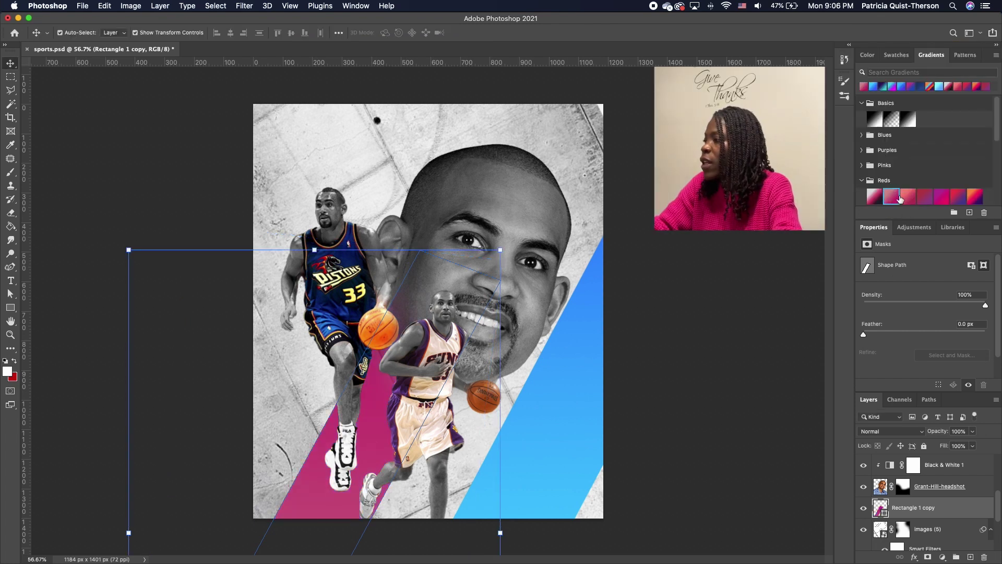
drag(908, 196, 448, 342)
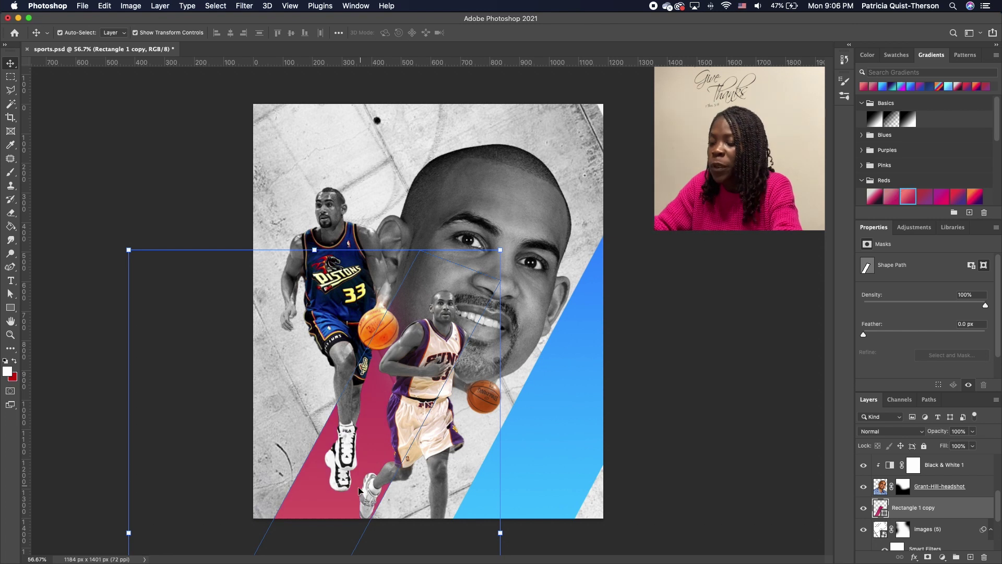
drag(322, 412, 351, 446)
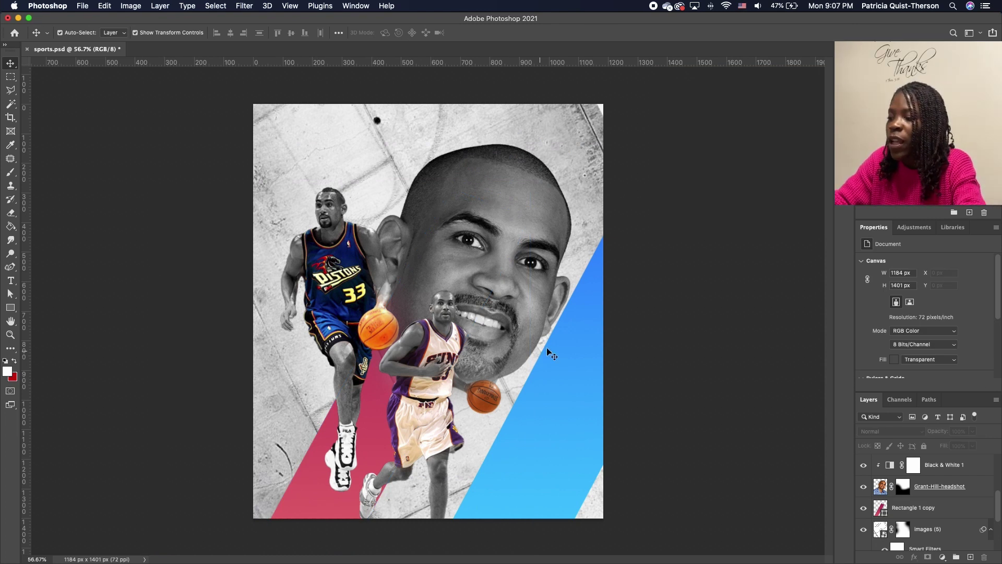
Draw a thin horizontal rectangle about 1388 by 9 px across the headshot's forehead and fill it with an orange-to-purple gradient.
click(11, 307)
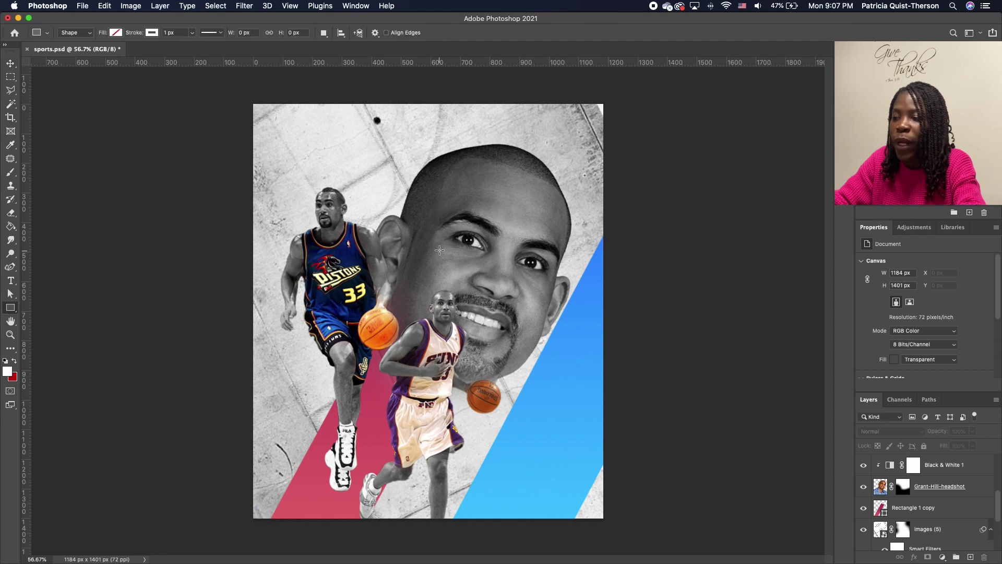
drag(281, 185, 691, 184)
click(694, 195)
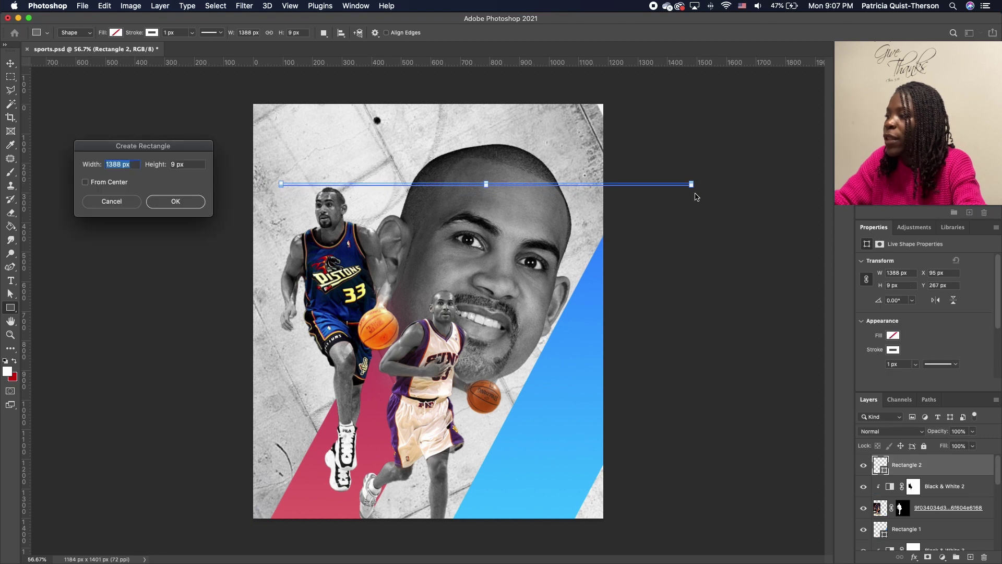
click(107, 206)
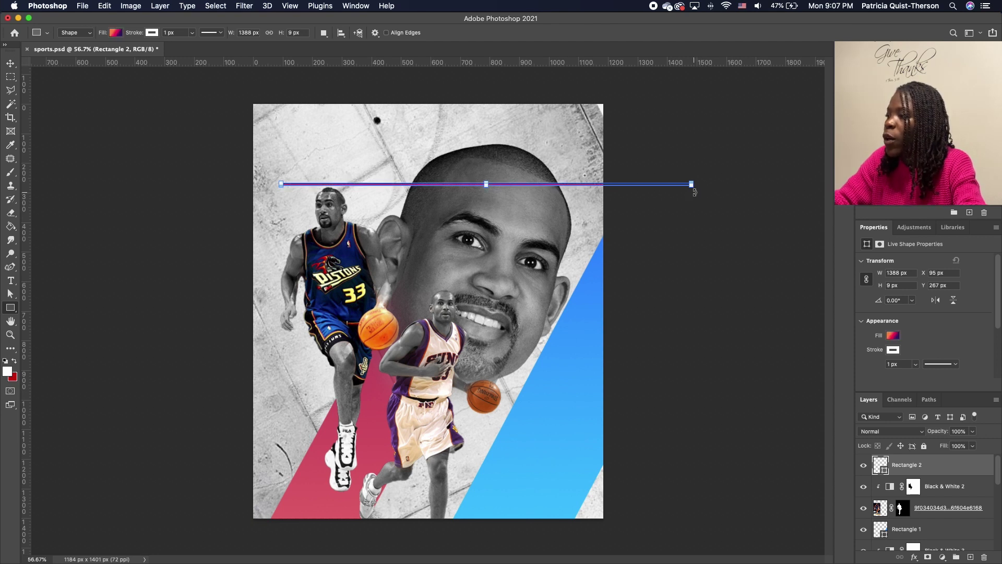
Rotate the thin gradient line to about -62° and place it along the upper-left edge of the blue band.
drag(694, 192, 511, 134)
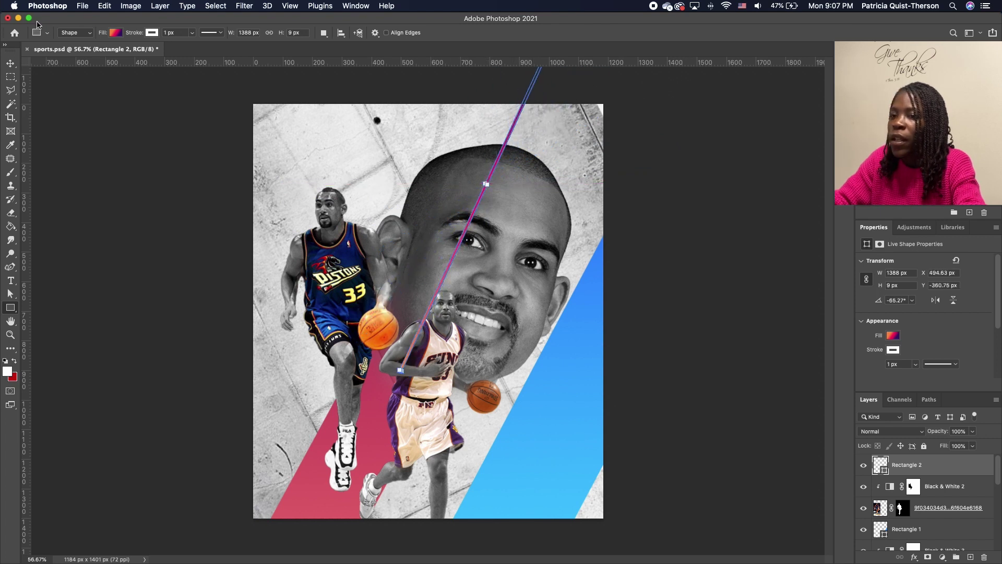
click(11, 63)
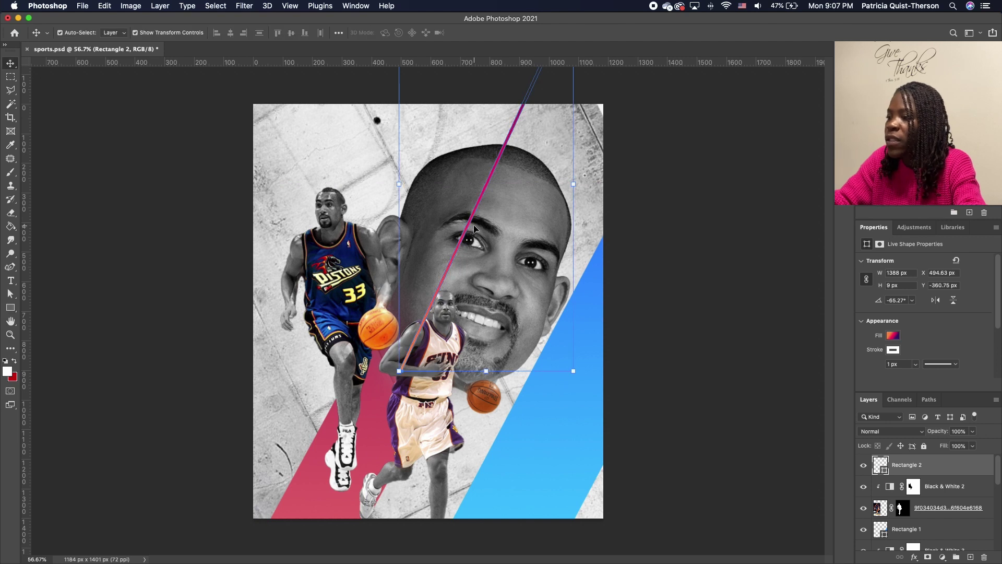
drag(471, 226, 543, 309)
drag(654, 82, 672, 108)
drag(547, 291, 576, 287)
drag(668, 468, 678, 456)
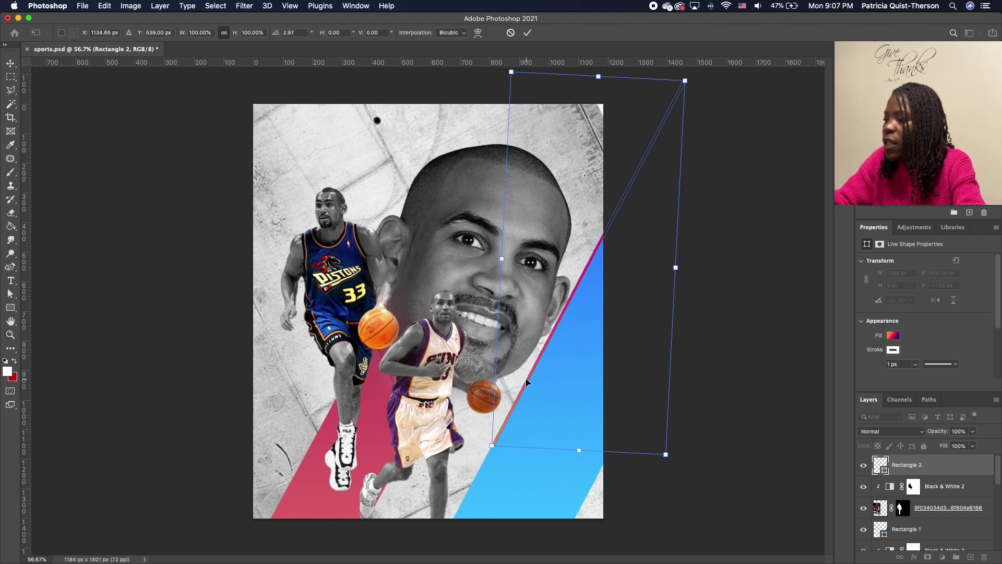
drag(526, 383, 524, 382)
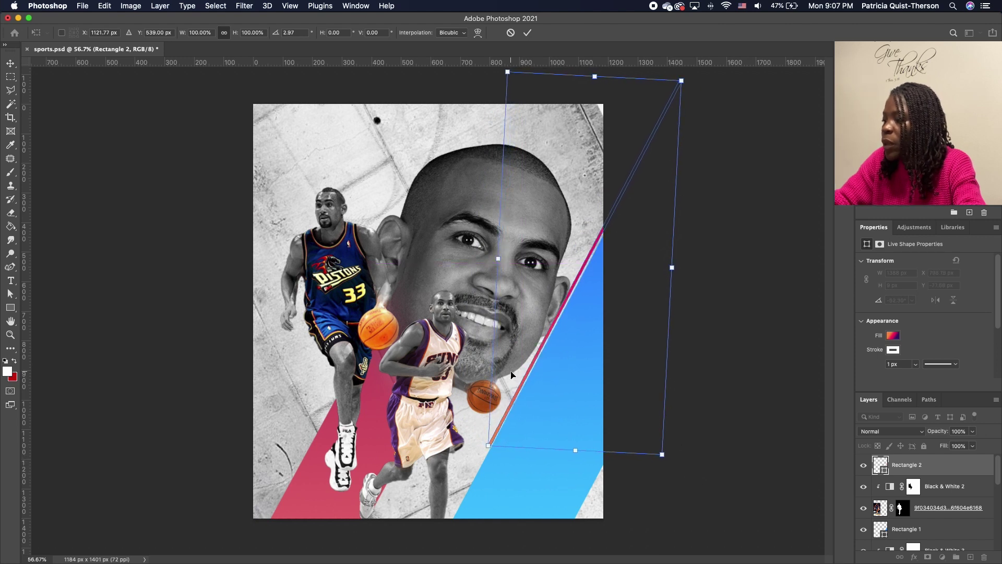
key(Return)
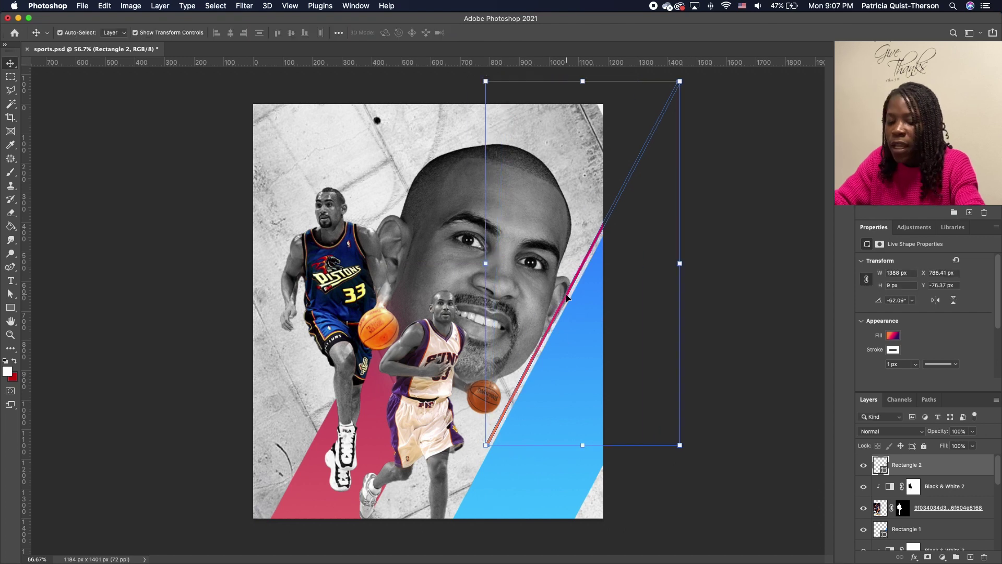
key(Right)
key(Right)
key(Right)
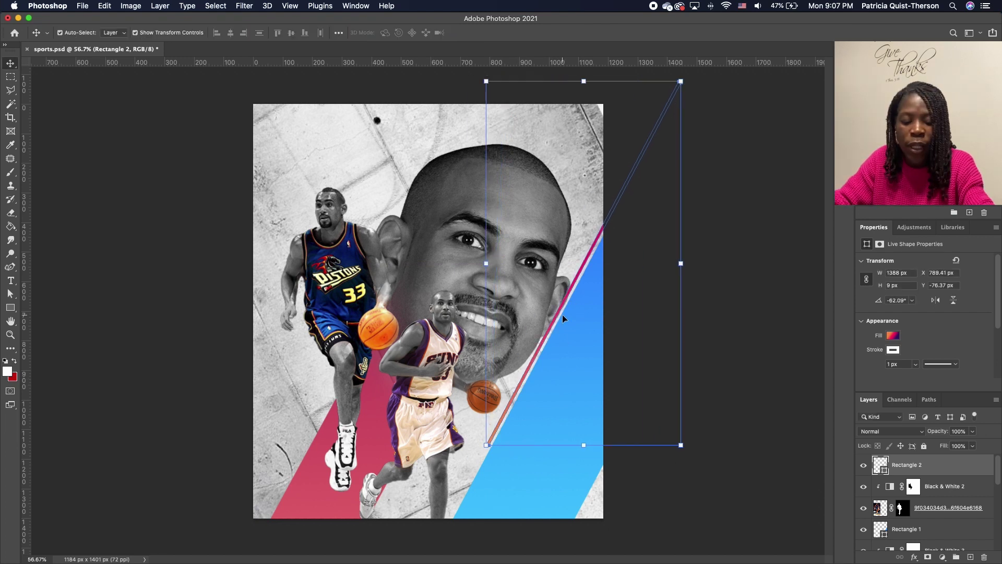
Duplicate the gradient line onto the blue band, scale the copy to about 123% width and 106% height, and rotate it about -4.23°.
alt+click(562, 314)
drag(554, 318, 601, 276)
key(super+t)
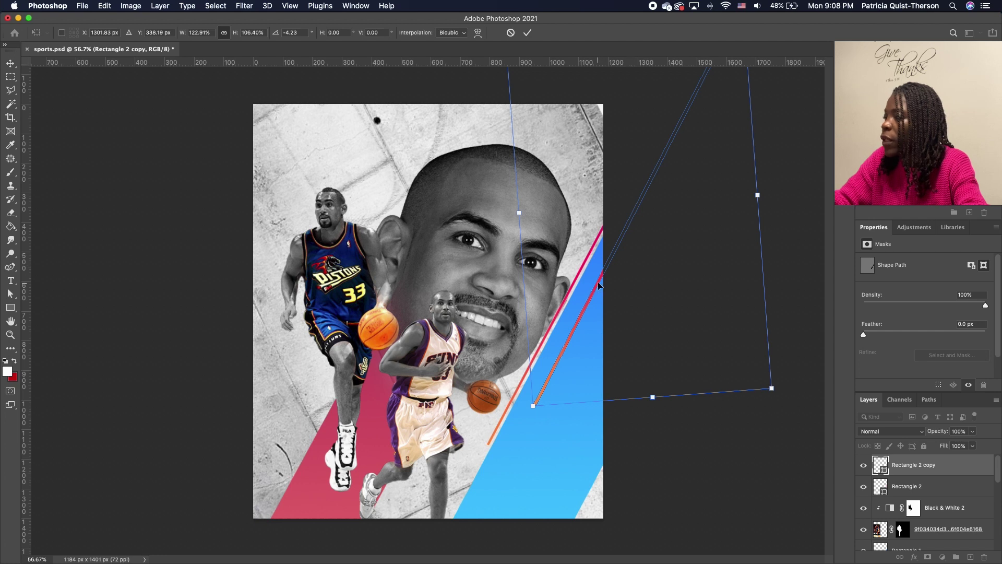
key(Return)
Set the copied line's fill to white (ffffff) and remove its stroke.
click(158, 37)
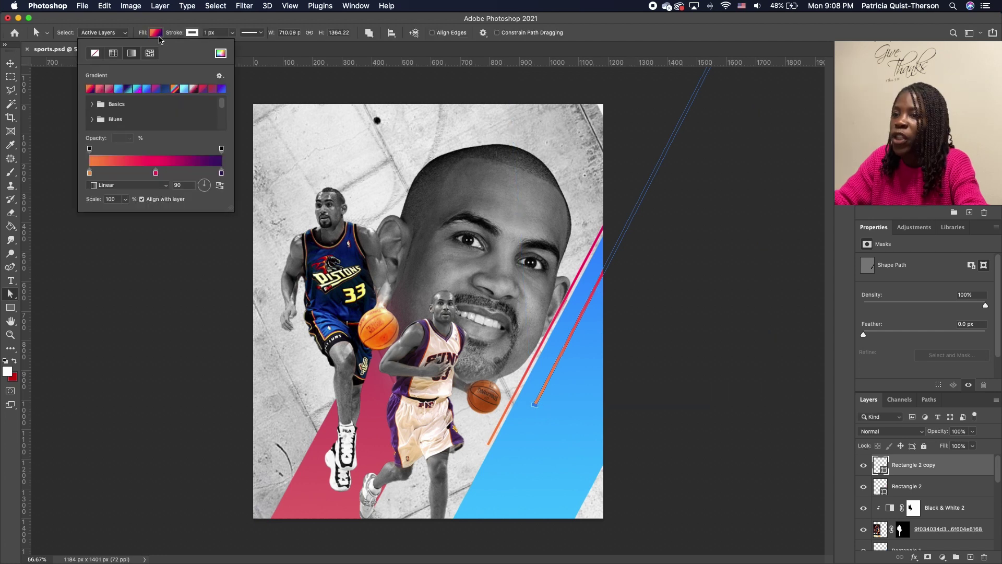
click(221, 53)
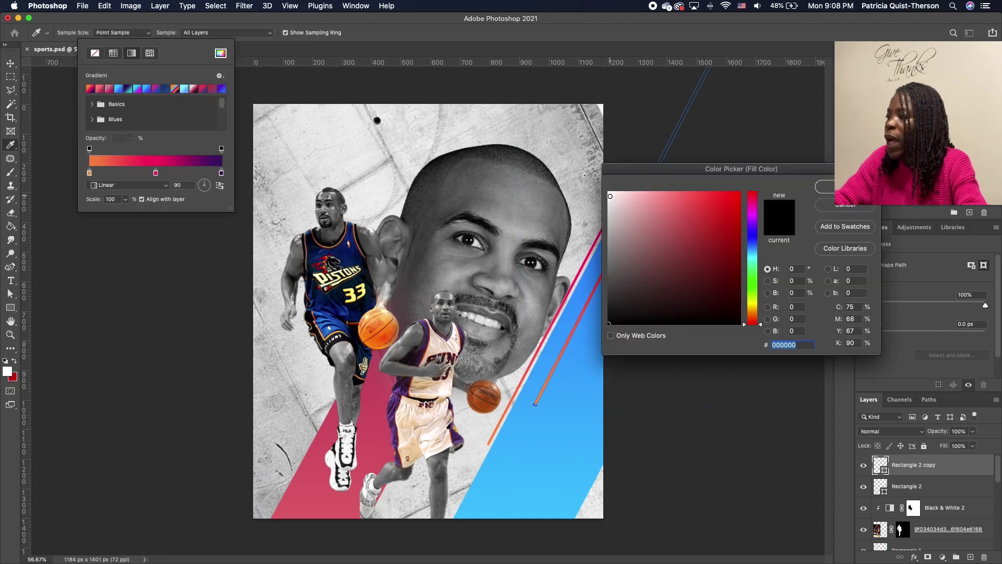
text(ffffff)
key(Return)
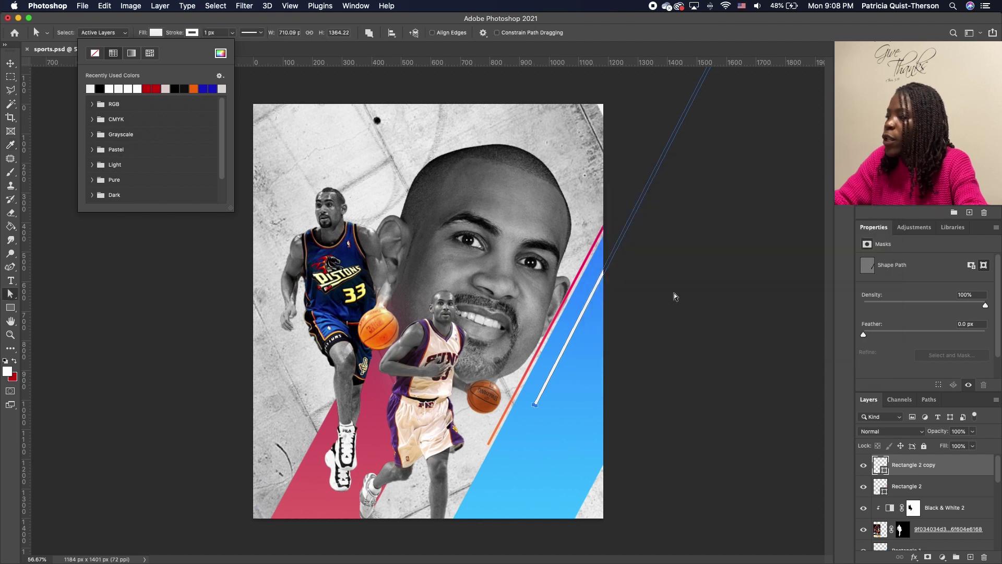
click(192, 32)
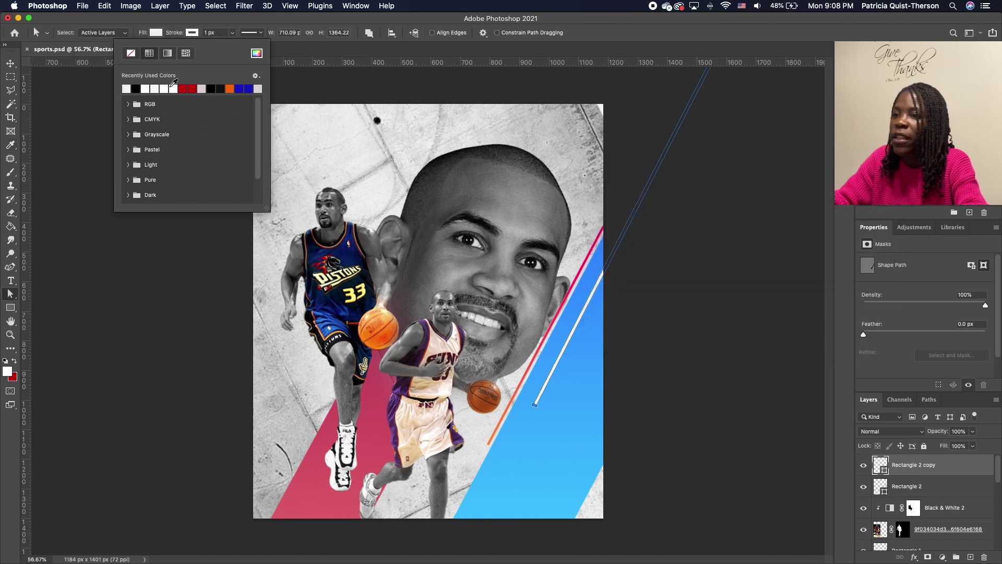
click(128, 58)
click(686, 269)
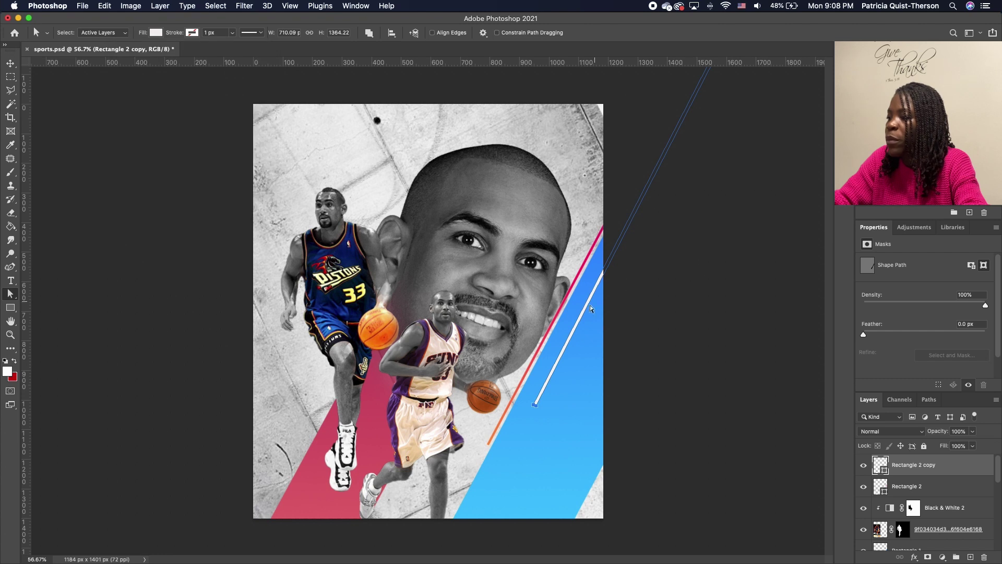
key(v)
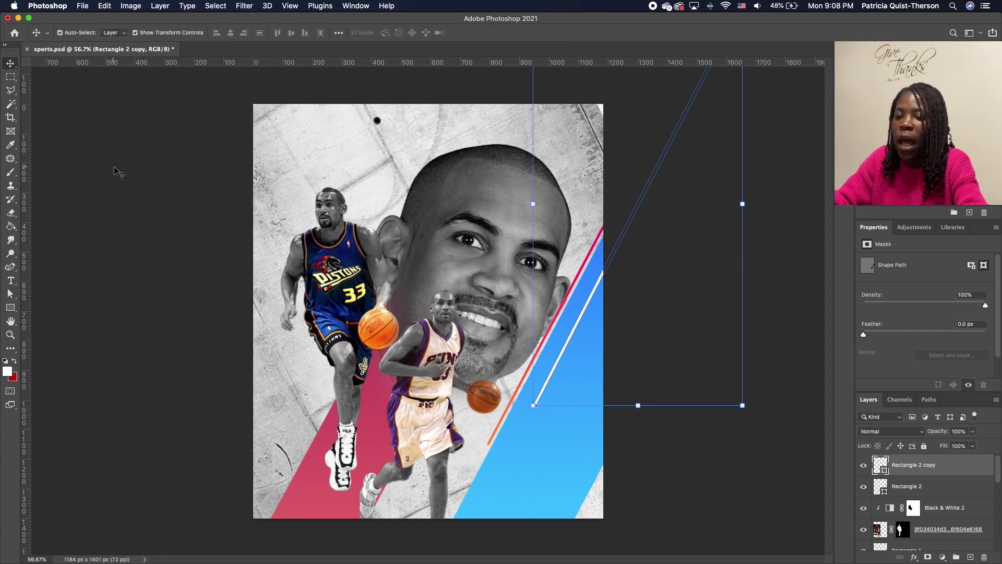
click(595, 360)
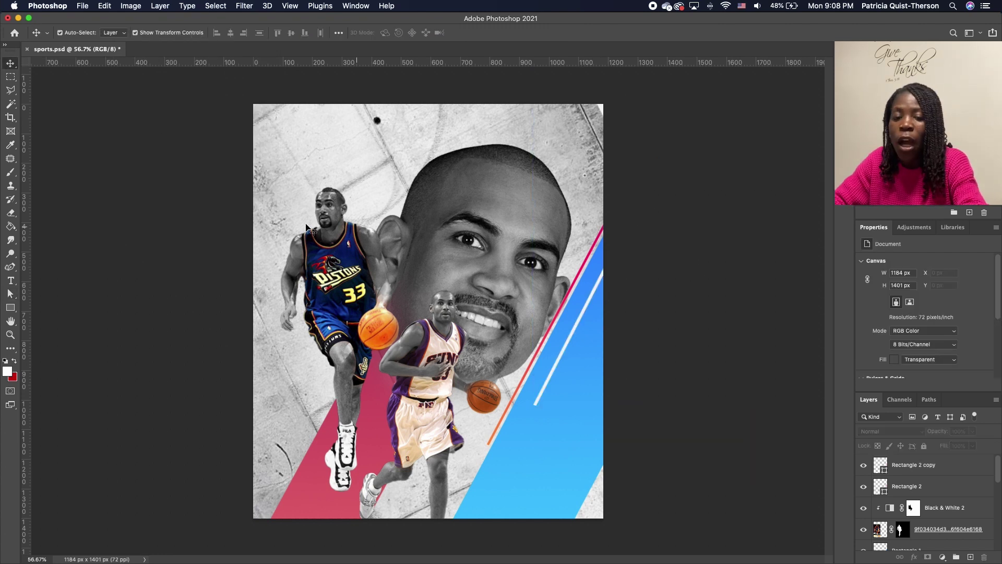
Duplicate the gradient line beside the blue band and place the copy diagonally across the Pistons player.
click(580, 275)
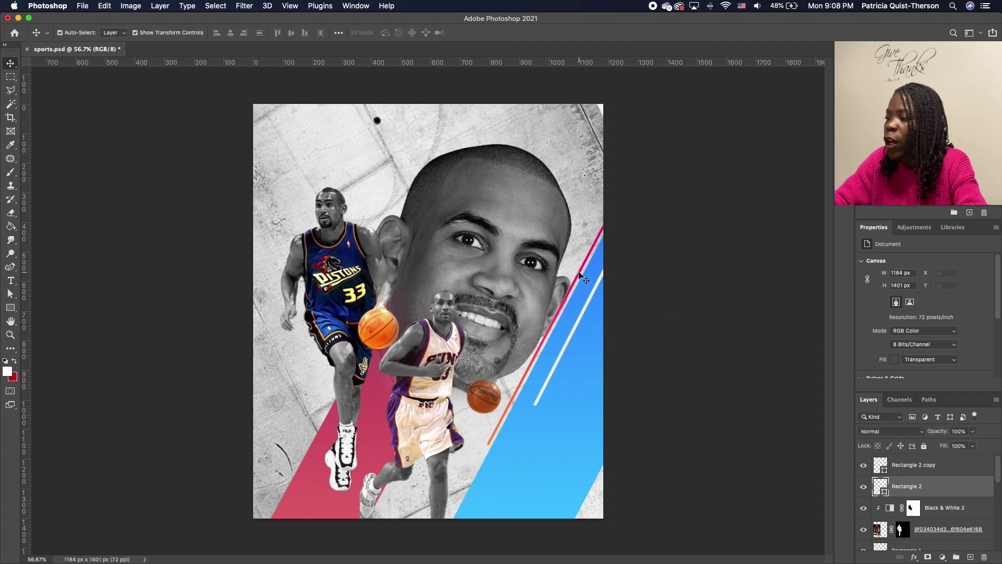
key(super+j)
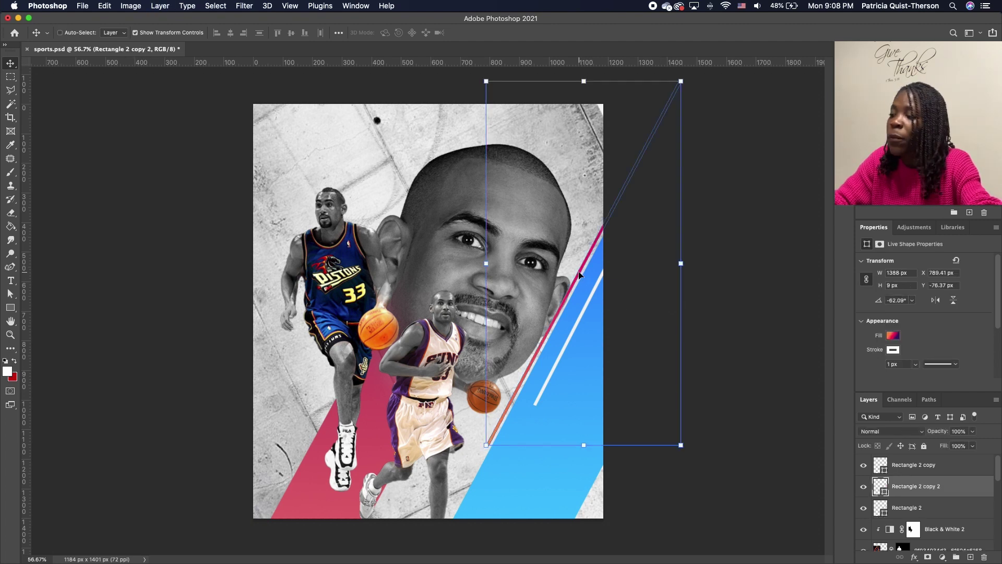
drag(581, 275, 308, 354)
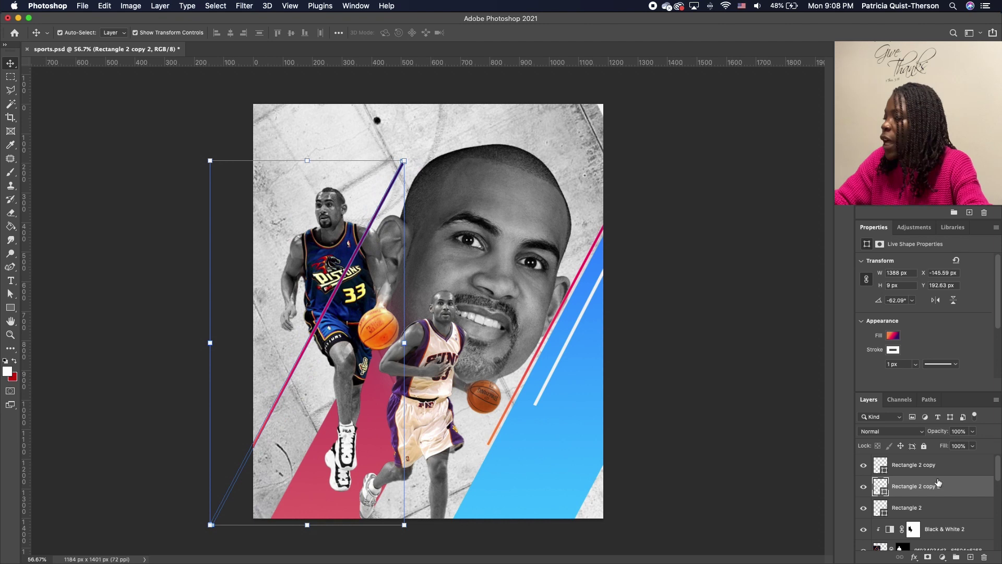
Move the new gradient line's layer beneath the headshot and shift the line toward the upper right, behind the Pistons player and headshot.
scroll(927, 491, down, 3)
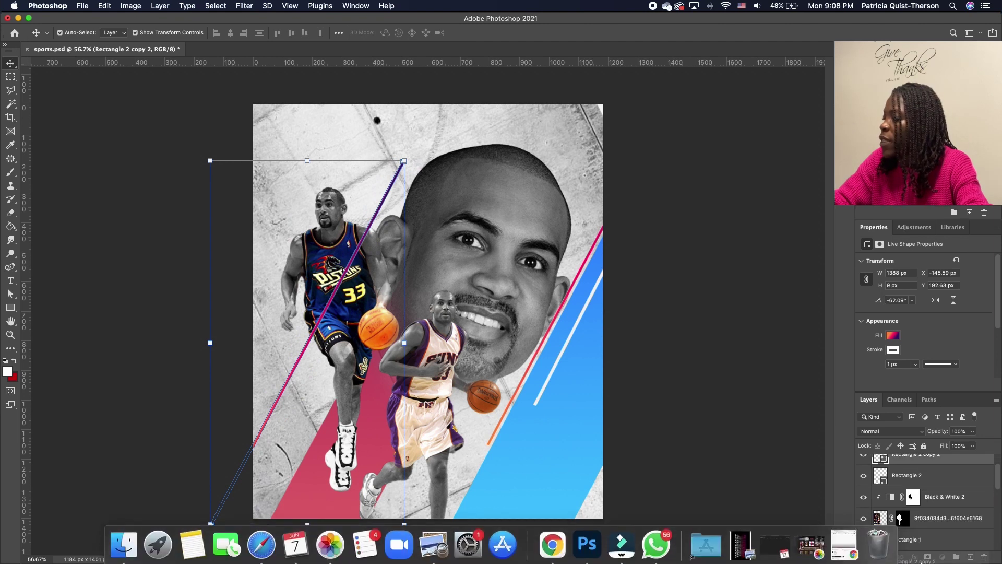
mouse_move(921, 559)
drag(921, 560, 934, 504)
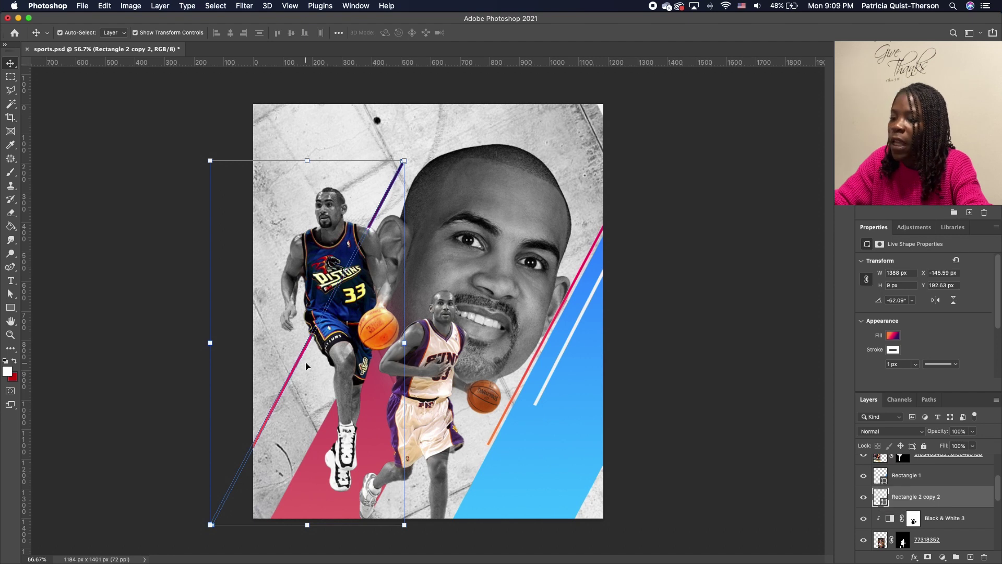
drag(303, 358, 362, 315)
drag(937, 500, 953, 521)
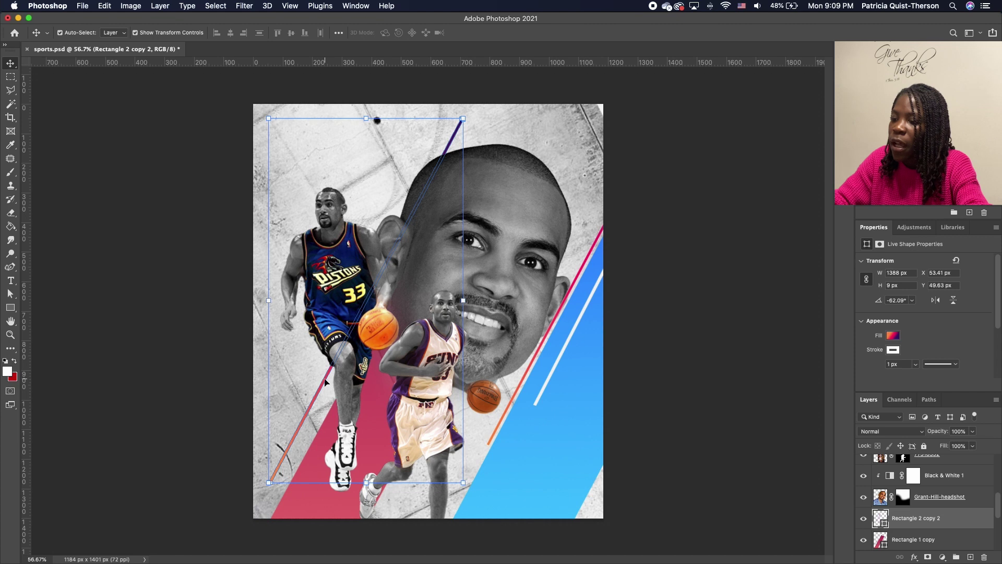
Reposition the gradient line behind the Pistons player and headshot, and duplicate it to form two parallel, offset lines.
drag(325, 384, 337, 347)
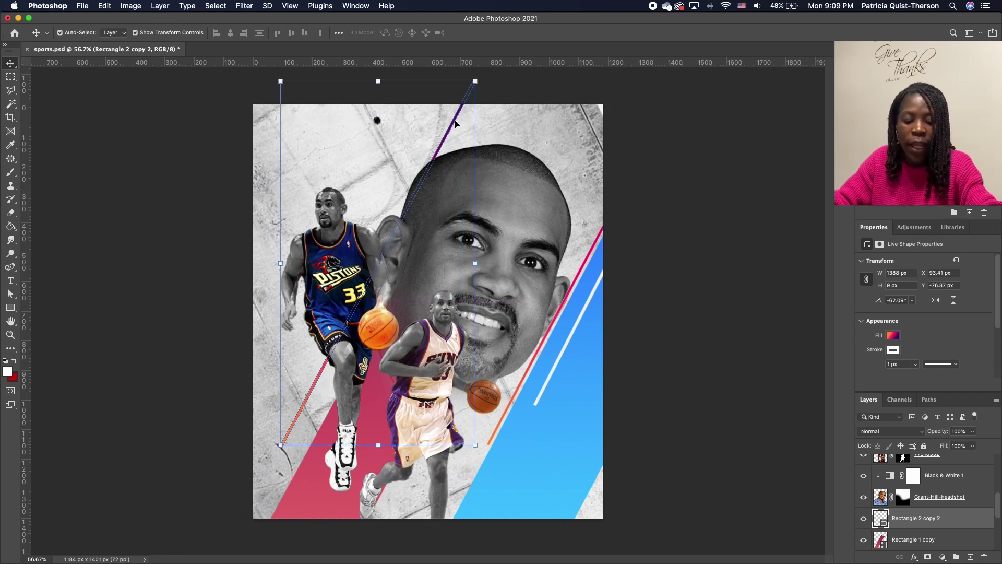
alt+drag(455, 124, 475, 56)
click(606, 415)
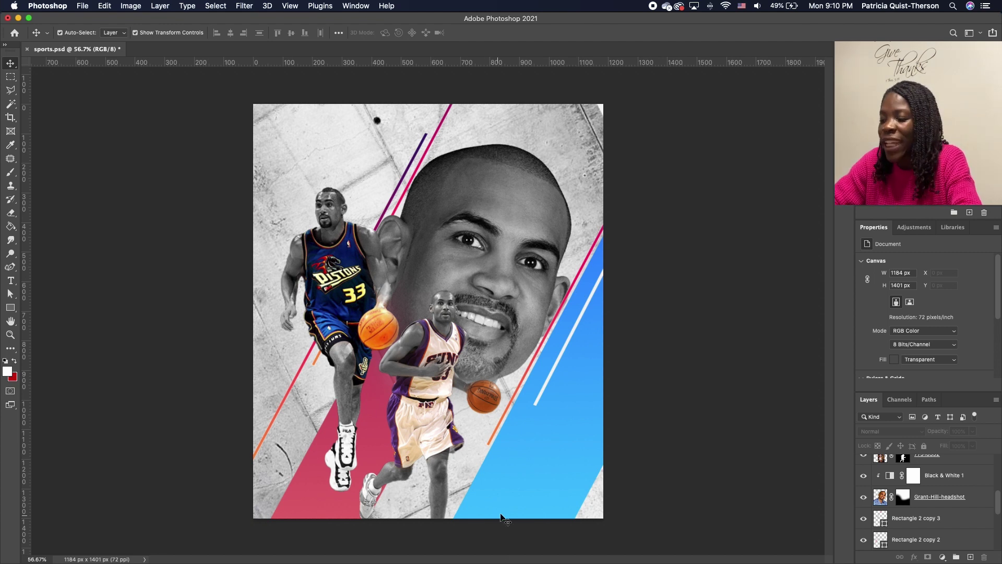
Place the optical lens flare image on the poster rotated about -66.84° and set its blend mode to Screen.
key(super+Tab)
click(441, 190)
drag(445, 195, 415, 368)
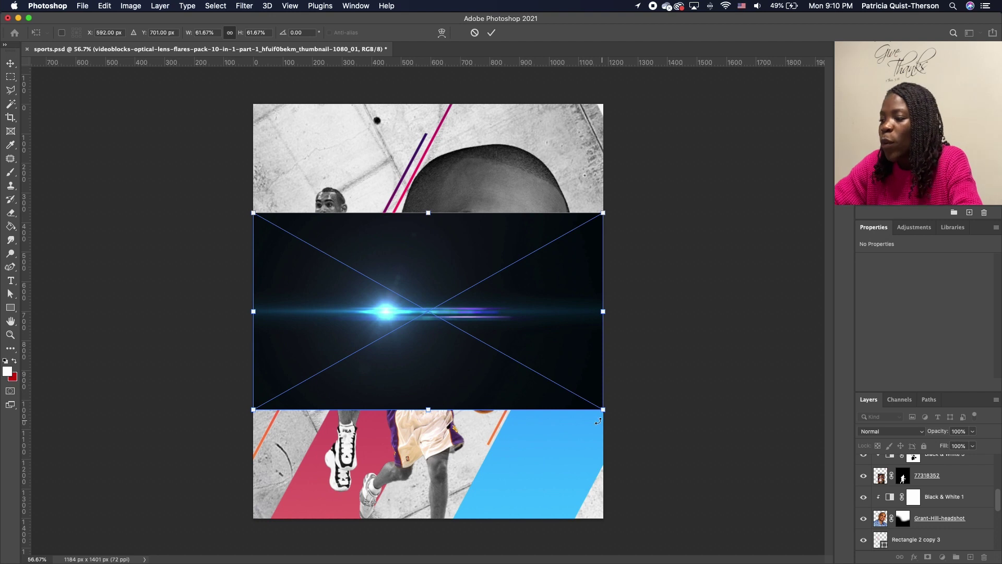
drag(613, 422, 613, 178)
key(Return)
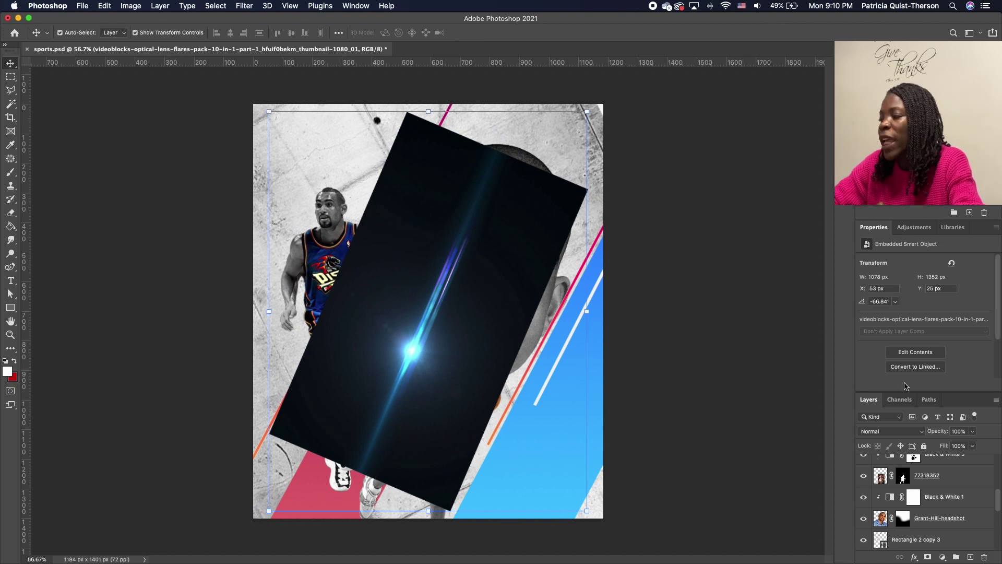
click(890, 432)
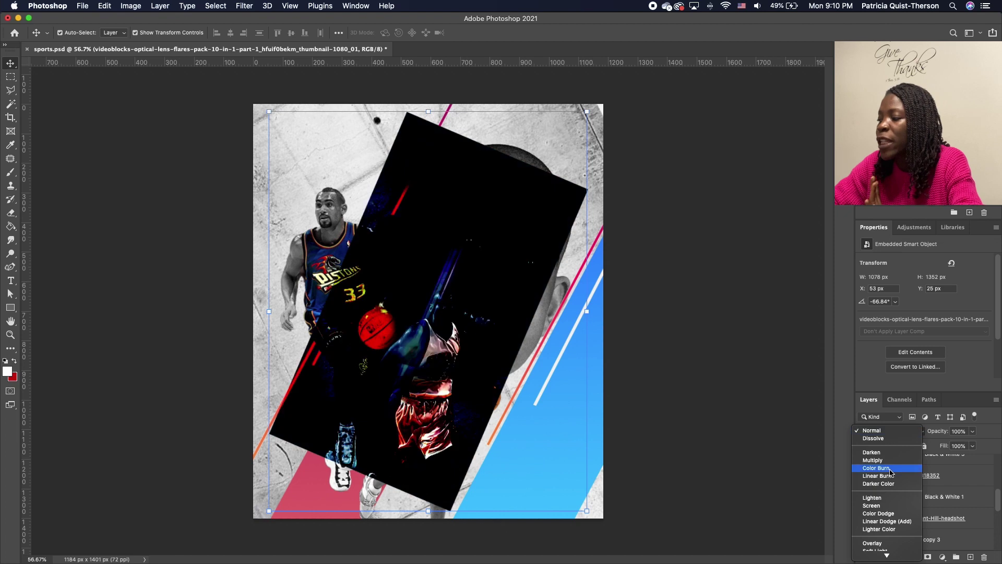
click(871, 505)
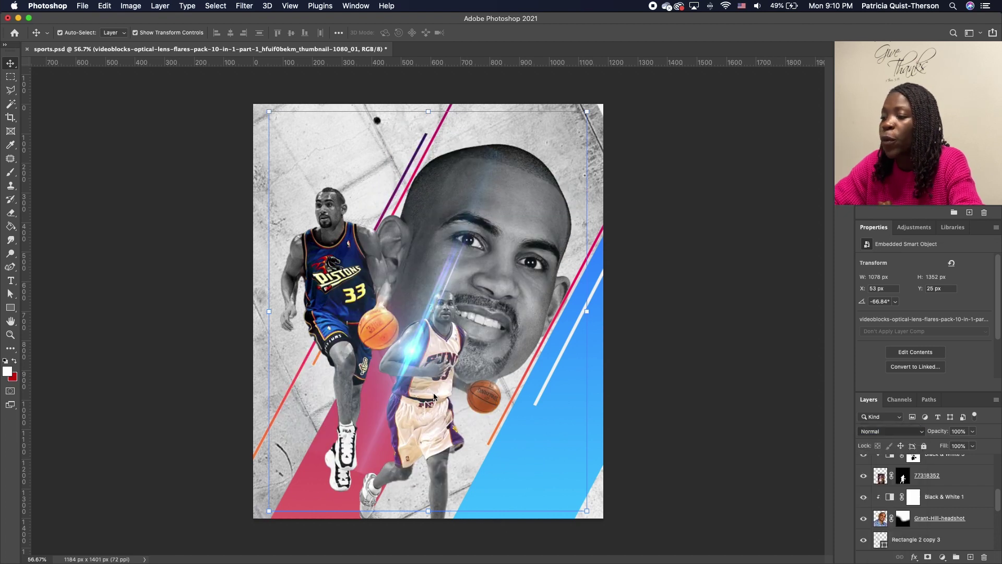
Scale the lens flare to about 44.33%, rotate it to about -62.62°, and align it with the white line on the blue band.
mouse_move(586, 519)
mouse_down()
mouse_move(600, 510)
mouse_move(585, 525)
mouse_up()
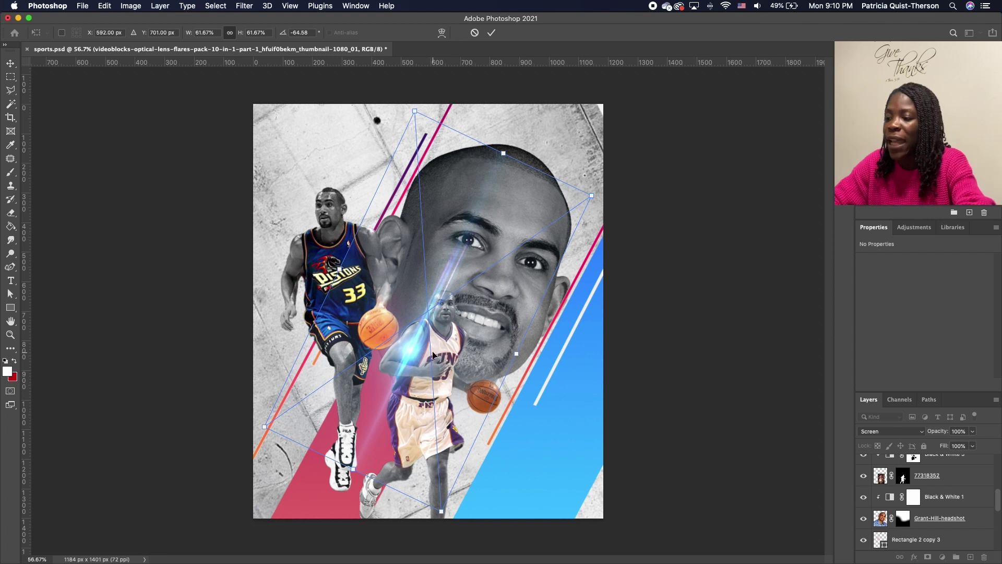
drag(408, 363, 535, 414)
drag(718, 241, 627, 309)
drag(507, 417, 552, 398)
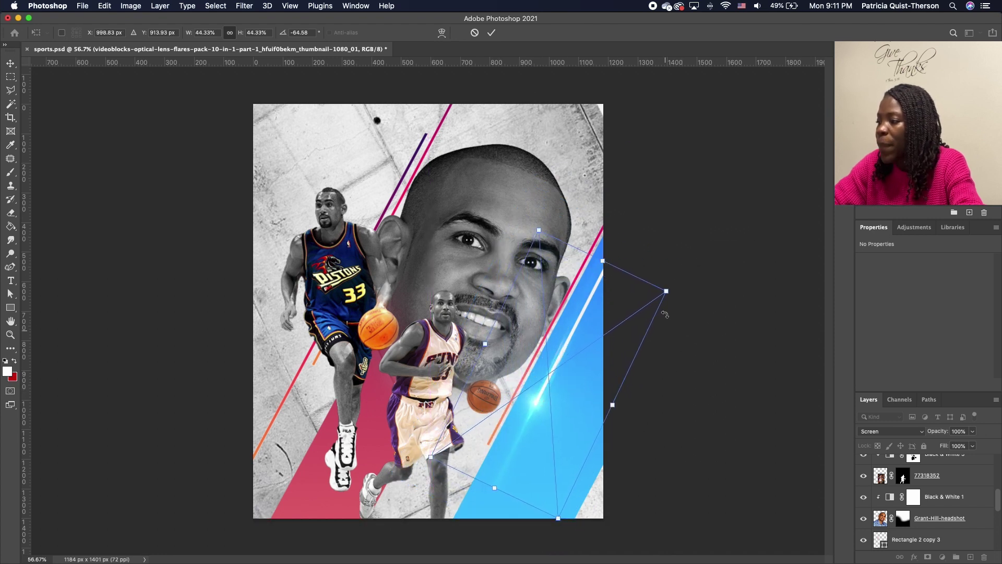
drag(675, 284, 676, 288)
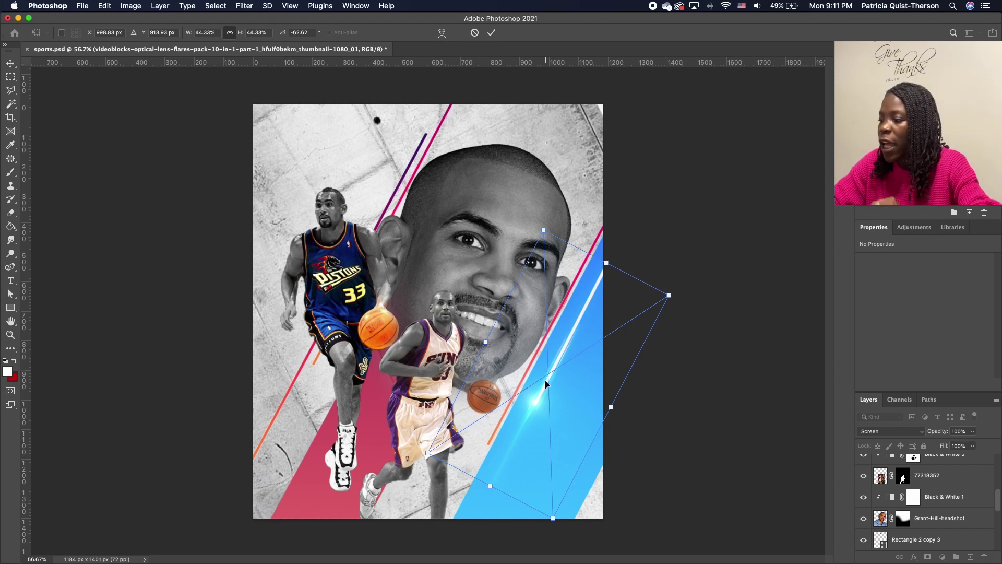
key(Return)
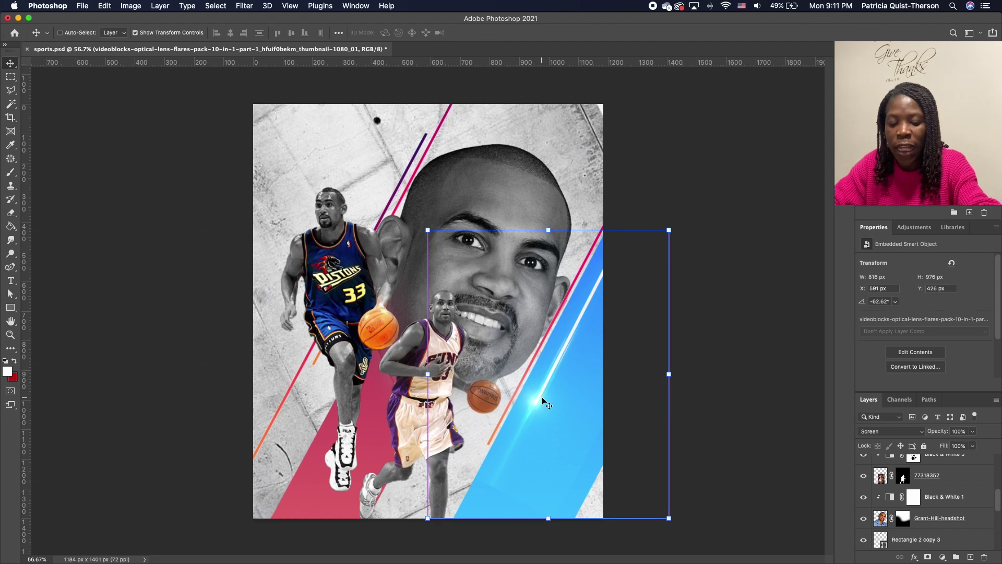
Duplicate the lens flare and place the copy on the gradient line along the blue band's edge, beside the headshot's ear.
key(ctrl+j)
drag(537, 402, 575, 289)
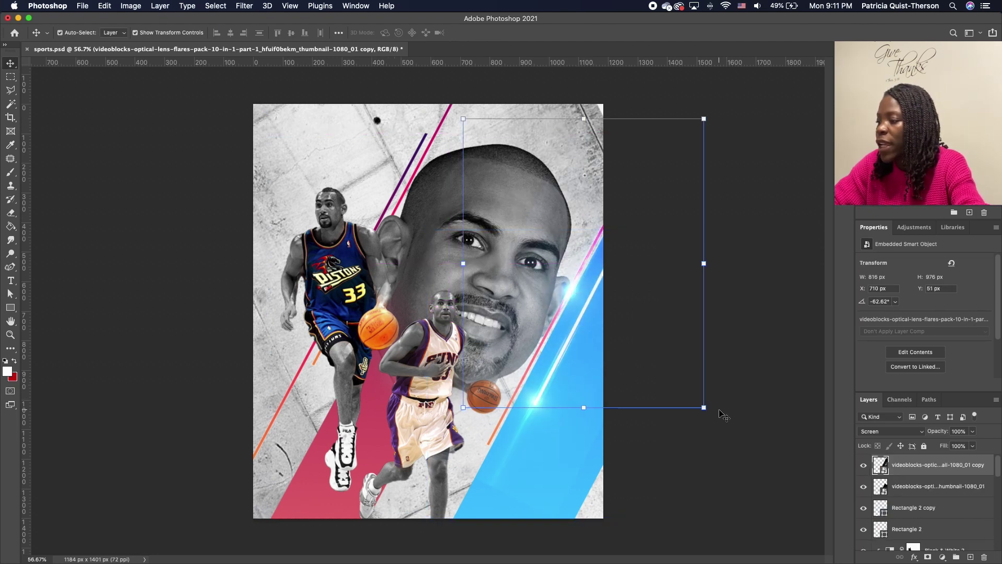
drag(707, 414, 685, 402)
Rasterize the duplicated lens flare layer so that it can be edited with the Eraser.
key(e)
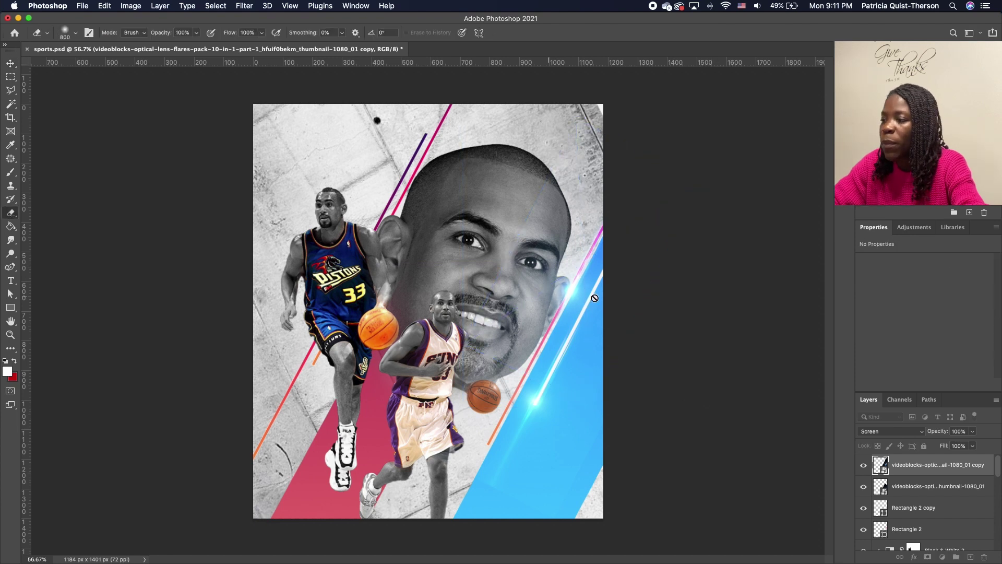
click(553, 244)
click(573, 196)
click(552, 207)
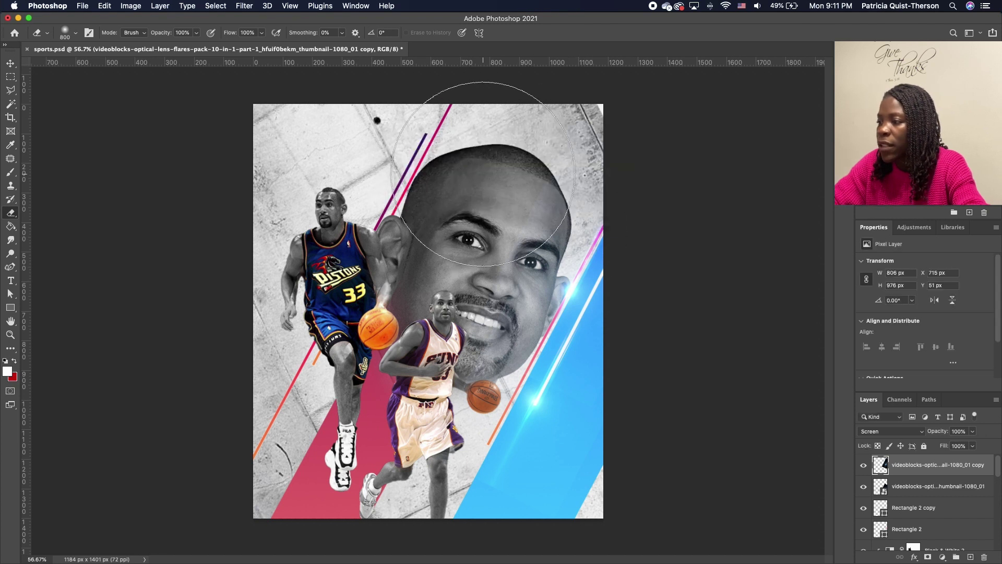
Reduce the Eraser brush to 260 px and erase the flare copy's visible edge over the headshot.
click(519, 147)
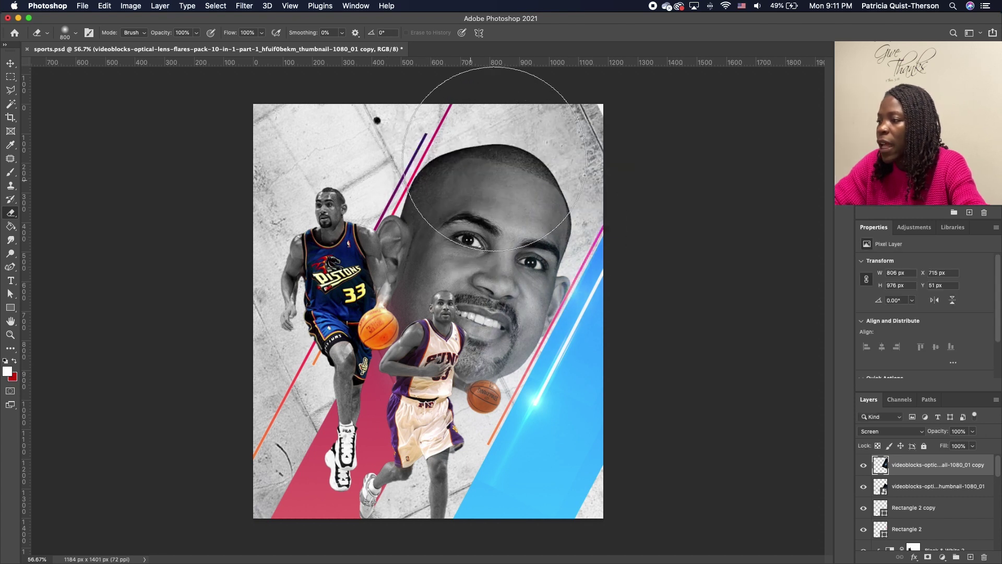
key(bracketleft)
key(bracketleft)
key(bracketleft)
key(bracketleft)
key(bracketleft)
key(bracketleft)
click(539, 179)
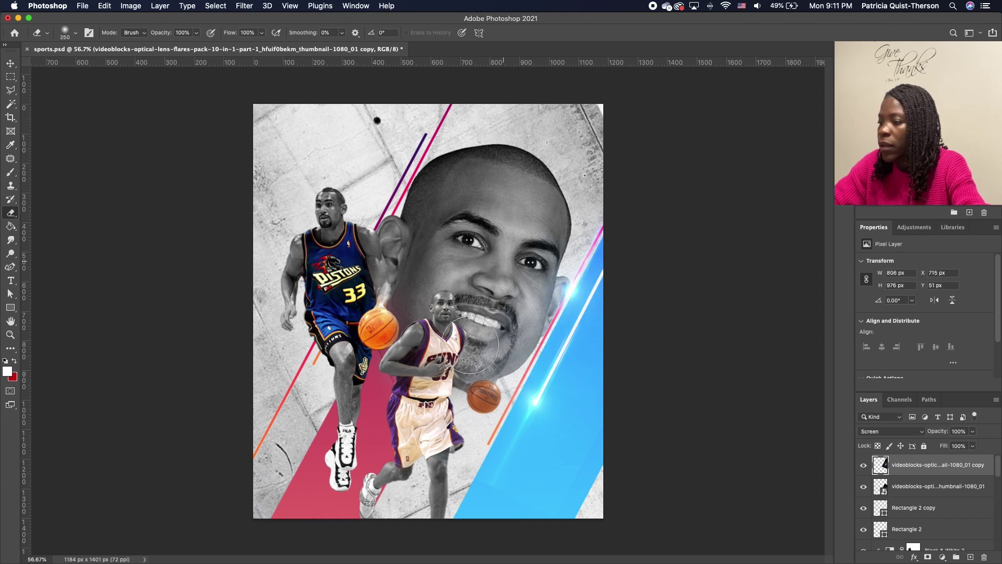
Duplicate the erased flare three times, placing copies at the Pistons player's shoulder, on the long gradient line, and at the Suns player's shoe.
click(11, 64)
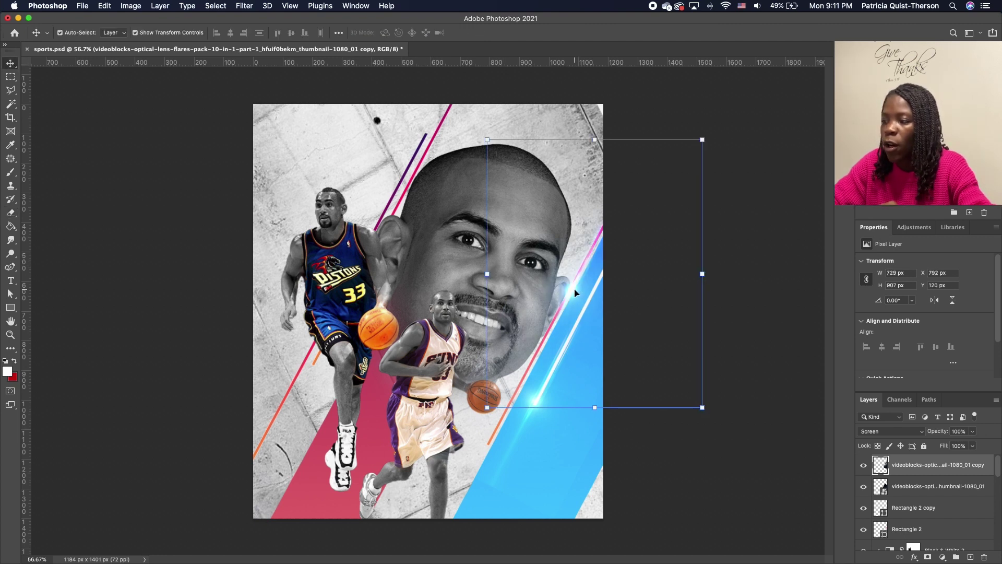
key(super+j)
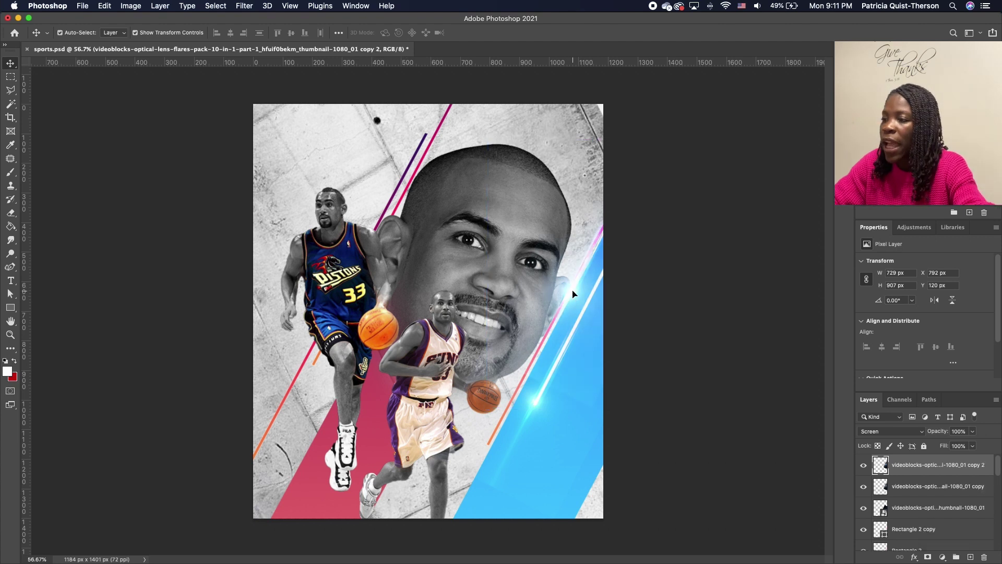
drag(572, 294, 378, 230)
key(super+j)
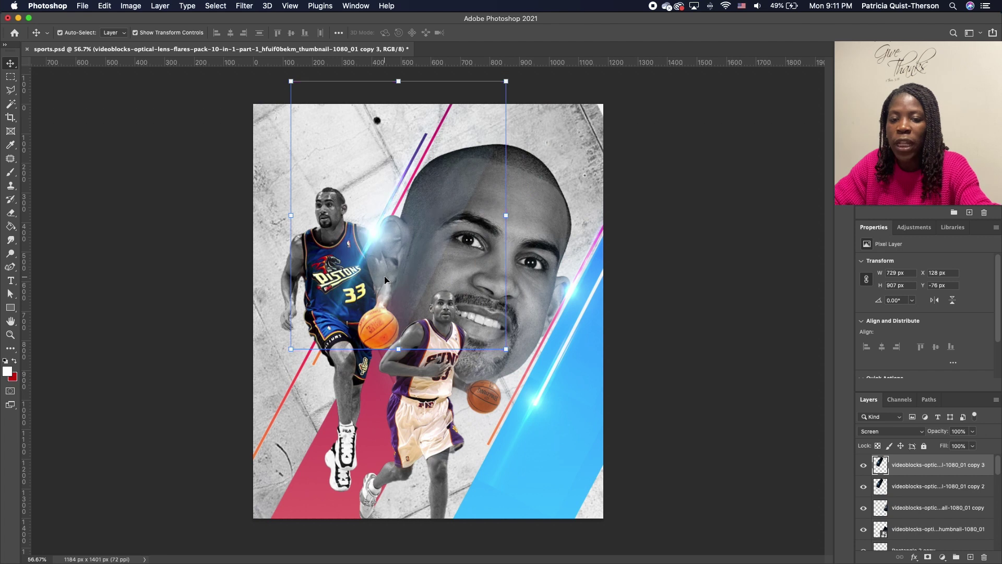
drag(375, 241, 289, 390)
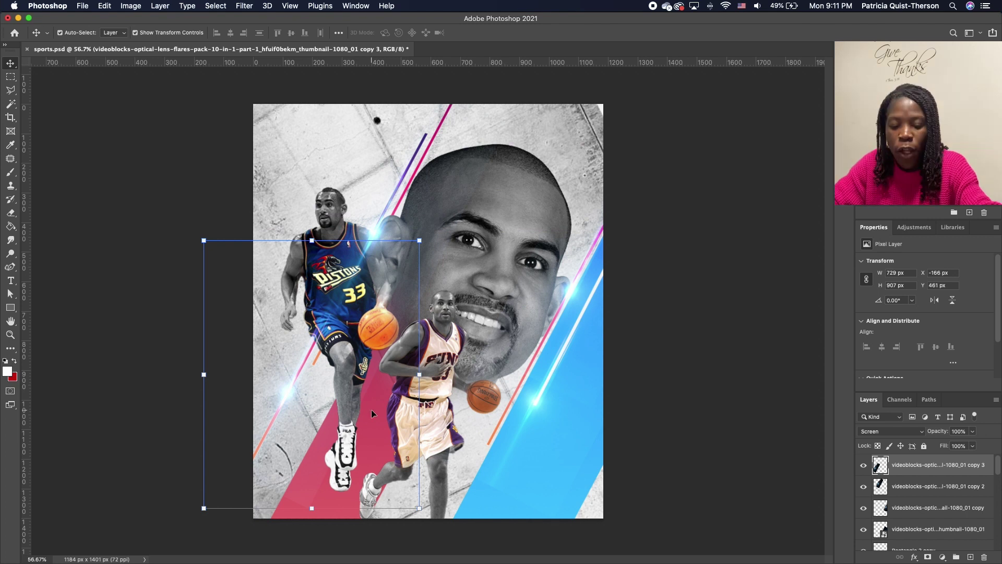
key(super+j)
drag(286, 407, 371, 490)
click(665, 339)
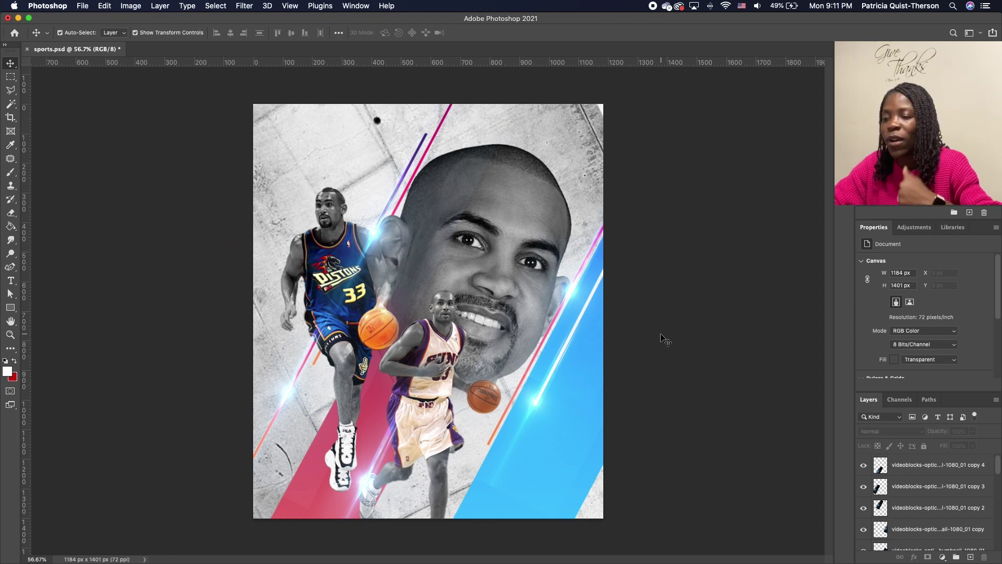
Add the text GRANT in Century Gothic Bold on the lower blue band and scale it to about 57.23 pt.
click(11, 280)
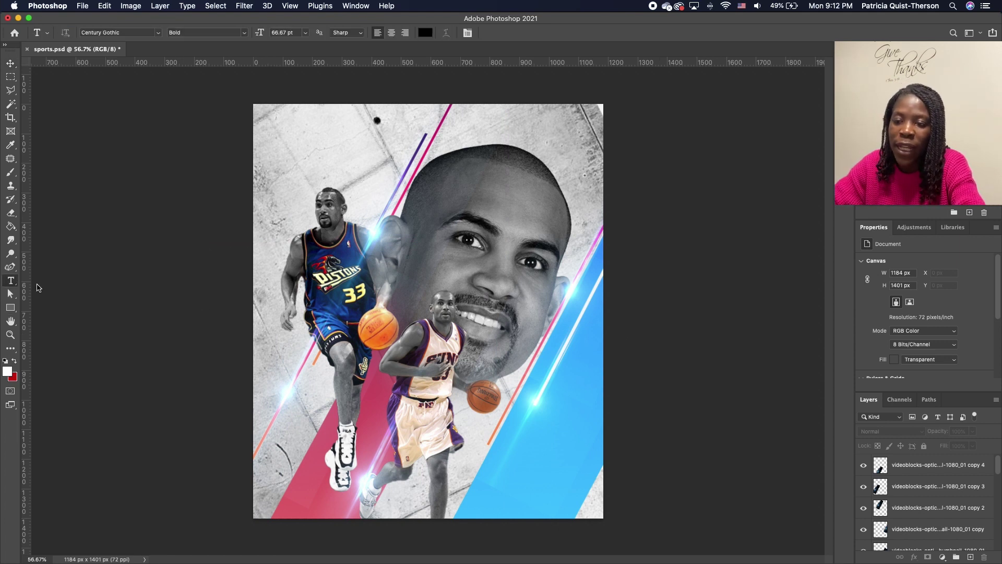
click(516, 467)
text(GRANT)
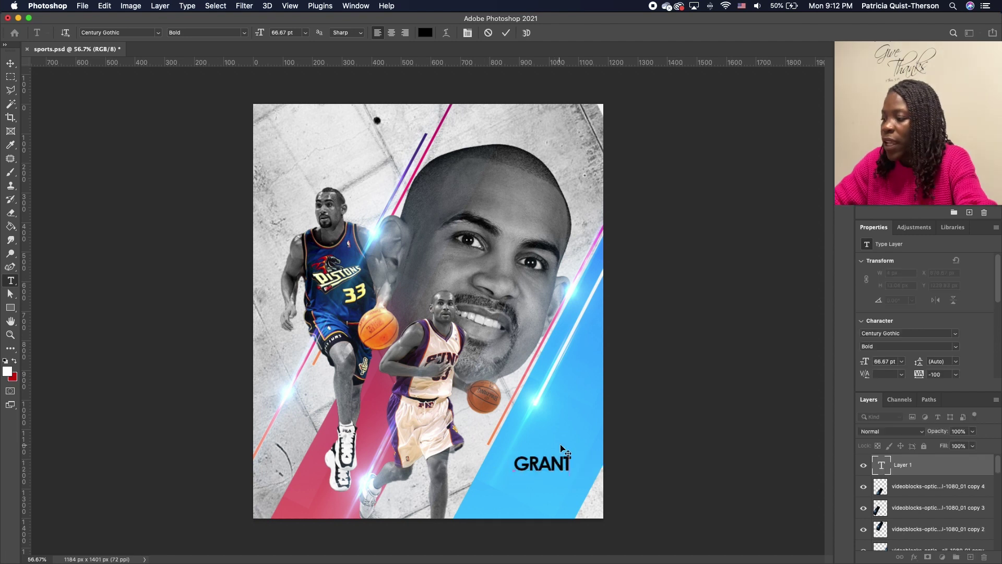
click(10, 63)
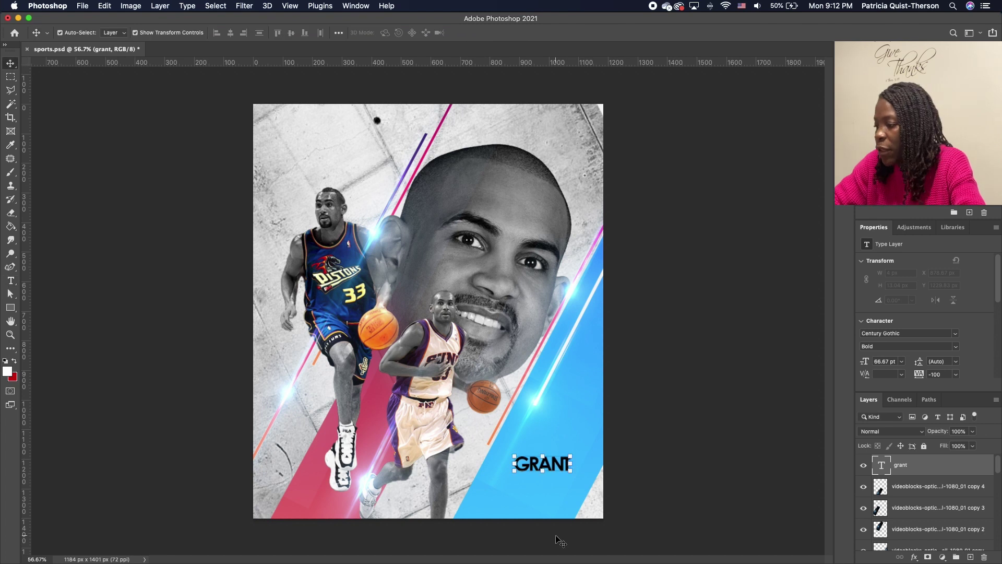
drag(548, 468, 540, 449)
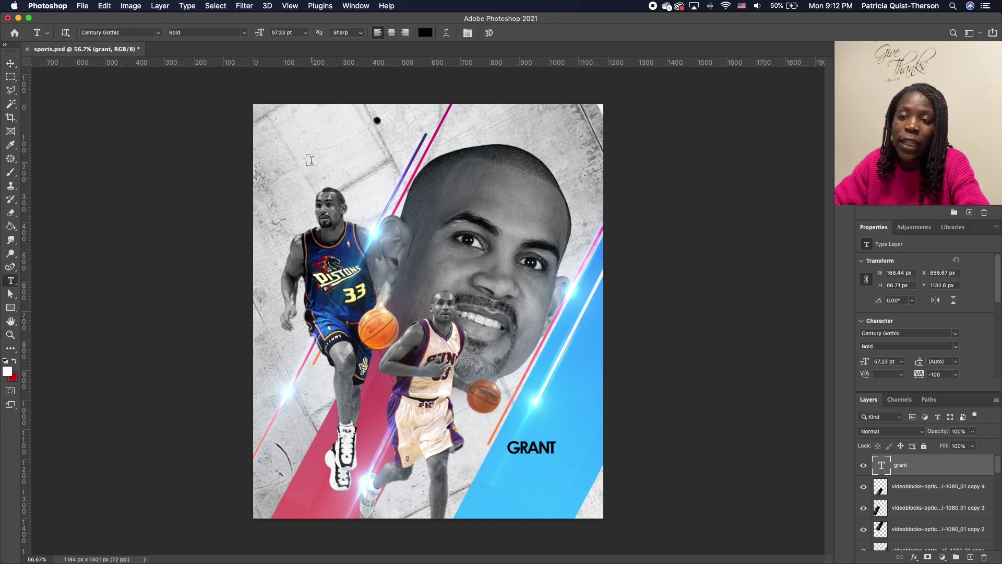
Add the text HILL above the Pistons player and set its font to Breathing Personal Use.
click(312, 160)
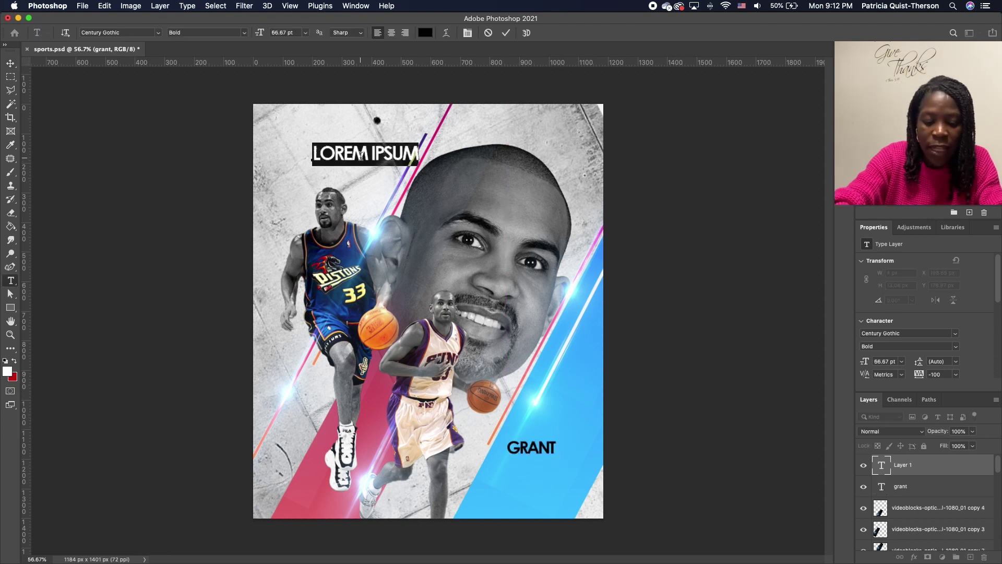
text(hill)
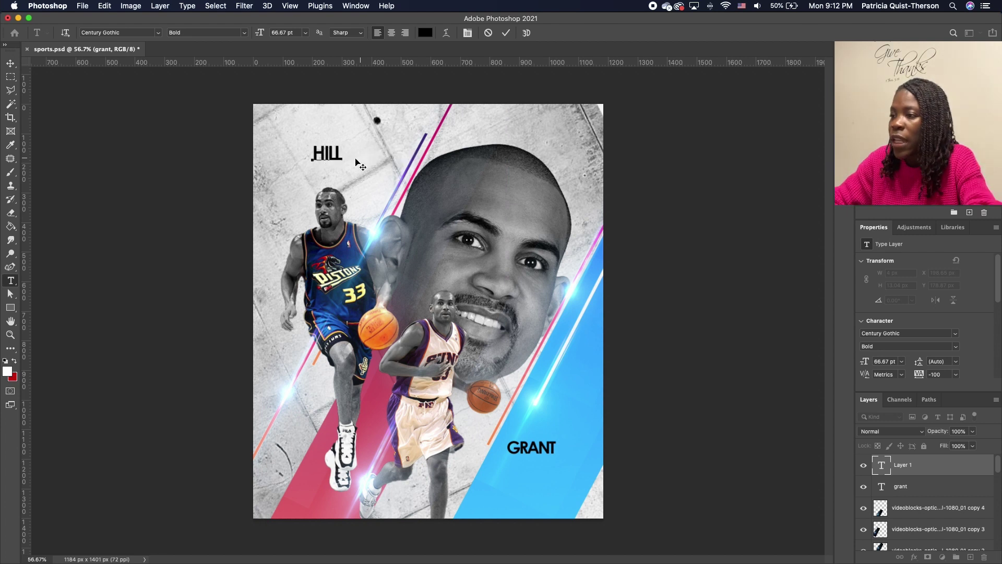
drag(342, 153, 276, 153)
click(159, 33)
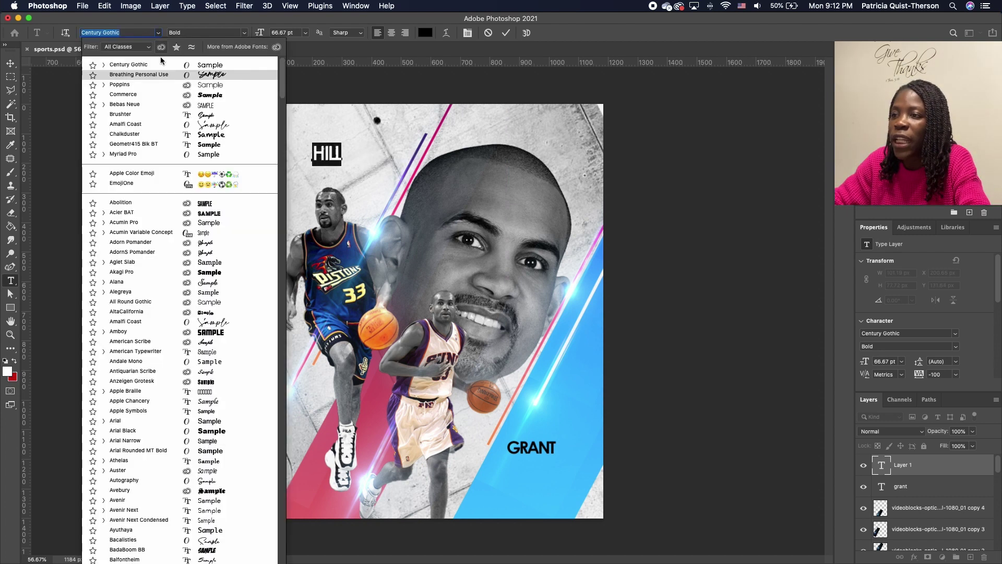
click(213, 74)
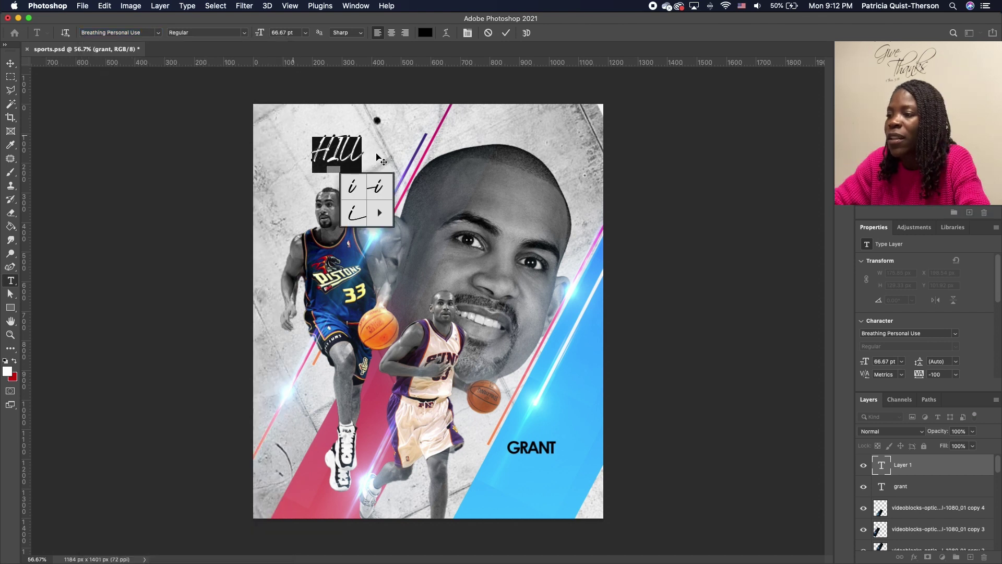
key(Escape)
key(v)
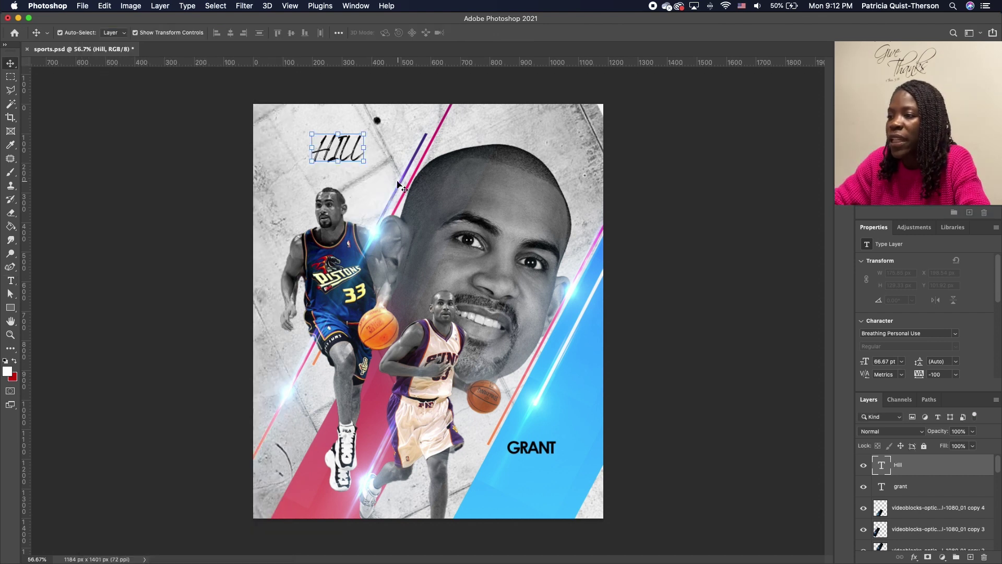
Move the HILL text beneath GRANT on the blue band and enlarge it to about 139 pt.
drag(357, 152, 595, 442)
drag(557, 489, 546, 507)
key(Return)
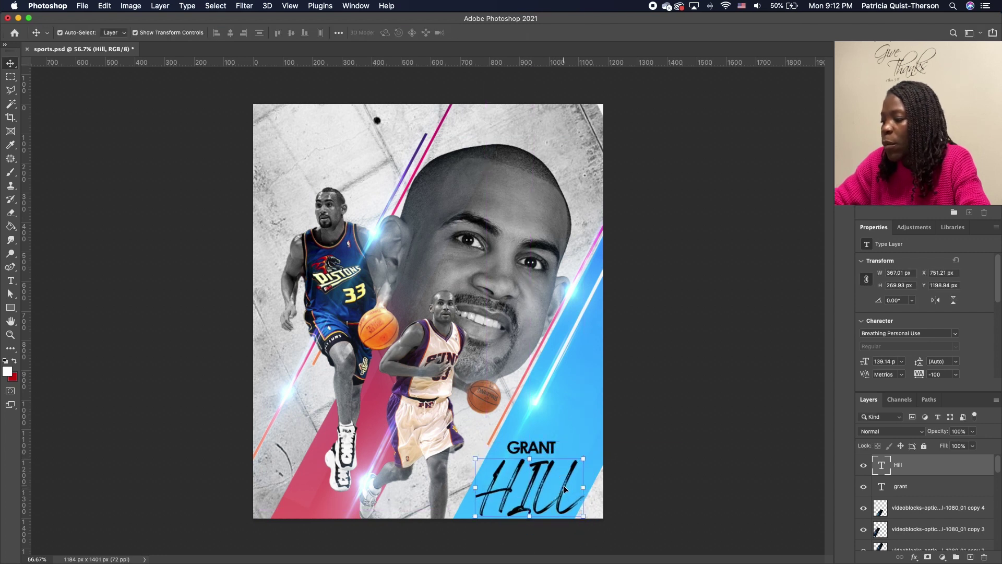
Try the red swatch colour on the HILL text.
double_click(564, 488)
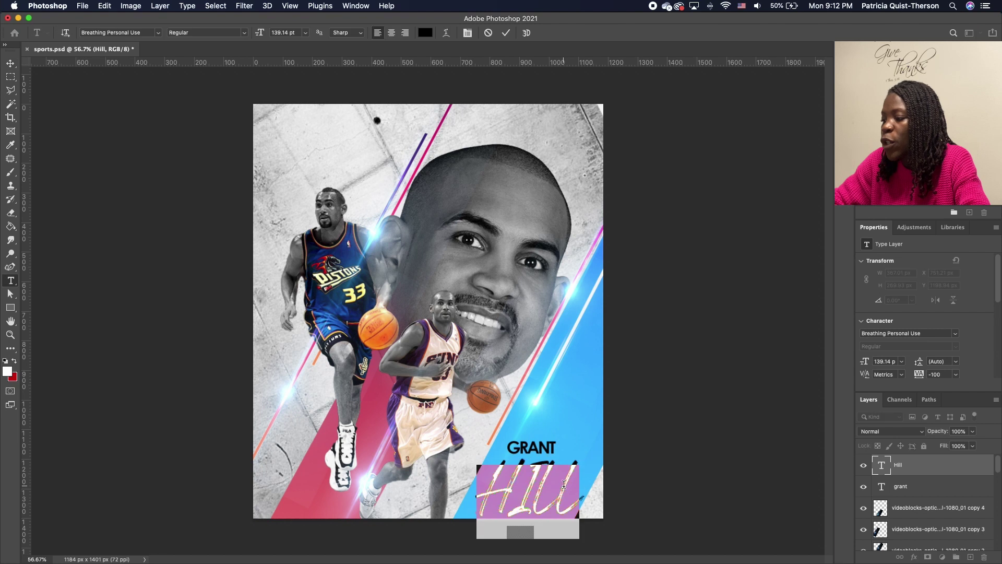
click(14, 360)
key(super+Return)
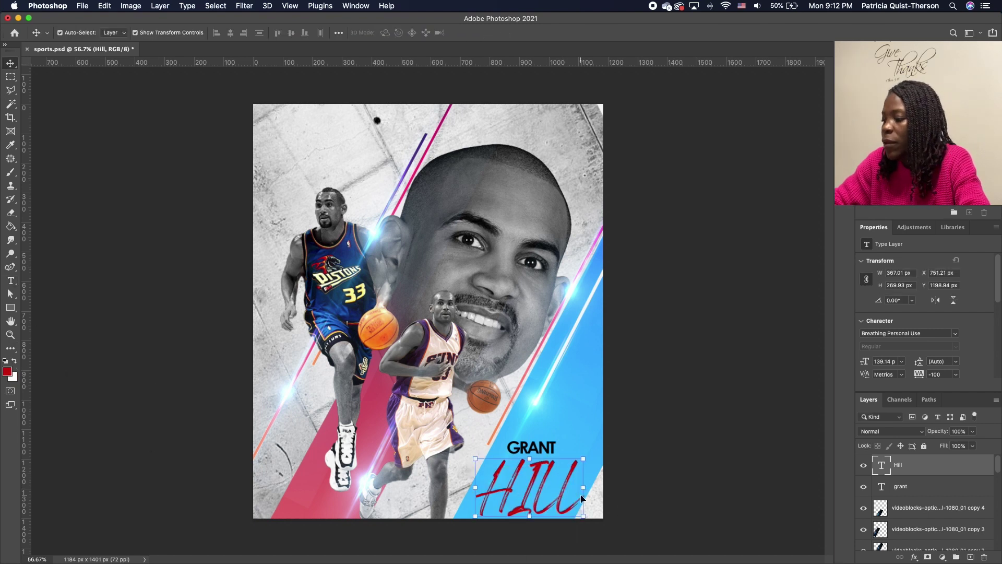
Colour the HILL text white and turn off All Caps for its last two letters.
double_click(539, 484)
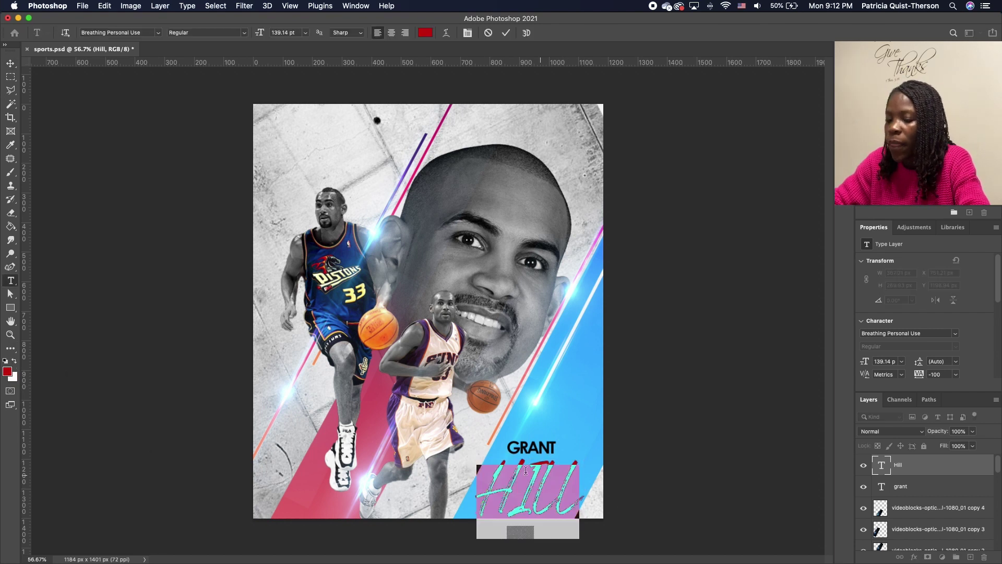
click(15, 362)
drag(579, 500, 536, 498)
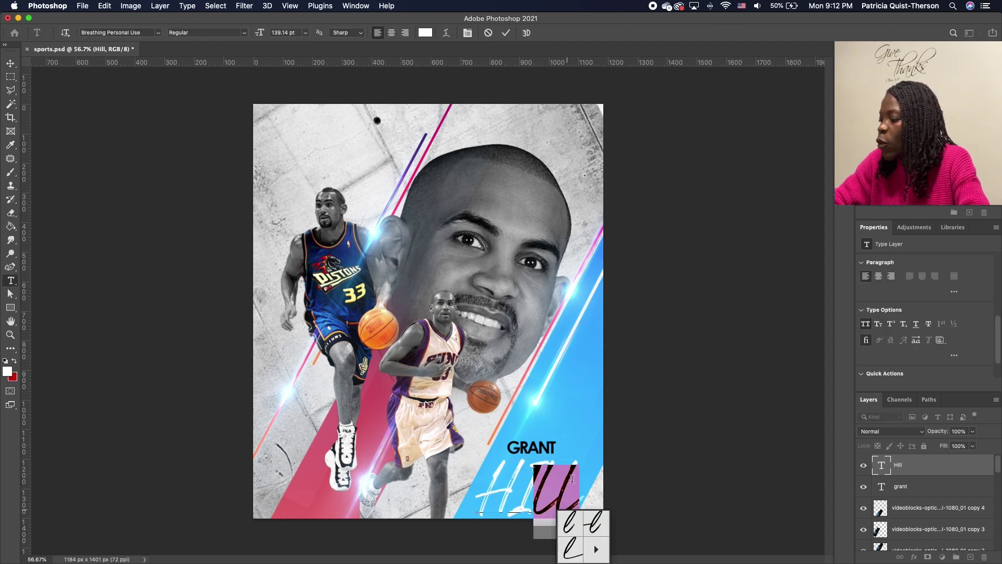
click(867, 338)
mouse_move(555, 485)
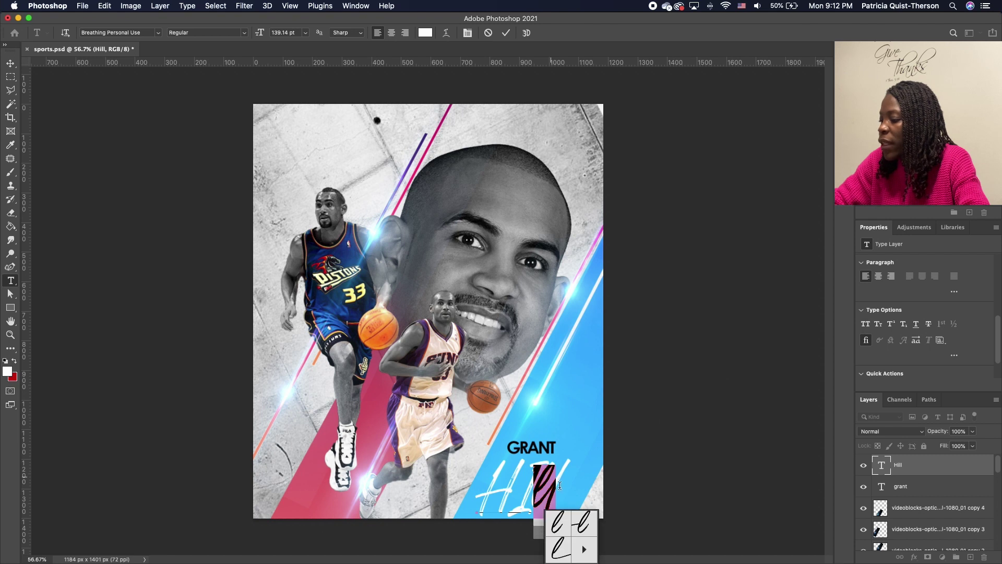
Turn off All Caps for the letters after the H, and enlarge the Hill text to about 163 pt on the blue band.
drag(560, 485, 506, 486)
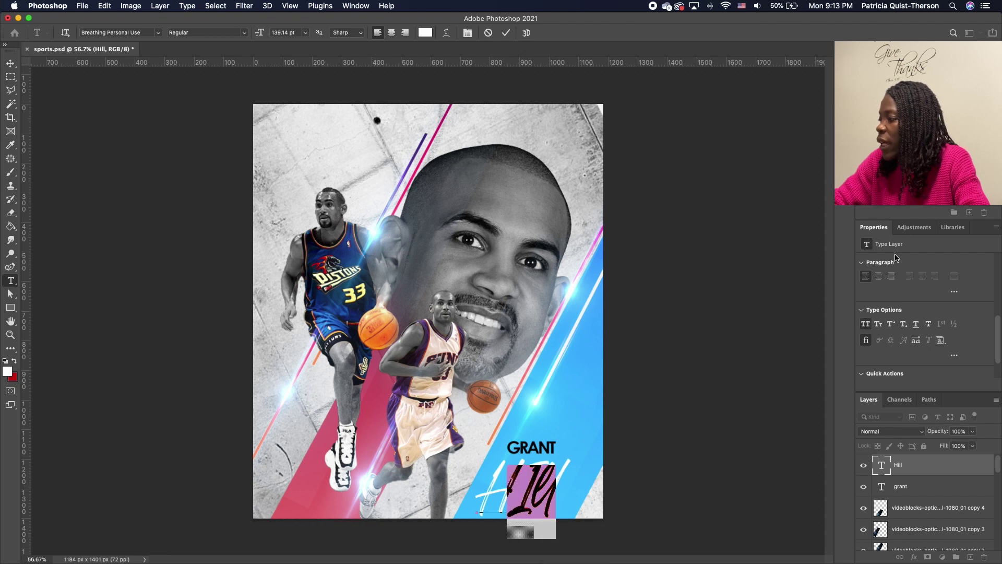
click(862, 324)
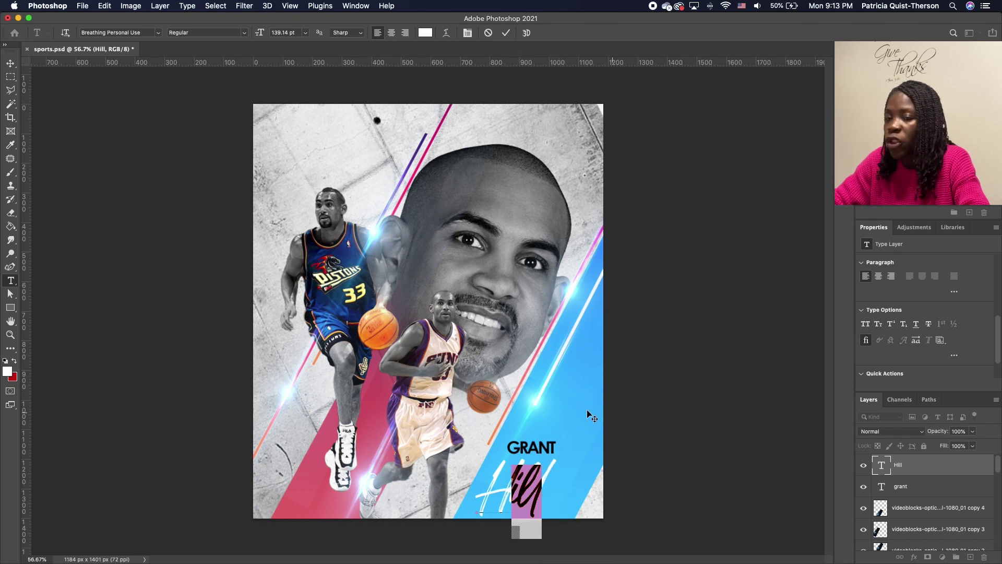
click(10, 63)
drag(532, 491, 588, 447)
key(ctrl+t)
key(Return)
click(694, 447)
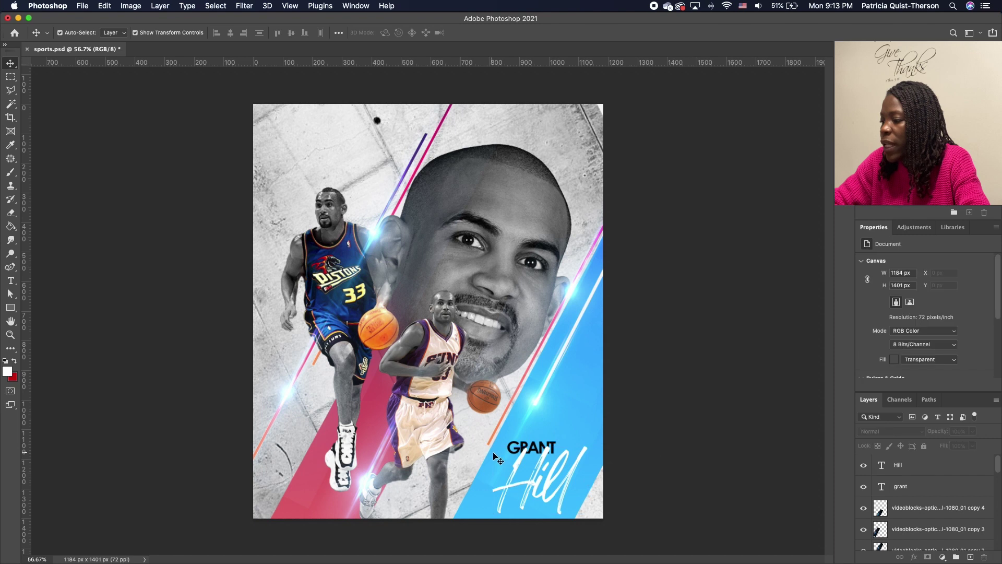
Reposition GRANT and Hill on the blue band so GRANT sits directly above the right part of Hill without overlapping it.
click(515, 447)
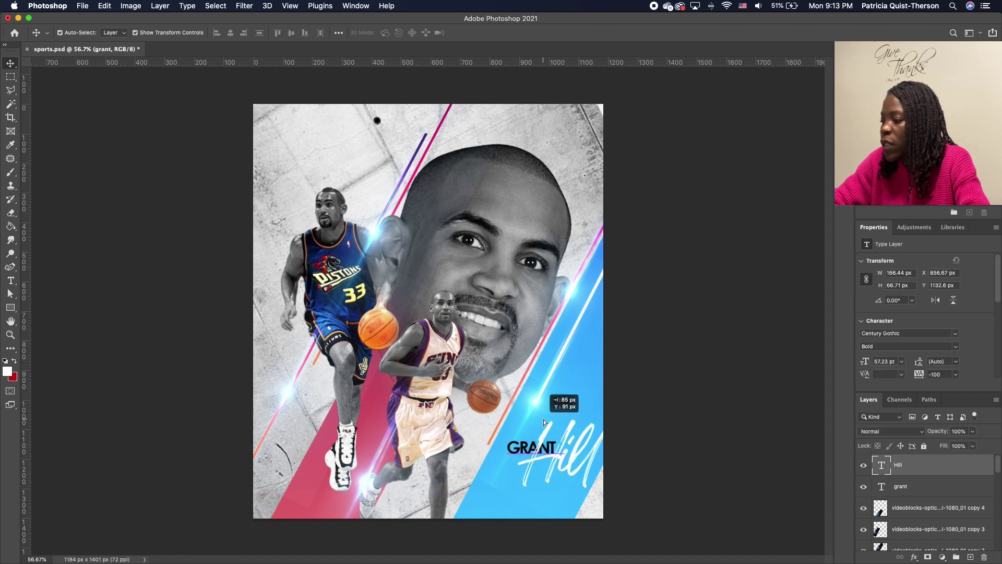
drag(512, 471, 574, 426)
click(574, 445)
drag(549, 490, 560, 473)
click(661, 446)
scroll(605, 459, up, 1)
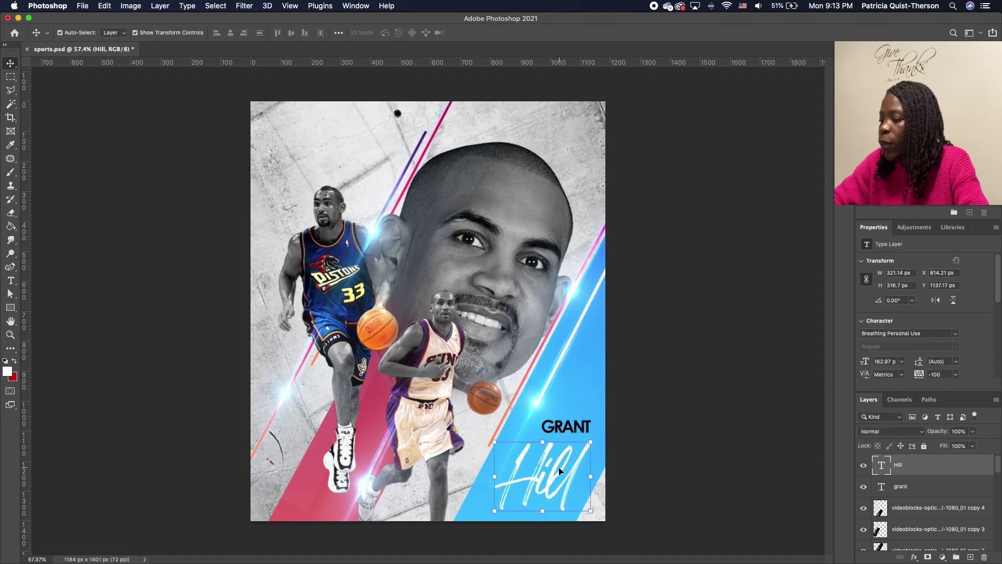
Add a black drop shadow to the Hill text with a distance of about 10 px and a size of 9 px.
click(556, 471)
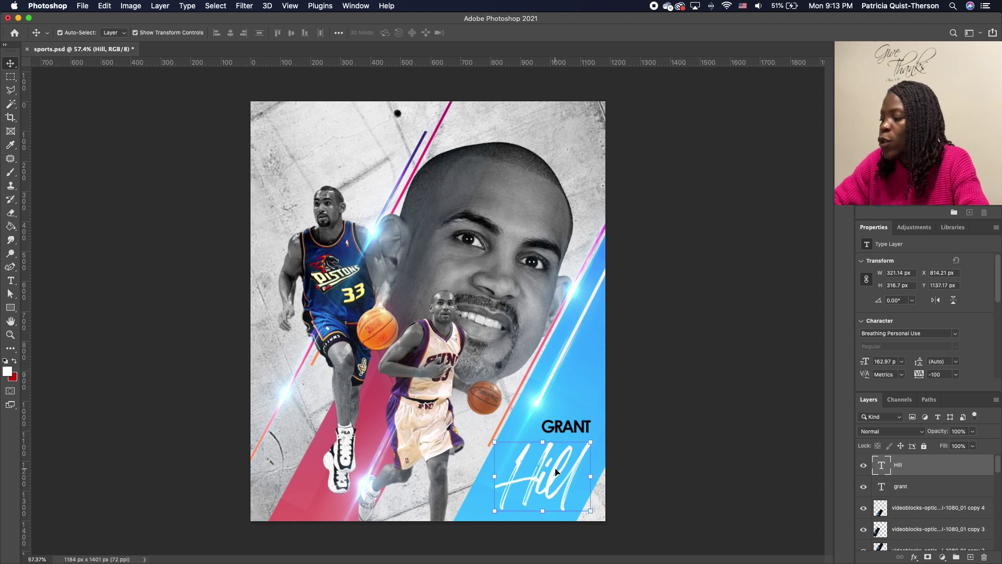
key(space)
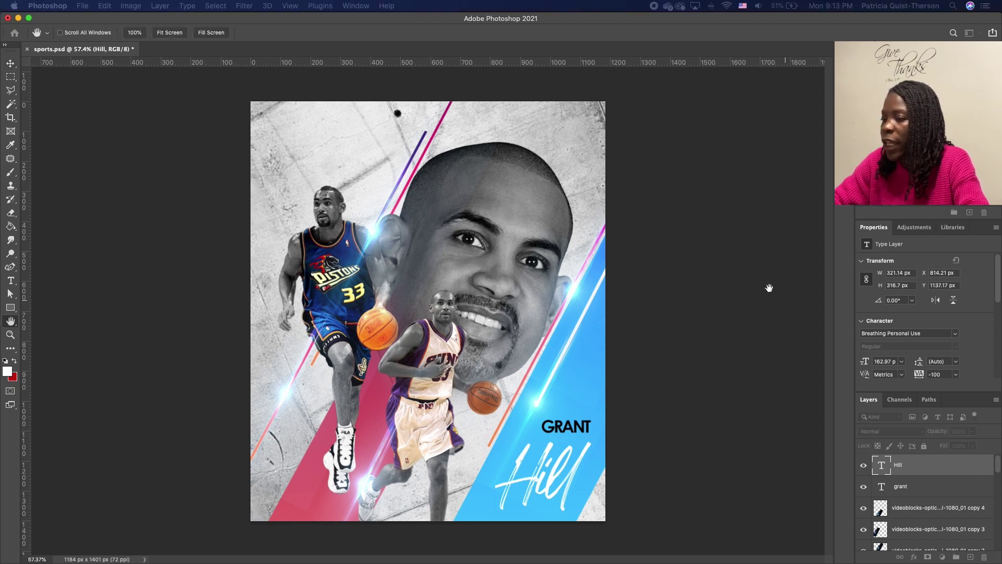
double_click(934, 464)
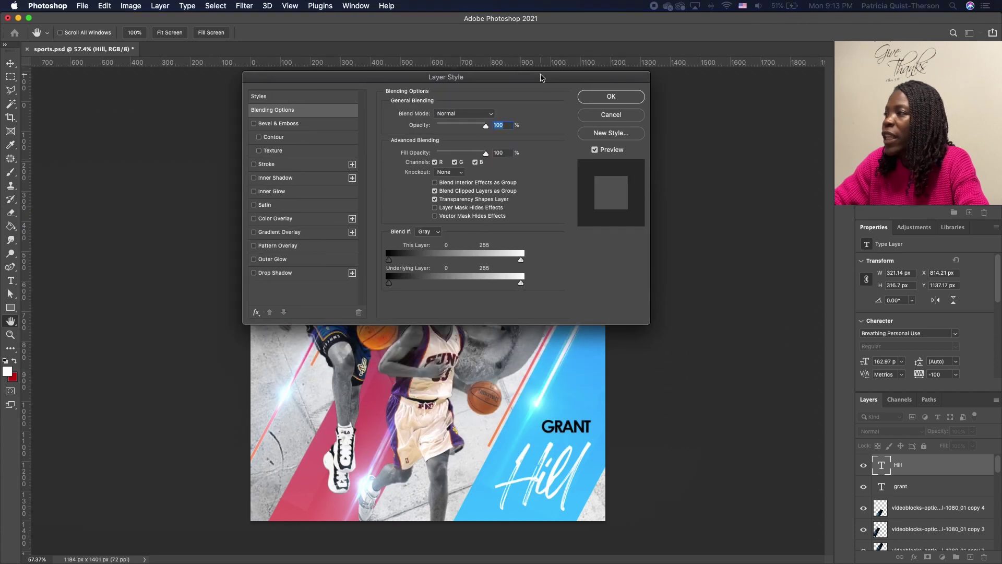
click(254, 273)
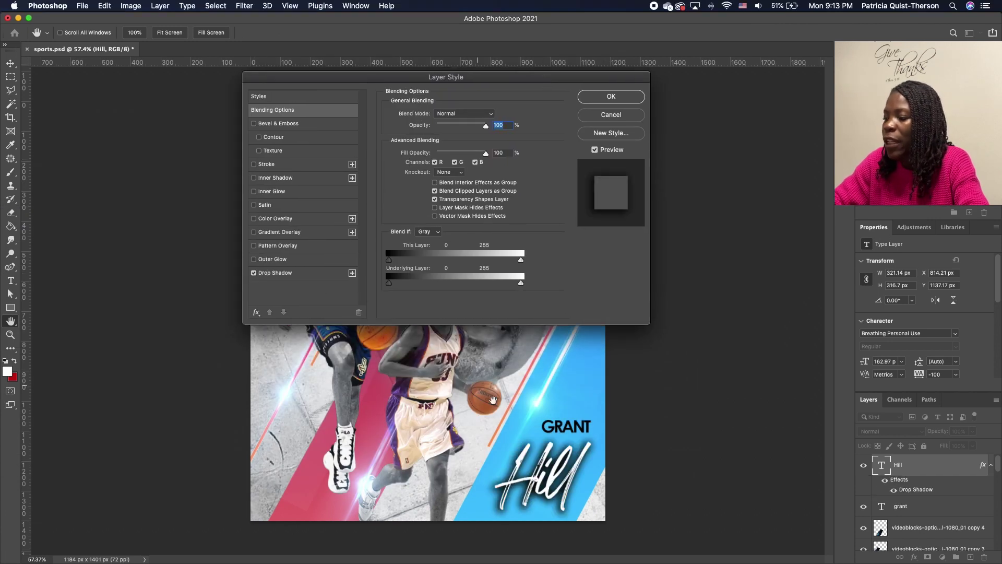
click(325, 276)
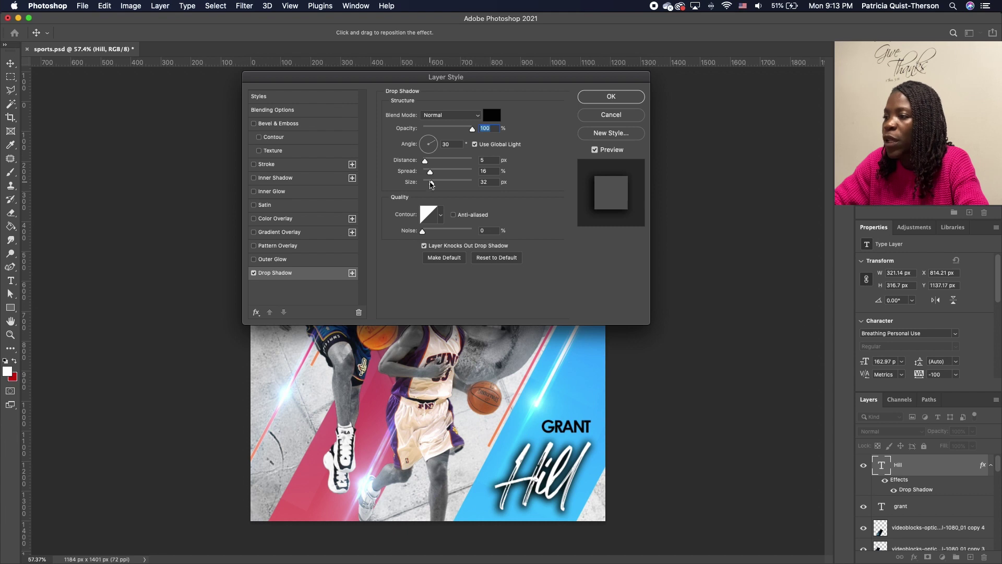
drag(432, 184, 428, 165)
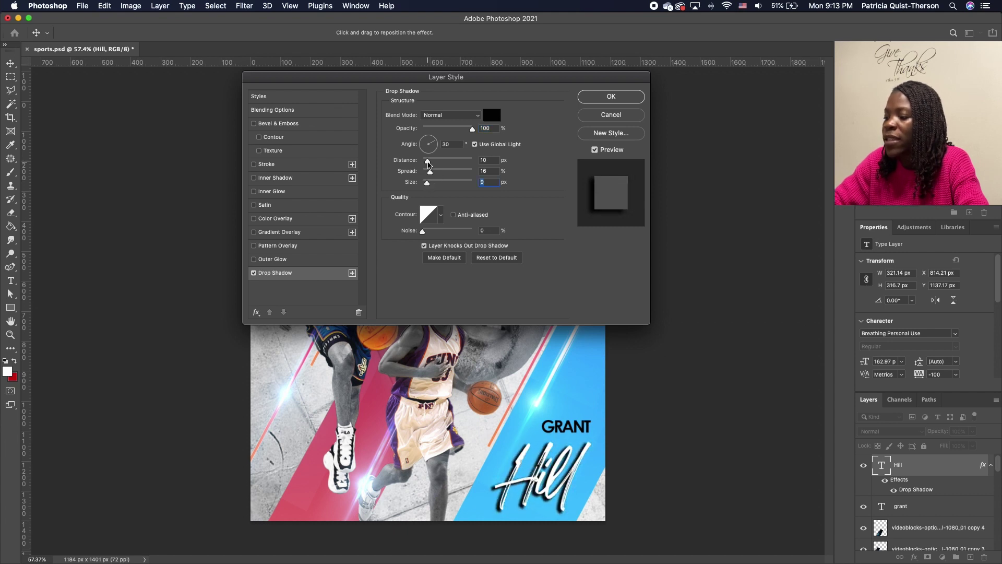
click(610, 97)
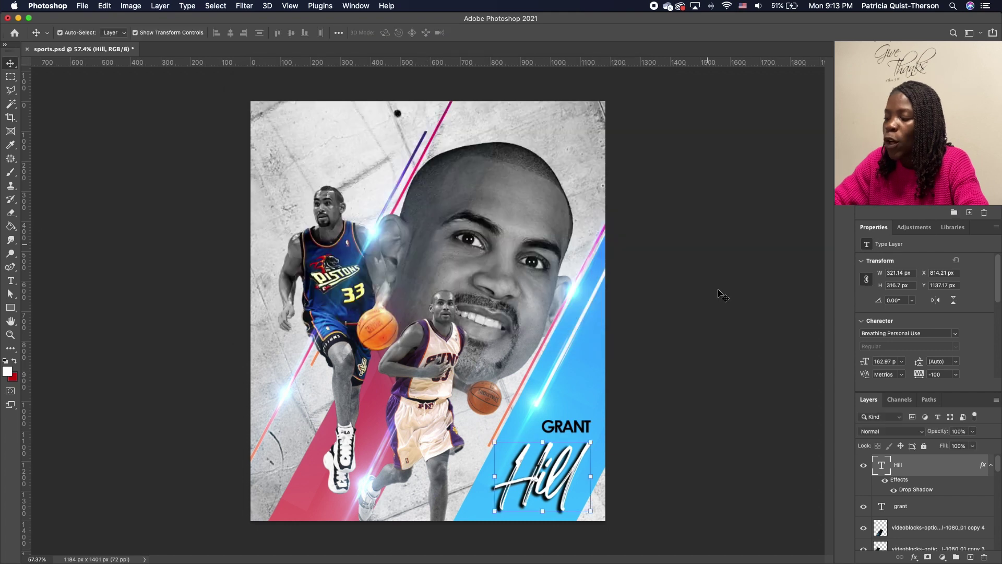
click(676, 417)
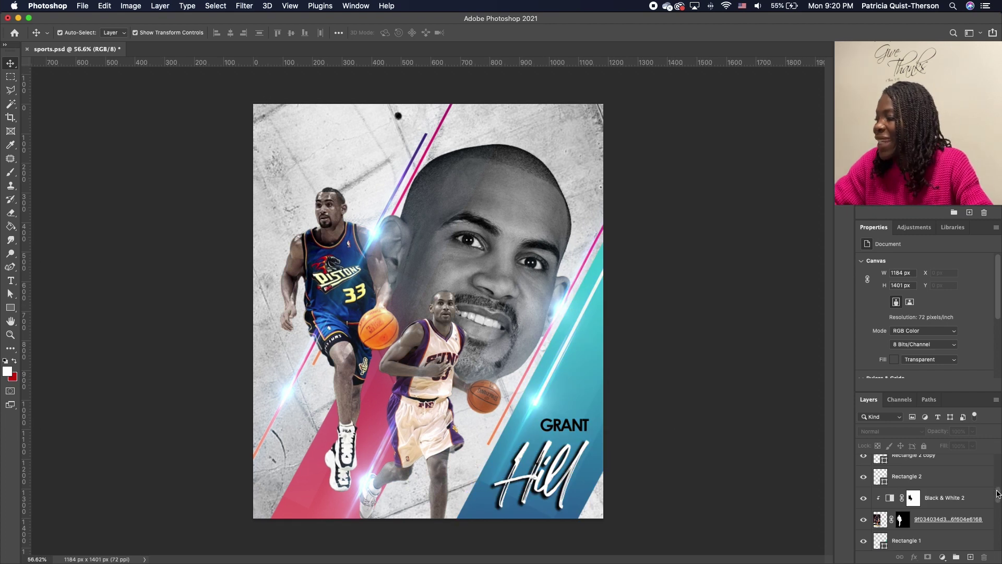
Add a Color Lookup adjustment layer above the Hill text layer and try the Soft_Warming.look 3D LUT.
drag(997, 493, 1000, 452)
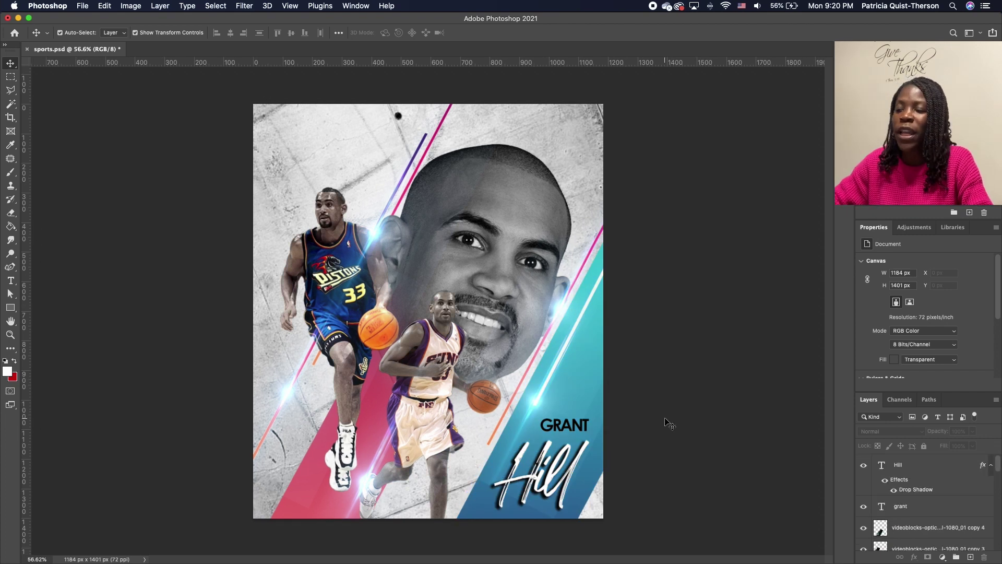
click(919, 465)
click(942, 557)
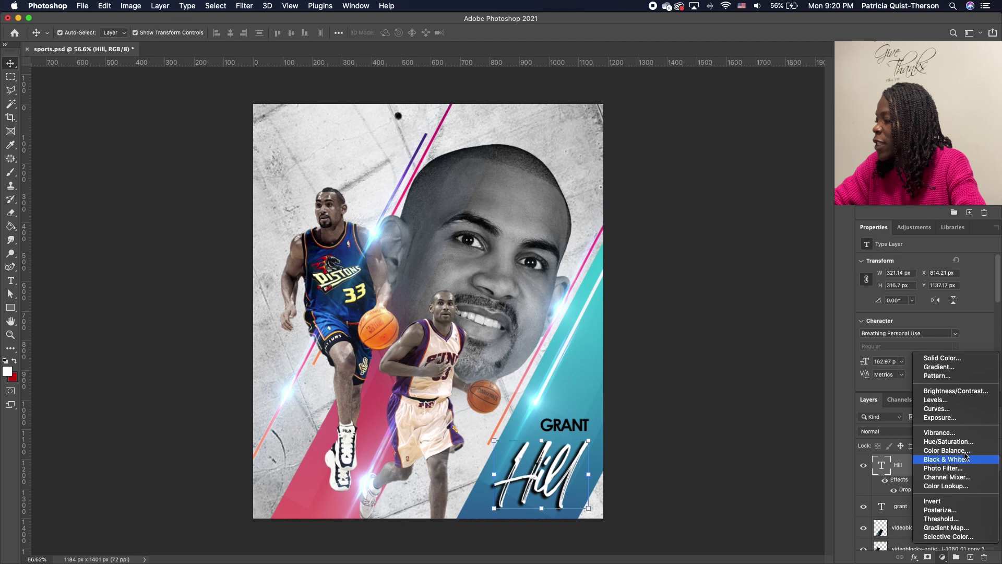
click(954, 489)
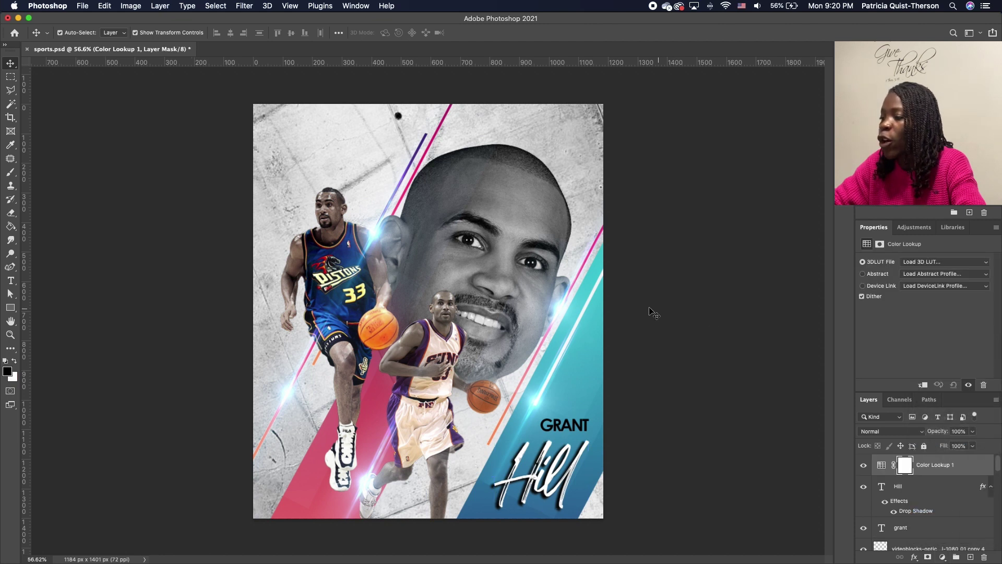
click(928, 266)
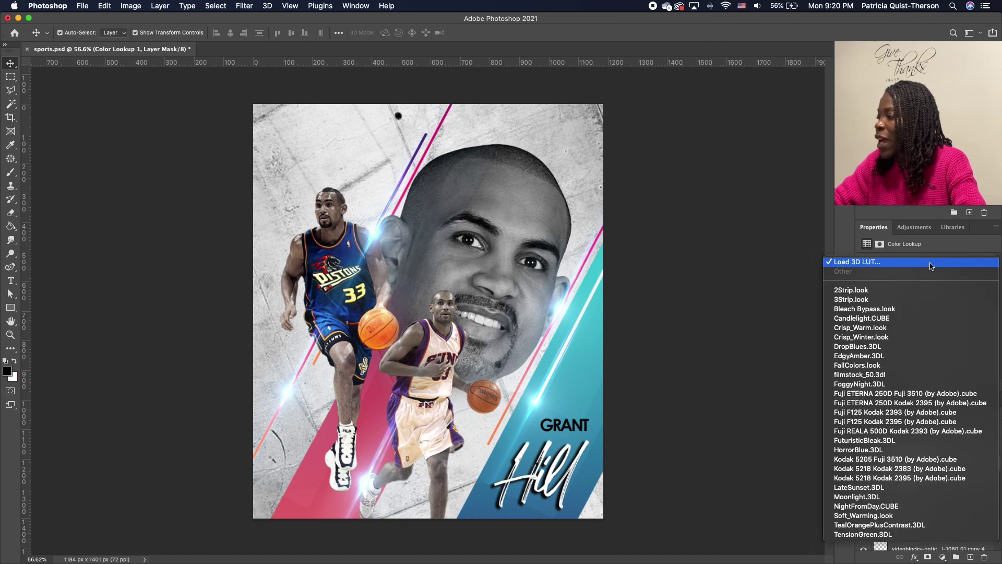
click(878, 515)
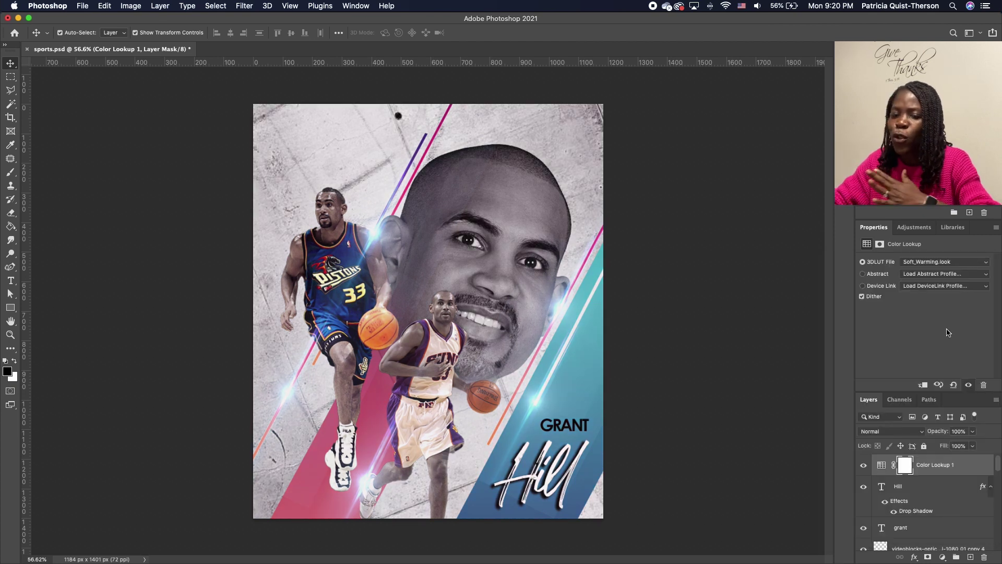
Try the TealOrangePlusContrast.3DL, TensionGreen.3DL and HorrorBlue.3DL looks on the Color Lookup layer.
click(940, 265)
click(917, 272)
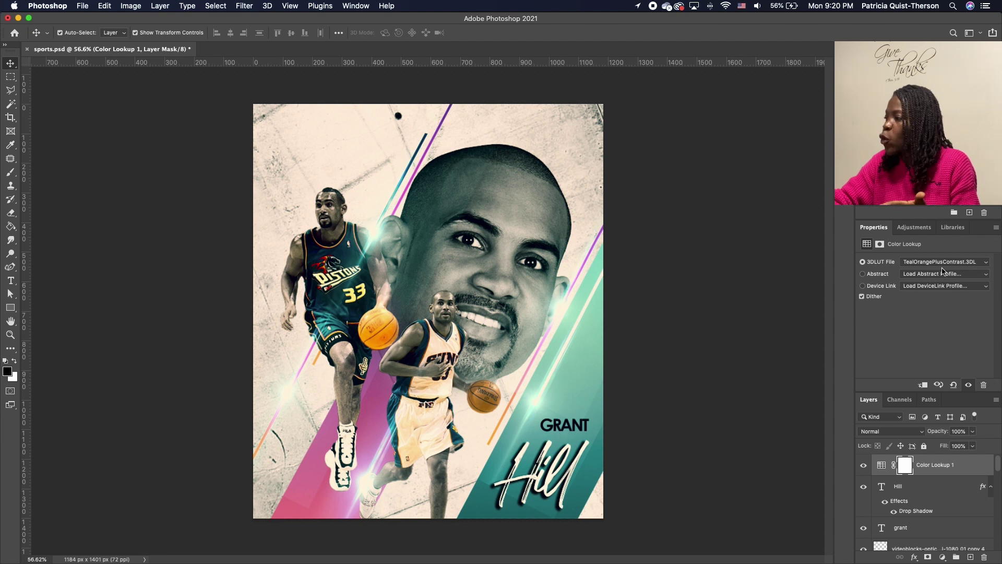
click(942, 263)
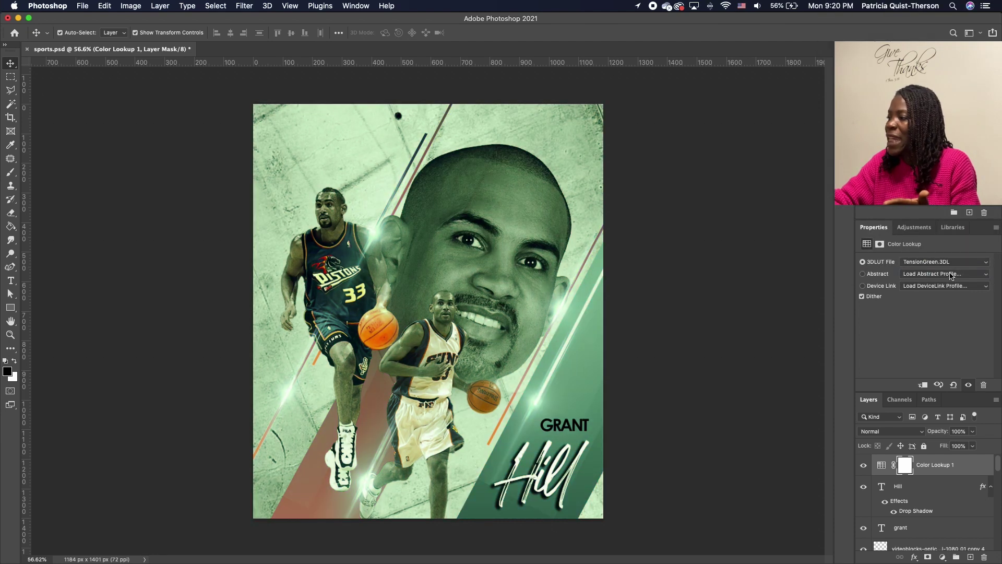
click(935, 262)
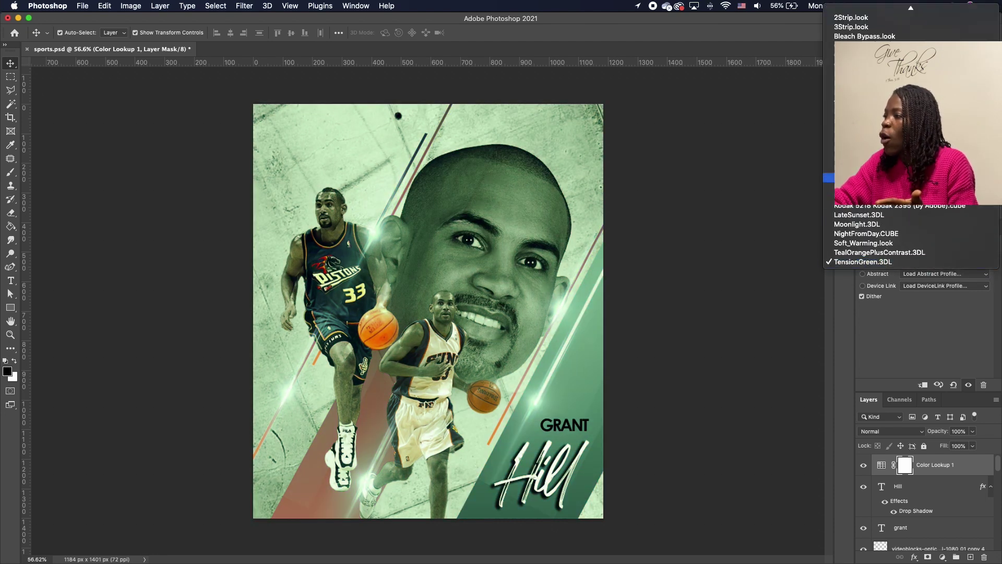
click(861, 178)
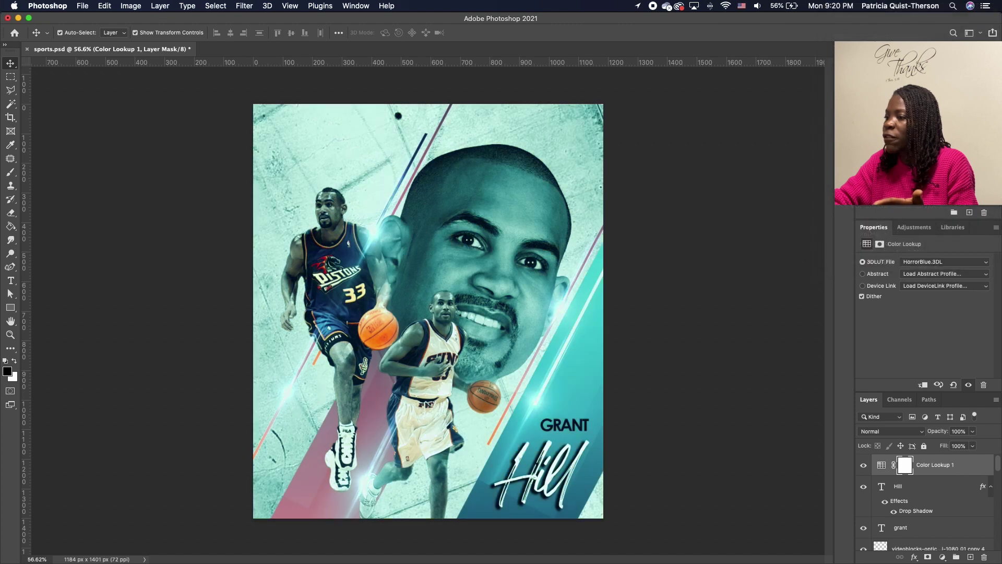
Set the Color Lookup layer's 3D LUT to Fuji F125 Kodak 2395 (by Adobe).cube after trying other film looks.
click(921, 263)
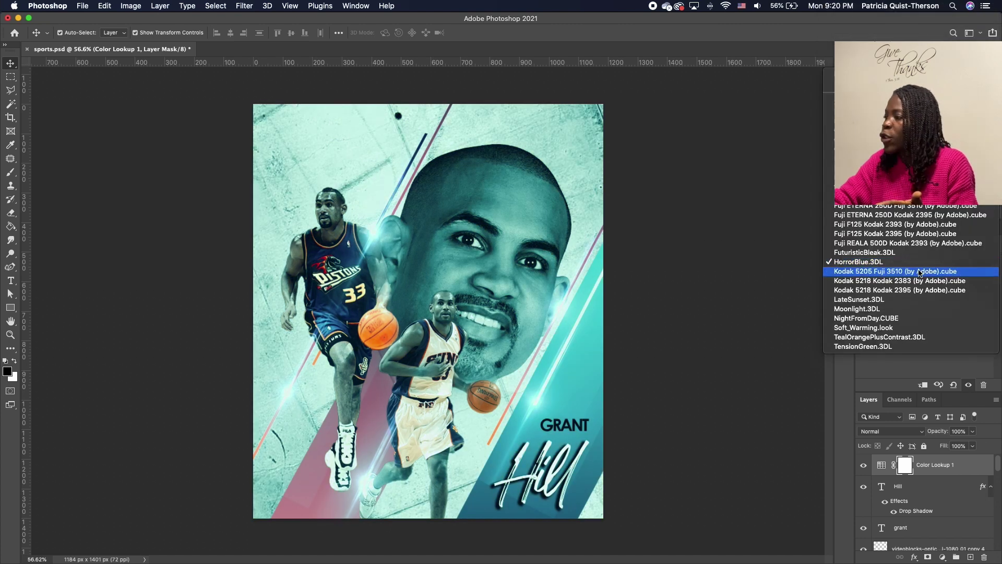
click(927, 270)
click(928, 263)
click(894, 224)
click(855, 262)
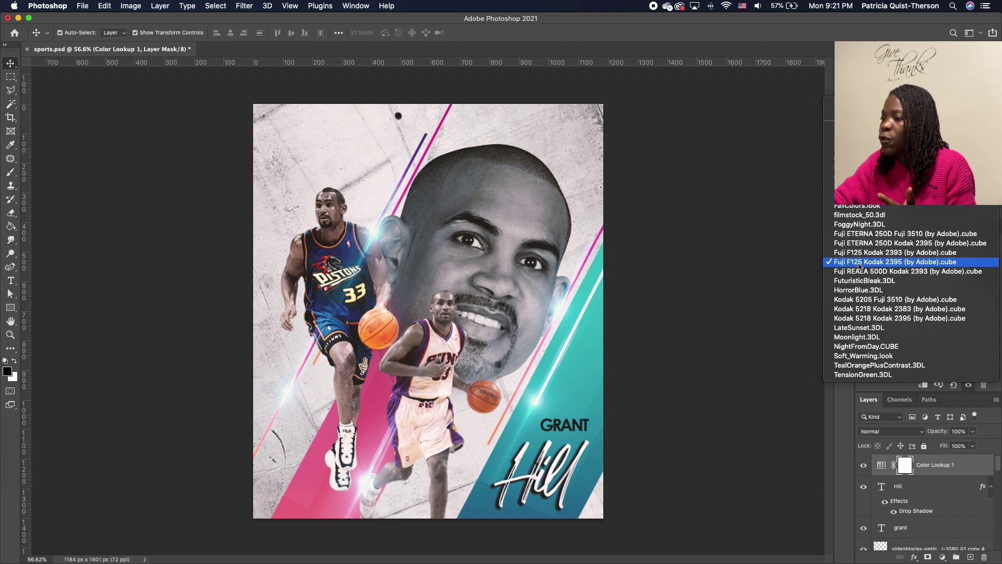
click(667, 310)
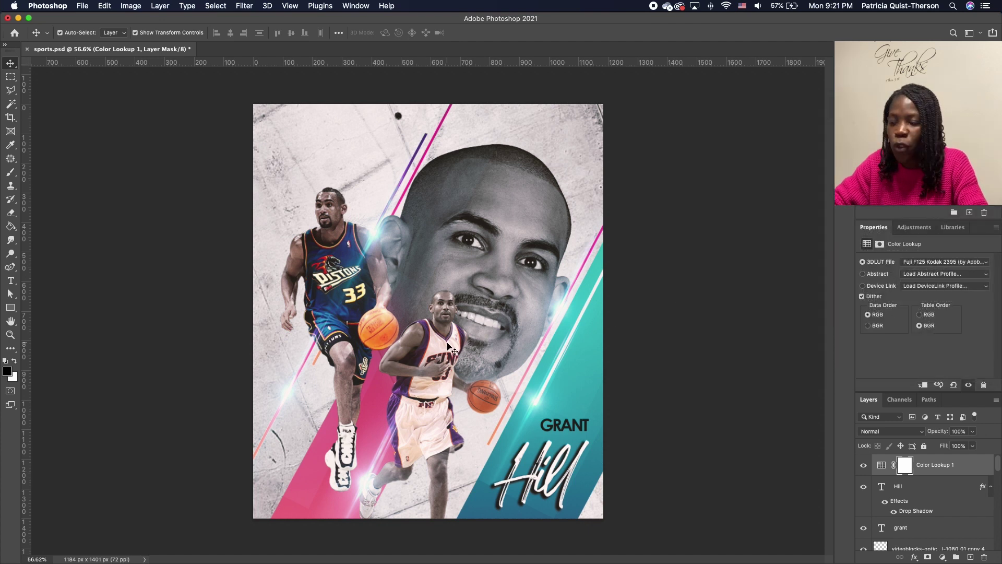